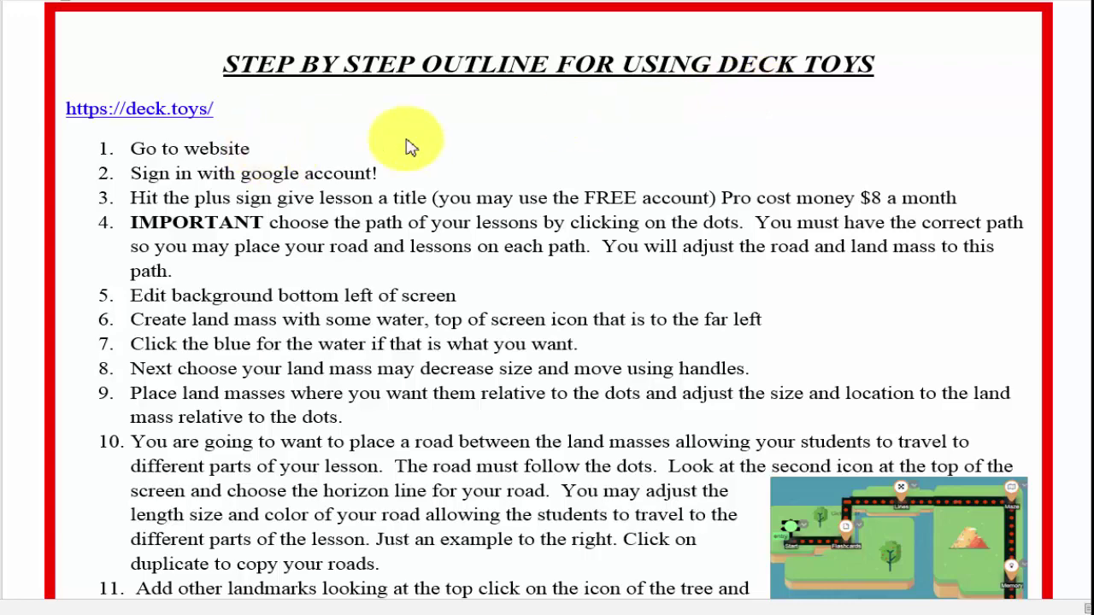
Read through the step-by-step outline for using Deck Toys, from signing in to sharing the finished lesson.
{"action": "scroll", "coordinate": [704, 168], "scroll_direction": "down", "scroll_amount": 1}
{"action": "scroll", "coordinate": [705, 165], "scroll_direction": "down", "scroll_amount": 10}
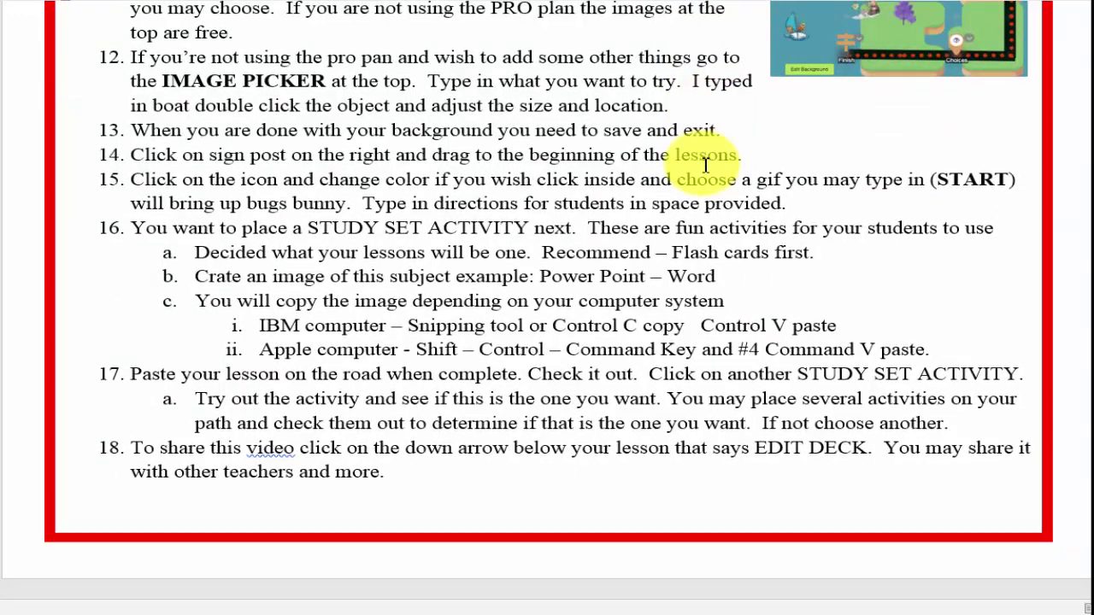
{"action": "scroll", "coordinate": [705, 165], "scroll_direction": "up", "scroll_amount": 10}
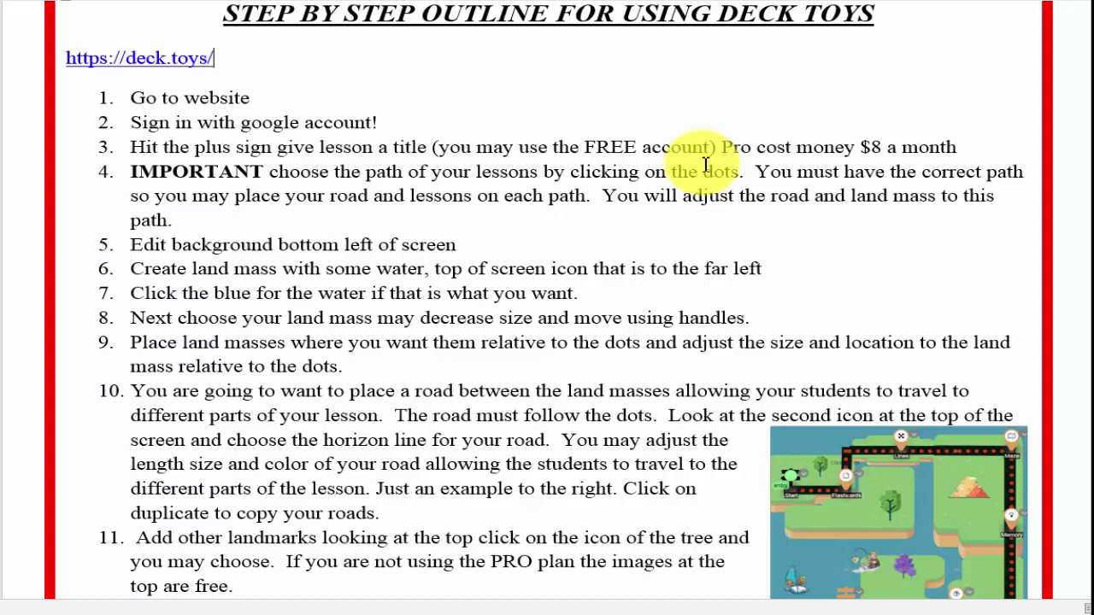
{"action": "scroll", "coordinate": [705, 164], "scroll_direction": "up", "scroll_amount": 1}
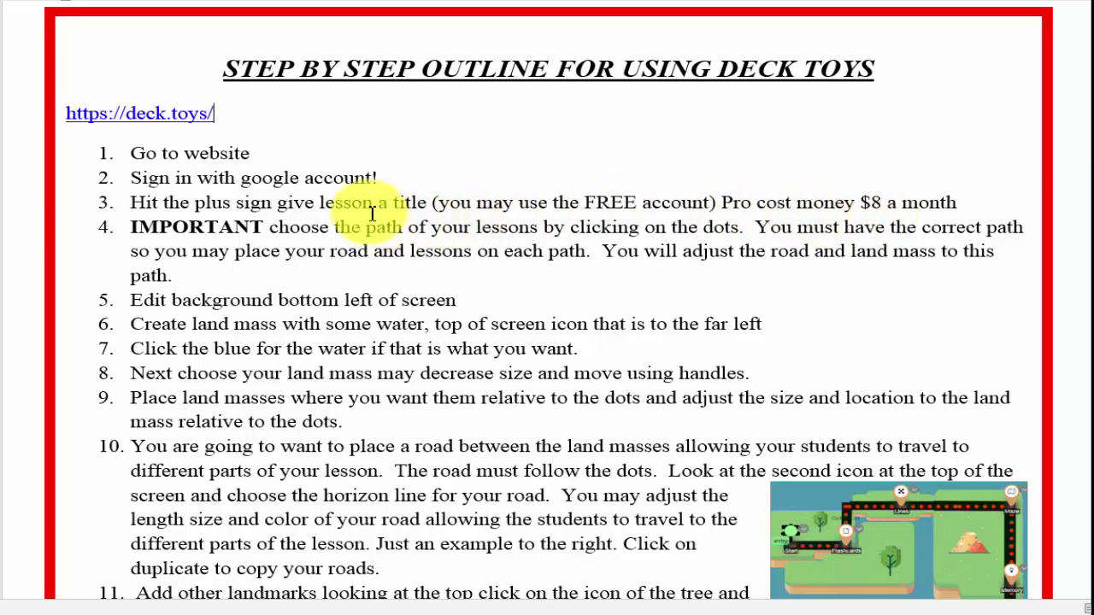
{"action": "scroll", "coordinate": [419, 231], "scroll_direction": "down", "scroll_amount": 1}
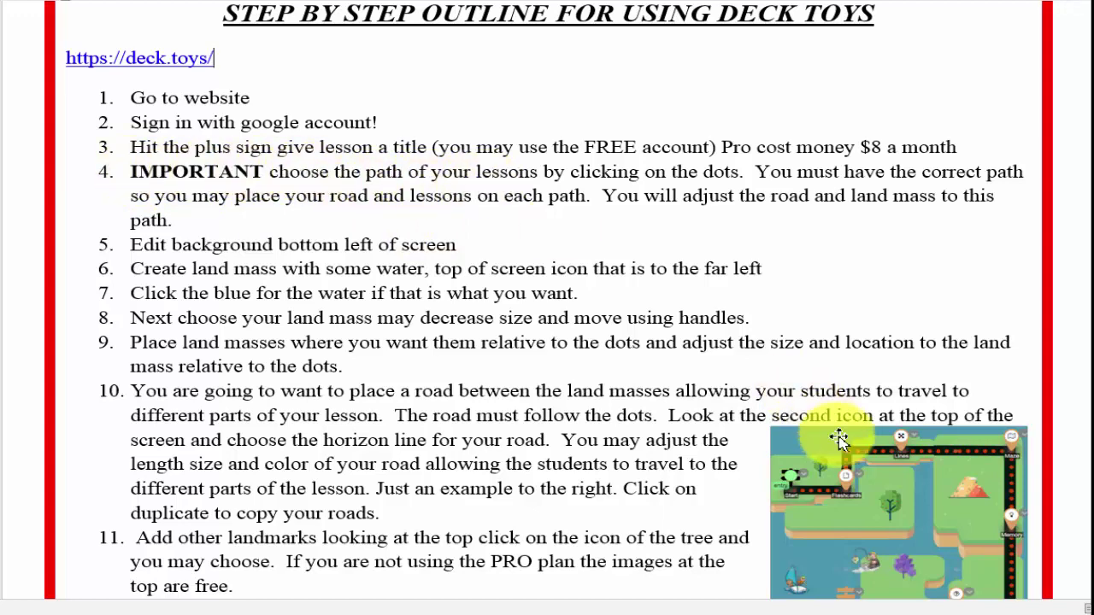
{"action": "scroll", "coordinate": [840, 440], "scroll_direction": "down", "scroll_amount": 1}
{"action": "scroll", "coordinate": [840, 440], "scroll_direction": "down", "scroll_amount": 1}
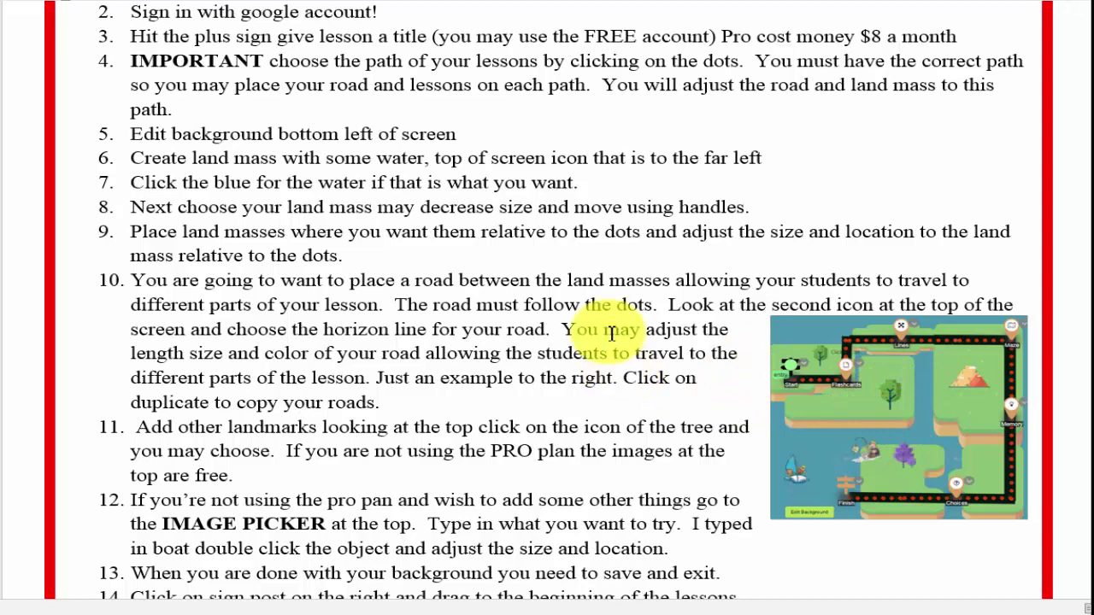
{"action": "scroll", "coordinate": [359, 341], "scroll_direction": "down", "scroll_amount": 2}
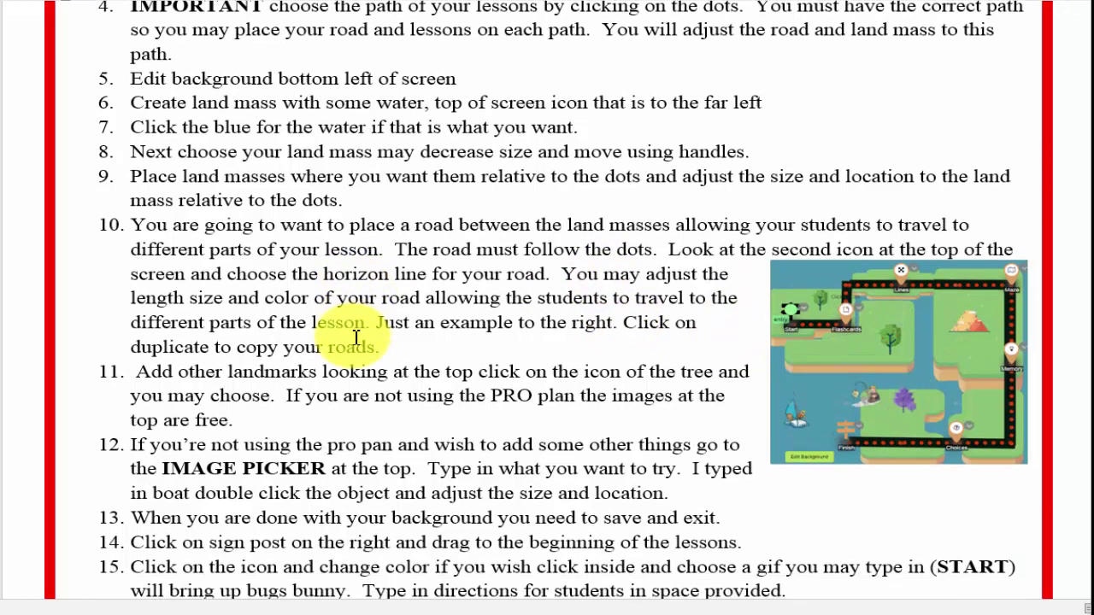
{"action": "scroll", "coordinate": [355, 336], "scroll_direction": "down", "scroll_amount": 2}
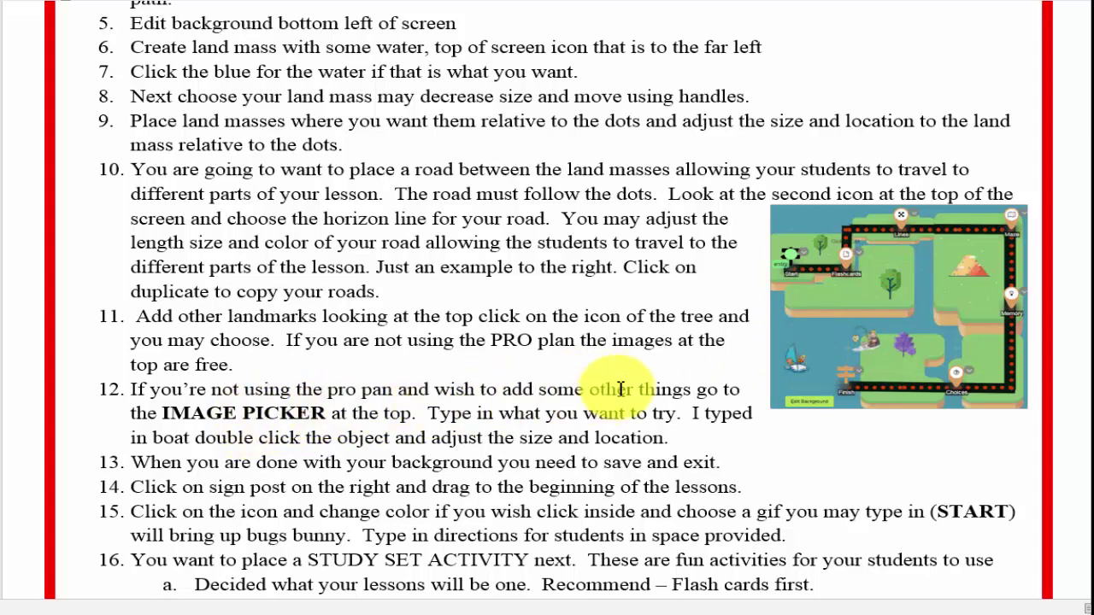
{"action": "scroll", "coordinate": [620, 389], "scroll_direction": "down", "scroll_amount": 1}
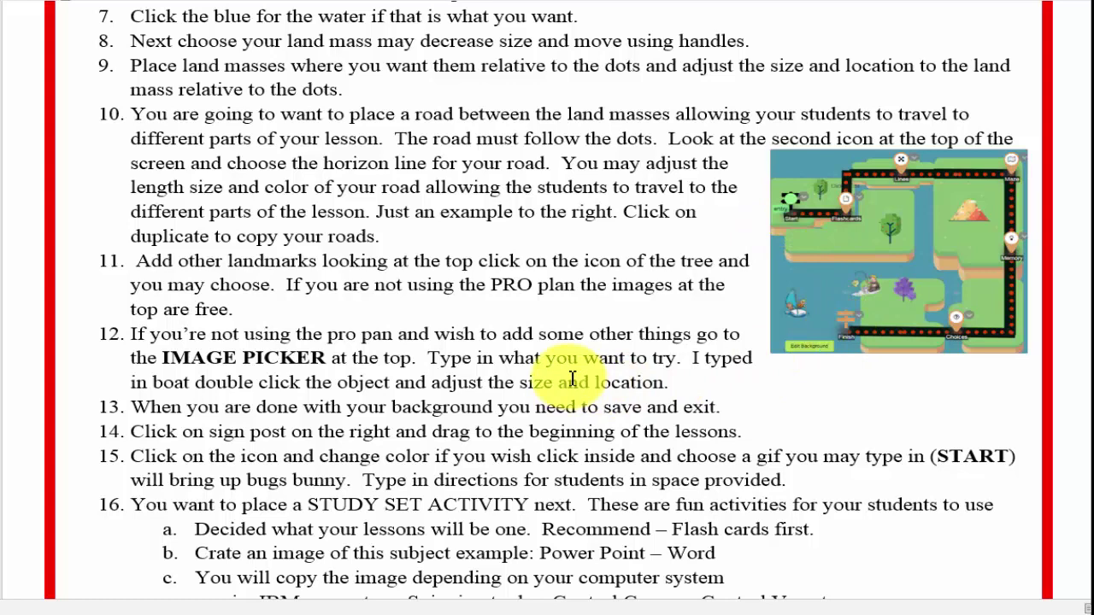
{"action": "scroll", "coordinate": [572, 380], "scroll_direction": "down", "scroll_amount": 3}
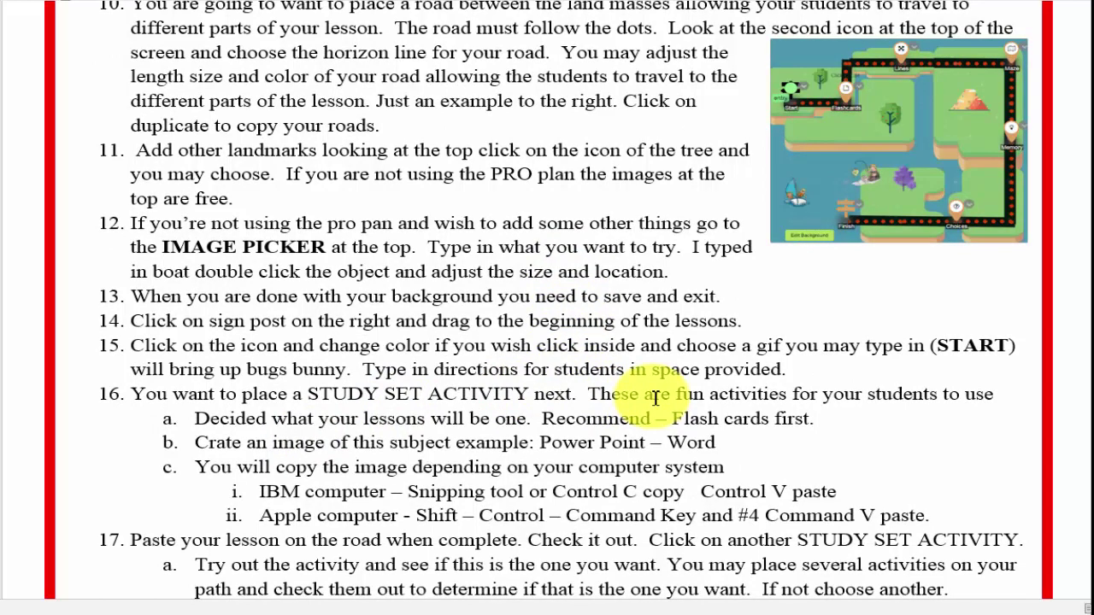
{"action": "scroll", "coordinate": [655, 397], "scroll_direction": "down", "scroll_amount": 1}
{"action": "scroll", "coordinate": [656, 398], "scroll_direction": "down", "scroll_amount": 3}
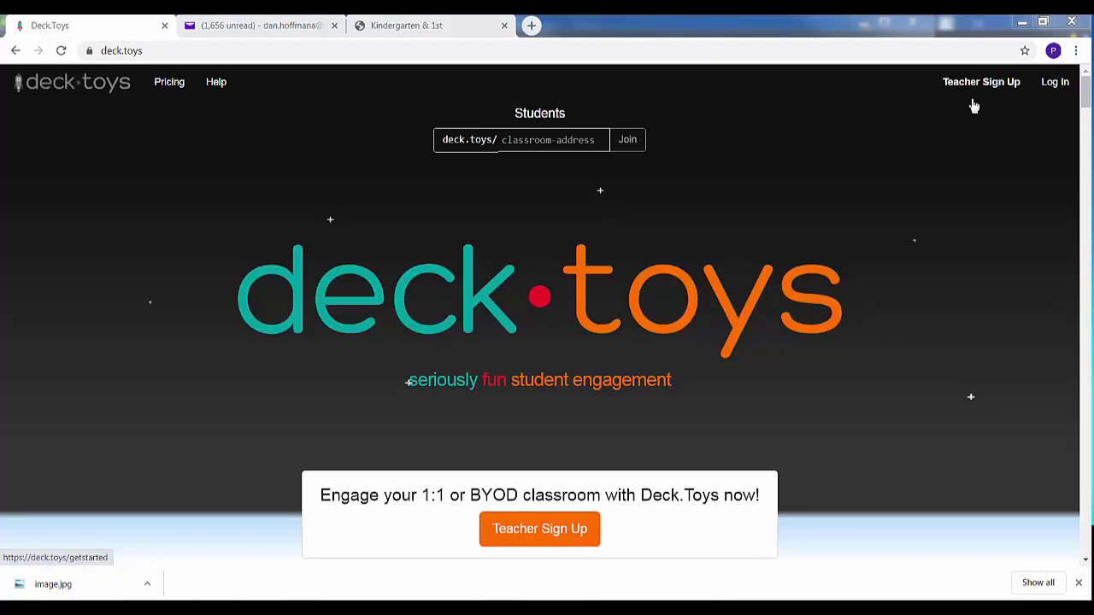
Log in to the Deck.Toys website as a teacher with the existing Google account.
{"action": "left_click", "coordinate": [1054, 83]}
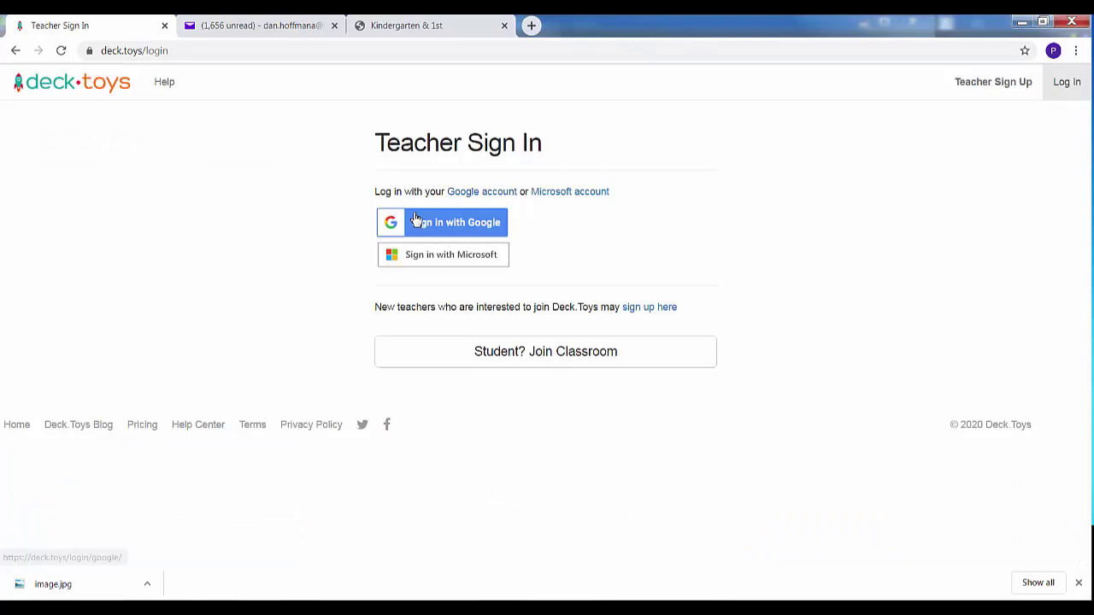
{"action": "left_click", "coordinate": [416, 222]}
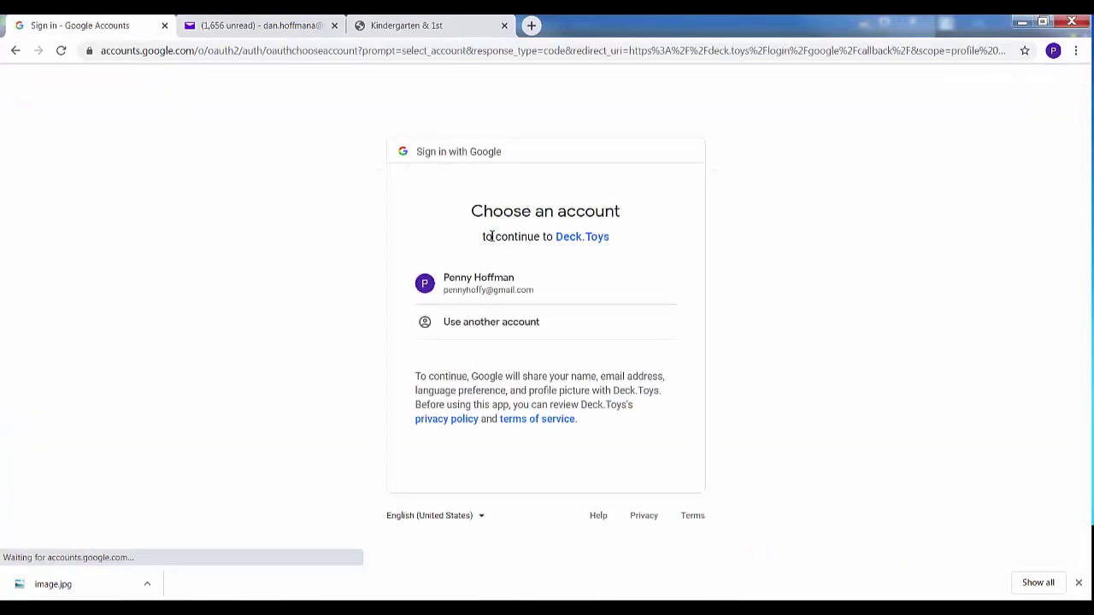
{"action": "left_click", "coordinate": [497, 284]}
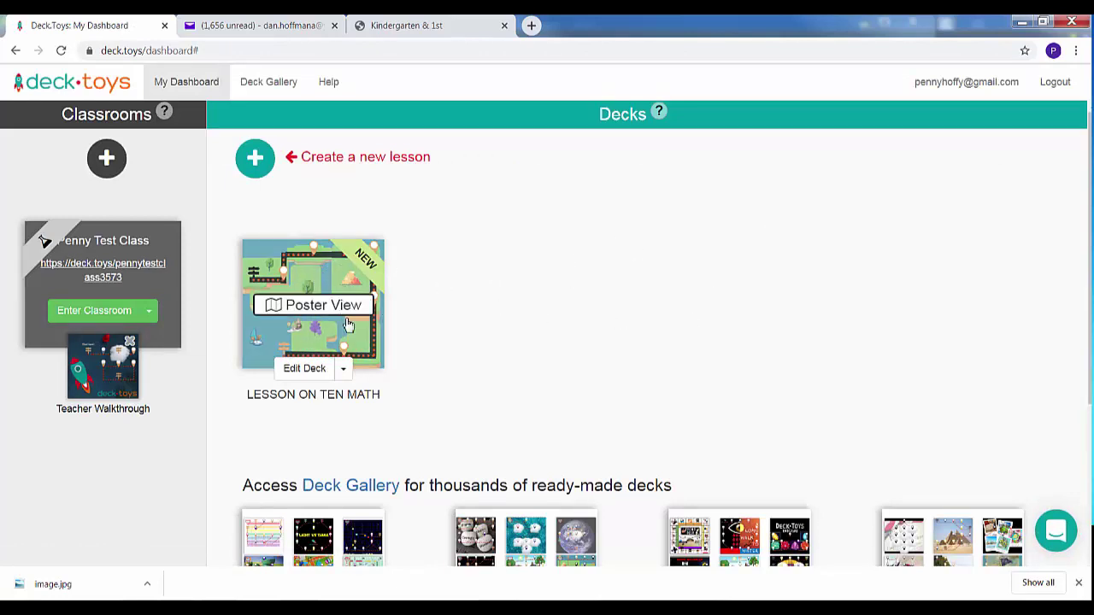
Create a new lesson deck named ADDITION TEN FRAME.
{"action": "left_click", "coordinate": [254, 160]}
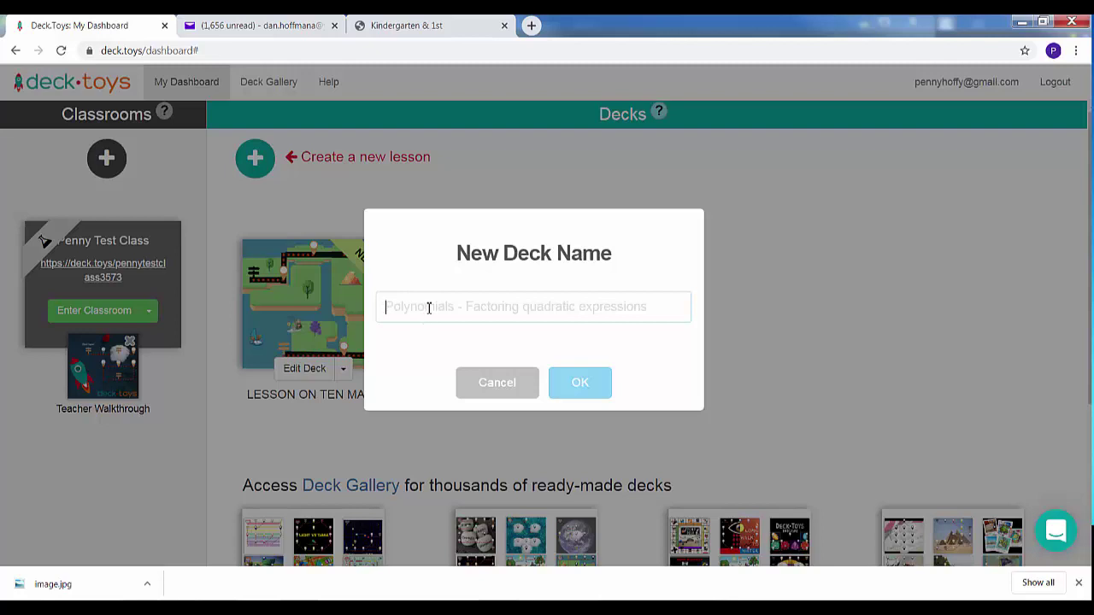
{"action": "type", "text": "ADDITION TEN FRAME"}
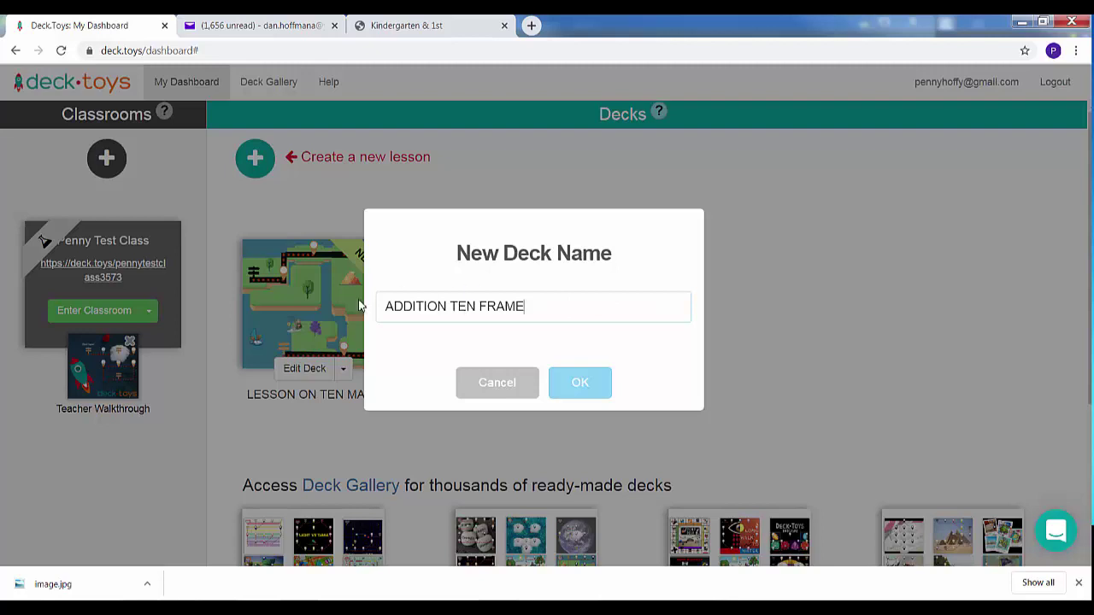
{"action": "left_click", "coordinate": [580, 385]}
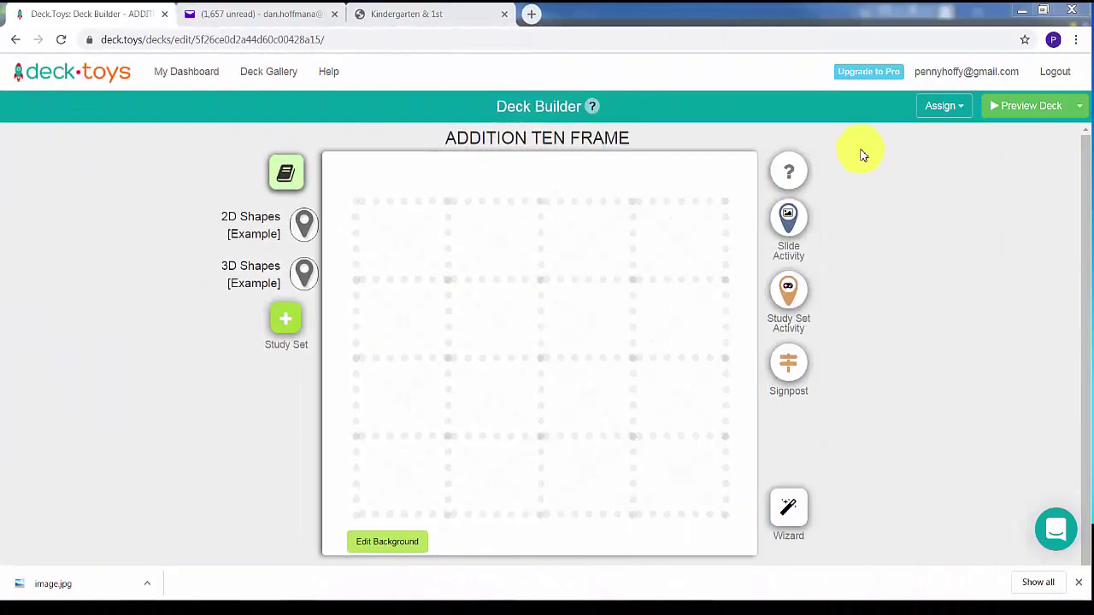
Turn on the lesson path along the grid's whole top edge, down its right edge and back along the three rightmost bottom segments.
{"action": "left_click", "coordinate": [438, 204]}
{"action": "left_click", "coordinate": [499, 206]}
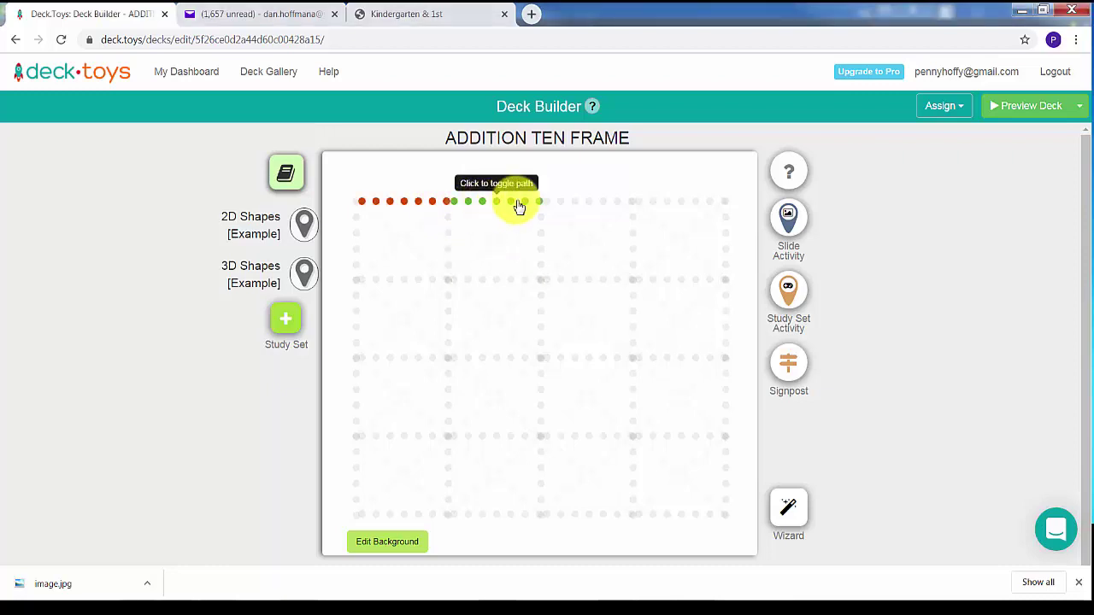
{"action": "left_click", "coordinate": [572, 205]}
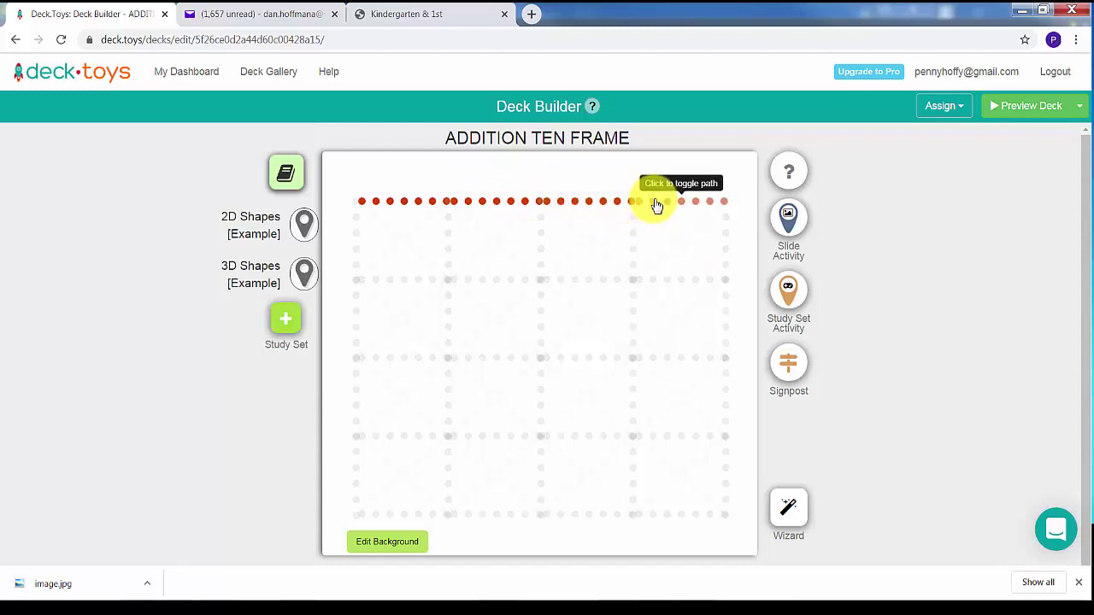
{"action": "left_click", "coordinate": [696, 208]}
{"action": "left_click", "coordinate": [726, 234]}
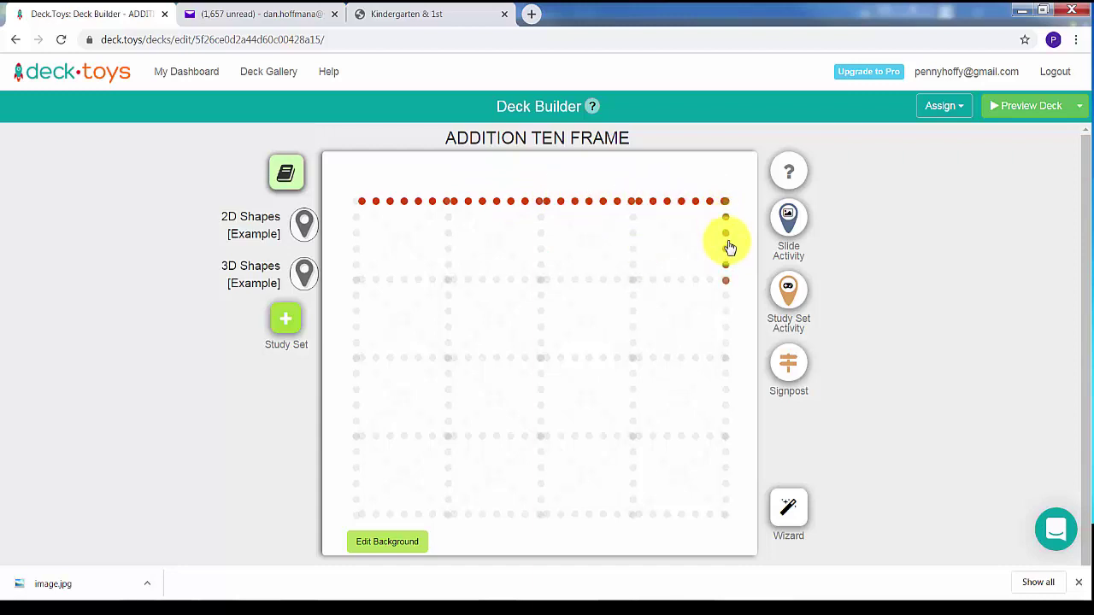
{"action": "left_click", "coordinate": [729, 338]}
{"action": "left_click", "coordinate": [727, 379]}
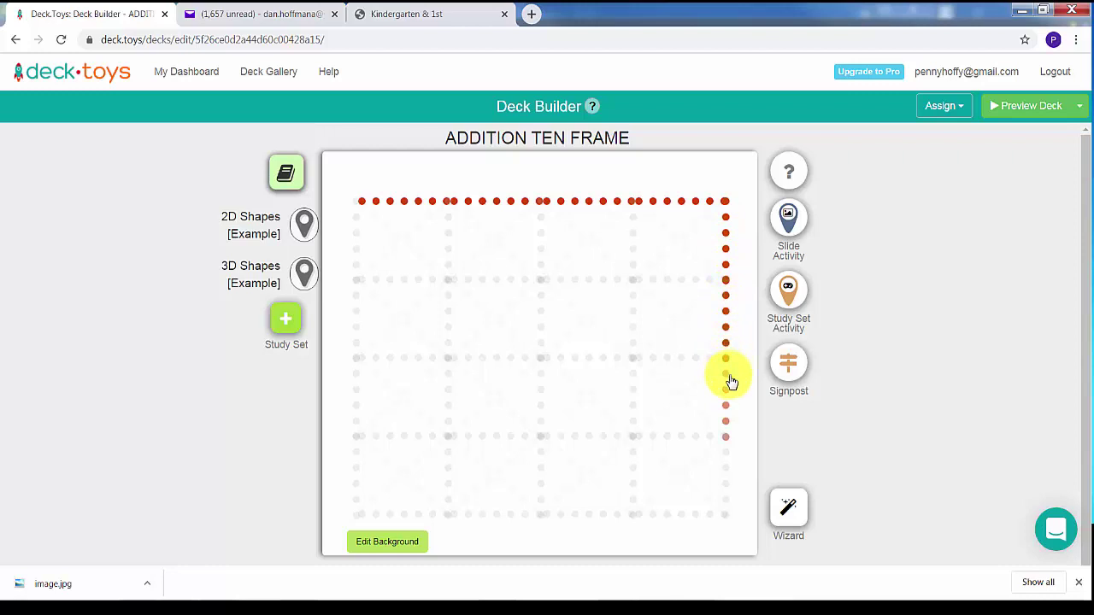
{"action": "left_click", "coordinate": [726, 504]}
{"action": "left_click", "coordinate": [622, 514]}
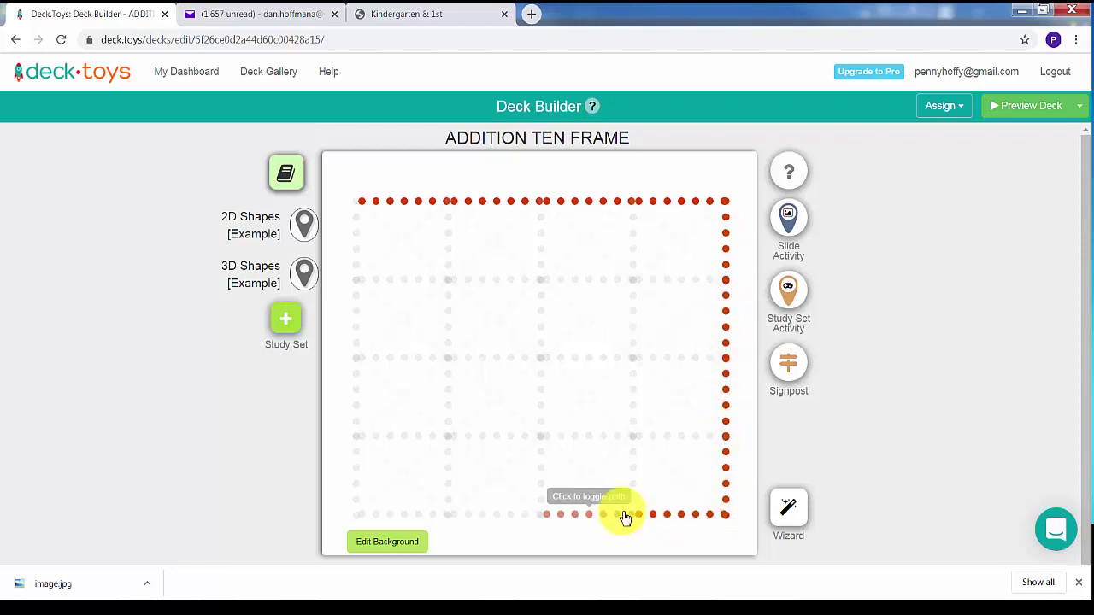
{"action": "left_click", "coordinate": [541, 520]}
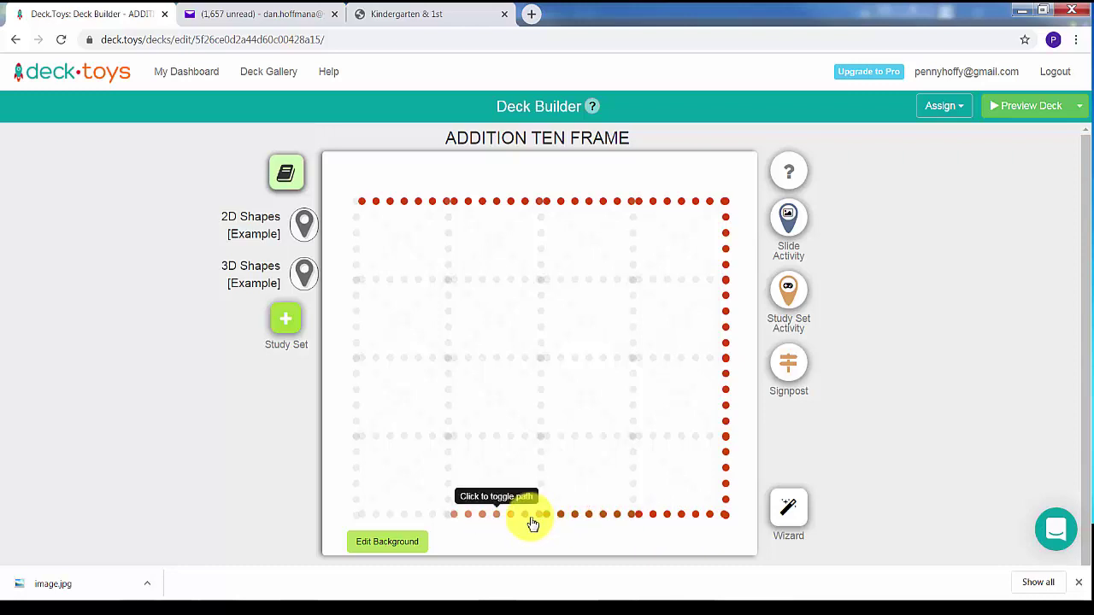
Start editing the deck background and set its color to blue for the water.
{"action": "left_click", "coordinate": [390, 543]}
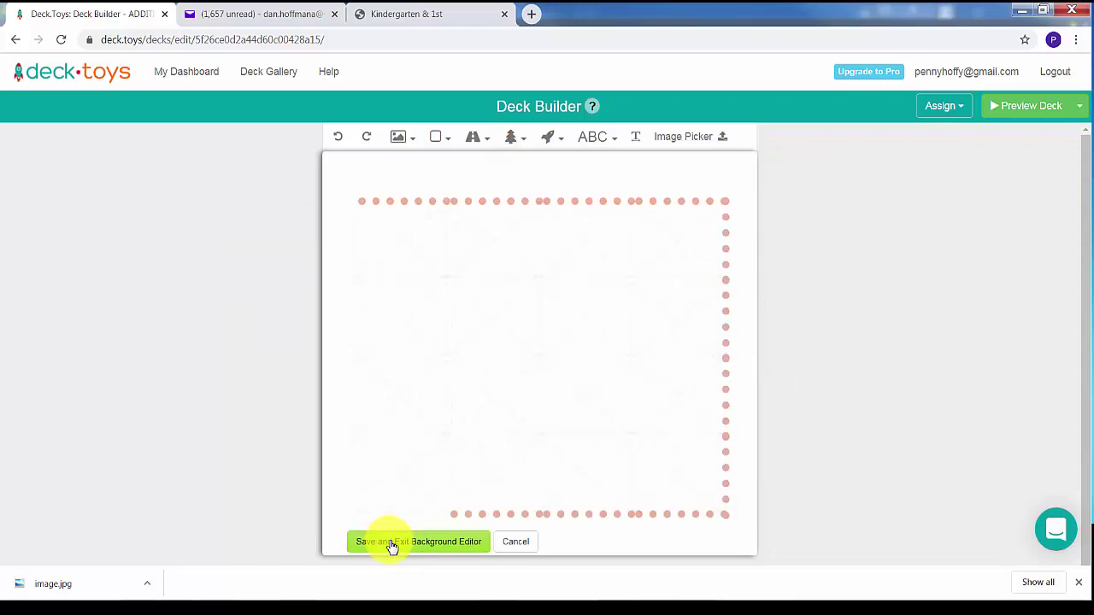
{"action": "left_click", "coordinate": [414, 141]}
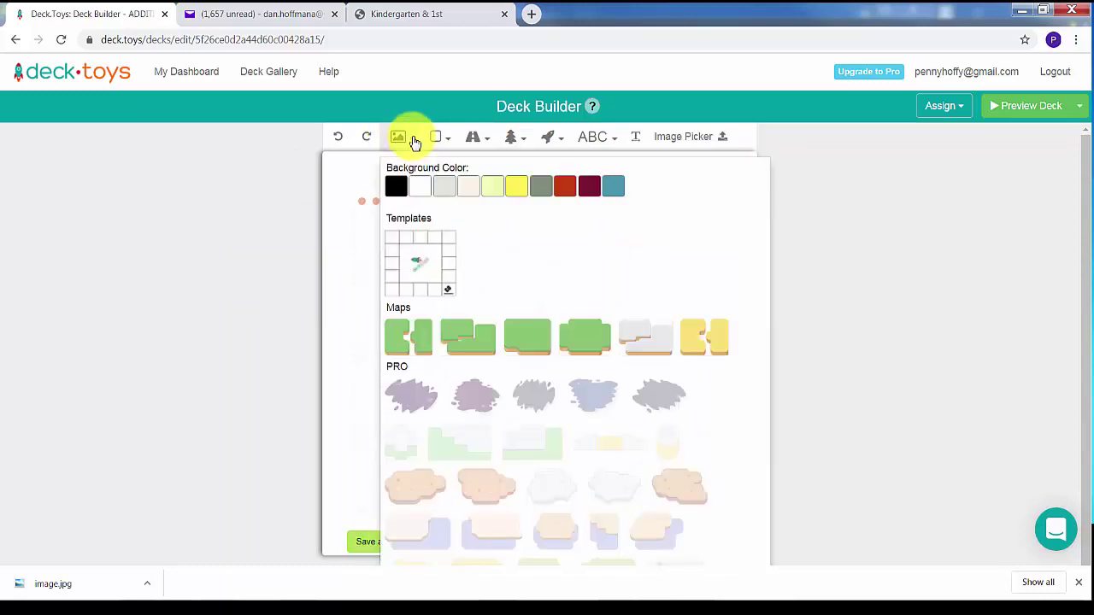
{"action": "left_click", "coordinate": [613, 186]}
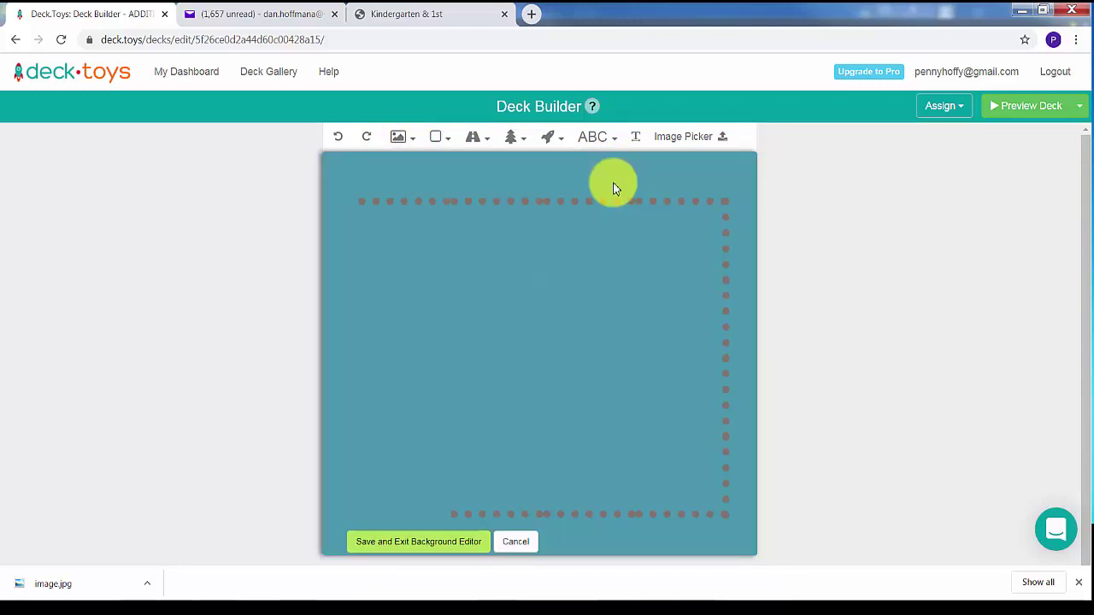
Add the green two-piece map with the puzzle-like notch and shrink it into the upper-left corner of the background.
{"action": "left_click", "coordinate": [413, 141]}
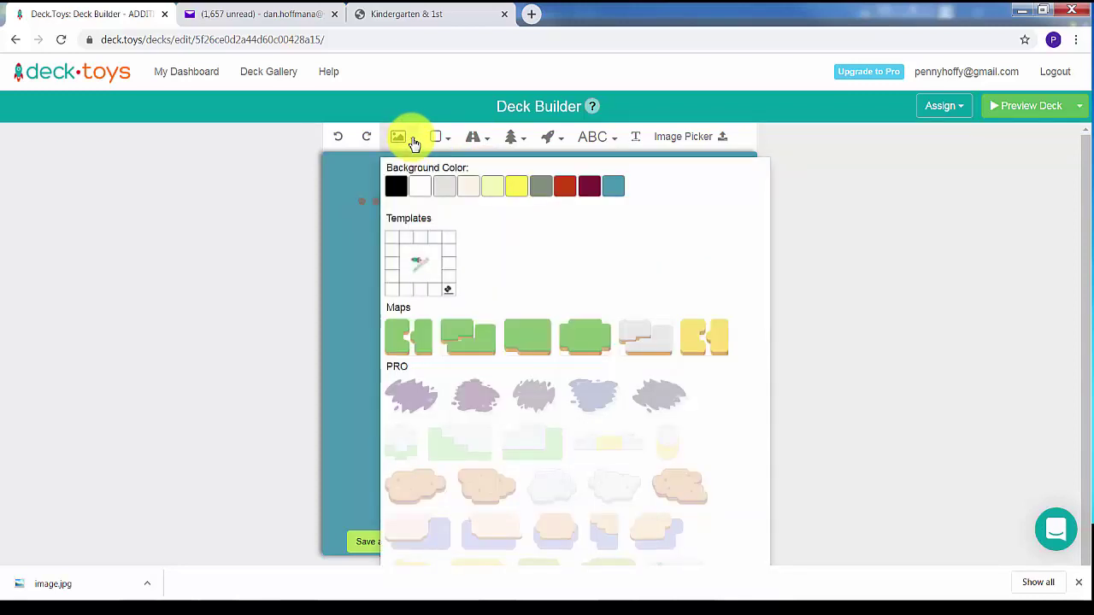
{"action": "left_click", "coordinate": [423, 344]}
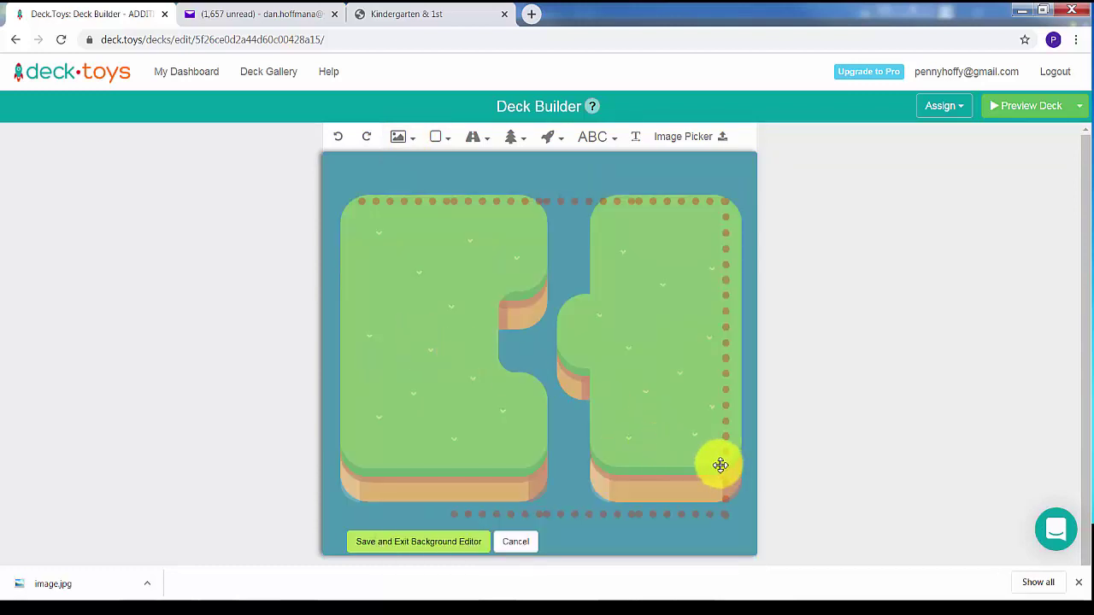
{"action": "left_click", "coordinate": [724, 487]}
{"action": "left_click_drag", "start_coordinate": [745, 504], "coordinate": [509, 280]}
{"action": "mouse_move", "coordinate": [533, 317]}
{"action": "left_mouse_down"}
{"action": "mouse_move", "coordinate": [520, 303]}
{"action": "mouse_move", "coordinate": [522, 312]}
{"action": "left_mouse_up"}
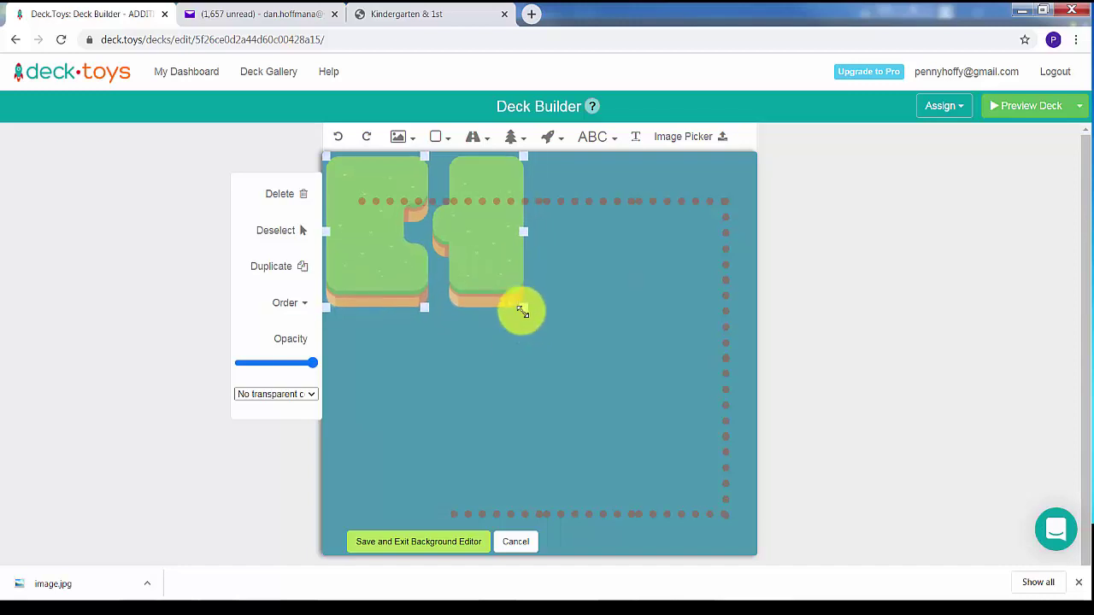
Add the green map with two staggered, interlocking pieces, shrink it and place it in the background's upper-right corner.
{"action": "left_click", "coordinate": [414, 141]}
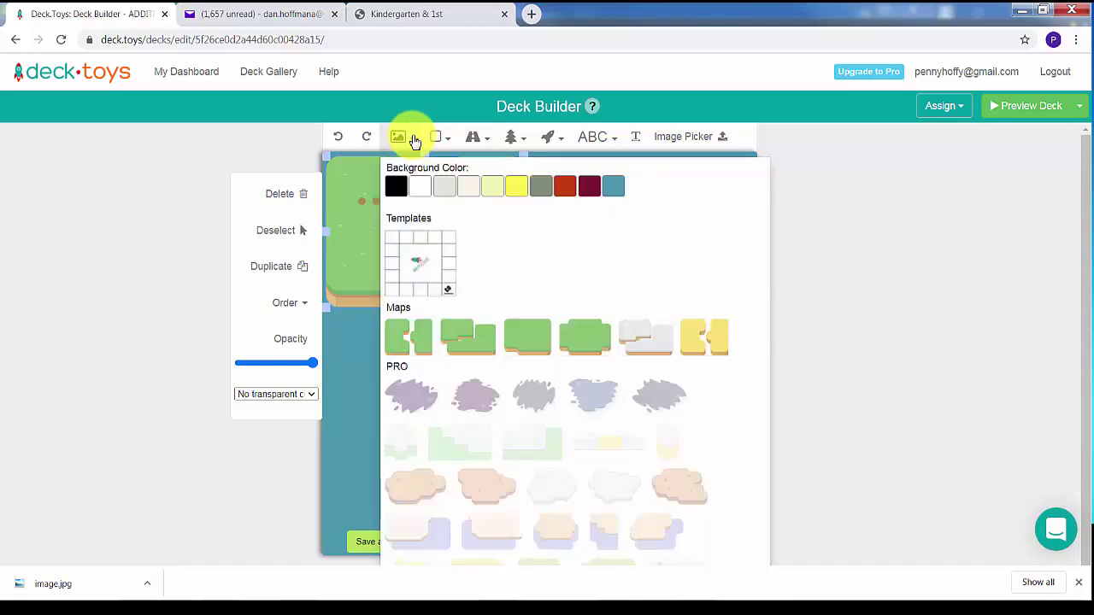
{"action": "left_click", "coordinate": [483, 351]}
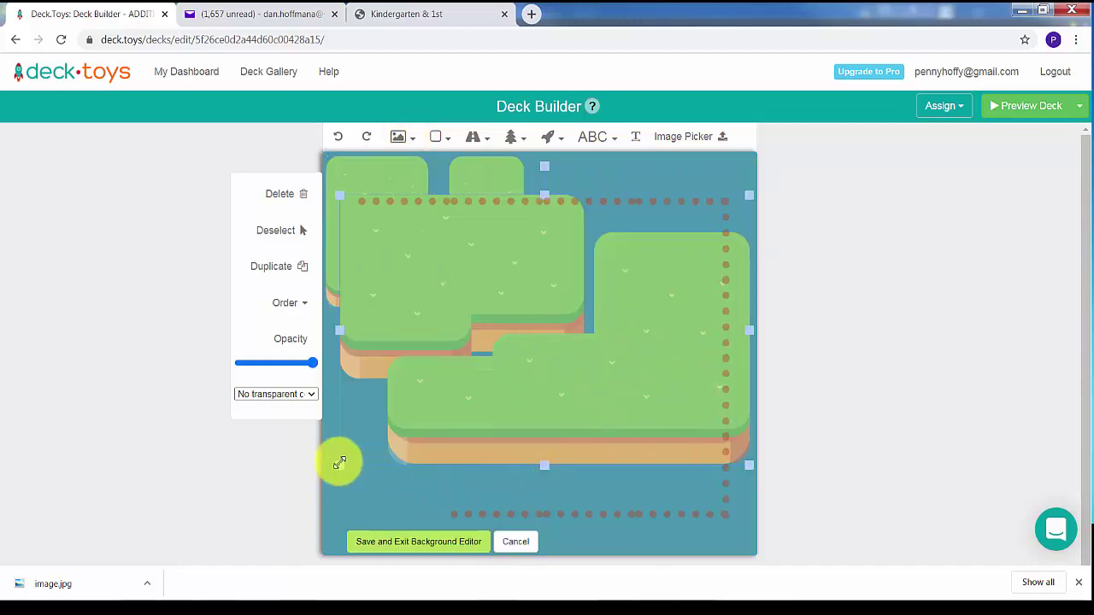
{"action": "left_click_drag", "start_coordinate": [339, 464], "coordinate": [569, 364]}
{"action": "left_click_drag", "start_coordinate": [690, 313], "coordinate": [686, 285]}
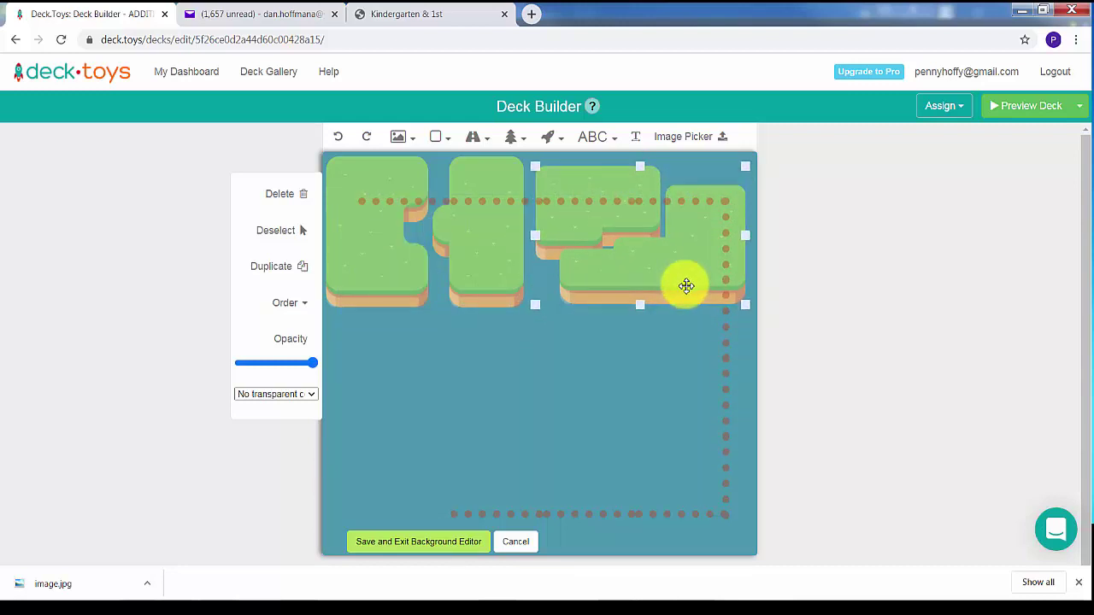
{"action": "left_click_drag", "start_coordinate": [686, 285], "coordinate": [686, 286]}
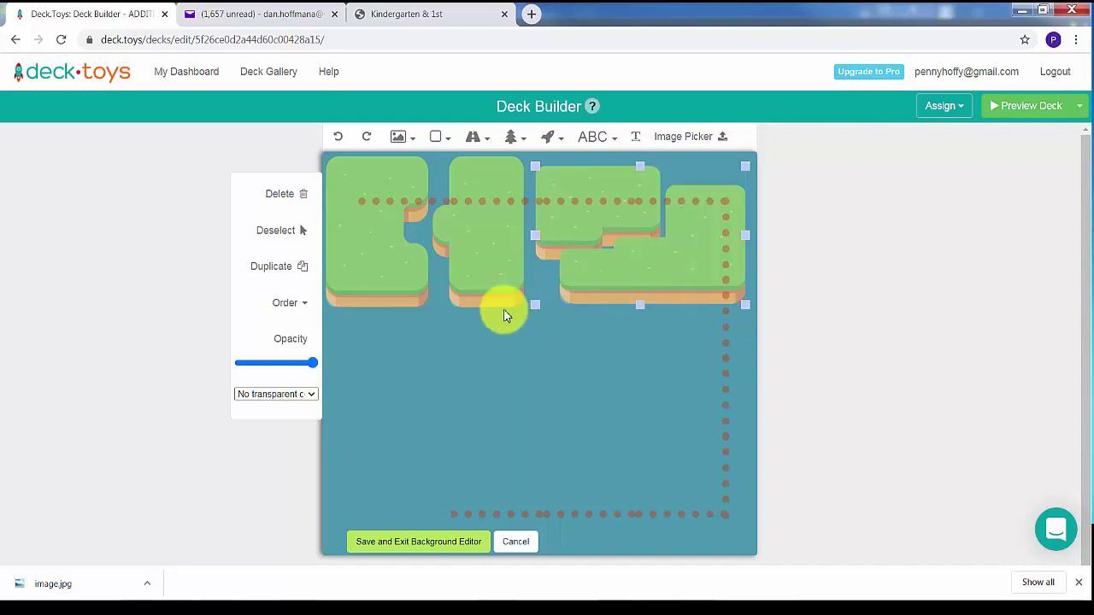
Add the one-piece green map with the stepped lower edge, shrink it and place it in the background's lower-right area.
{"action": "left_click", "coordinate": [413, 141]}
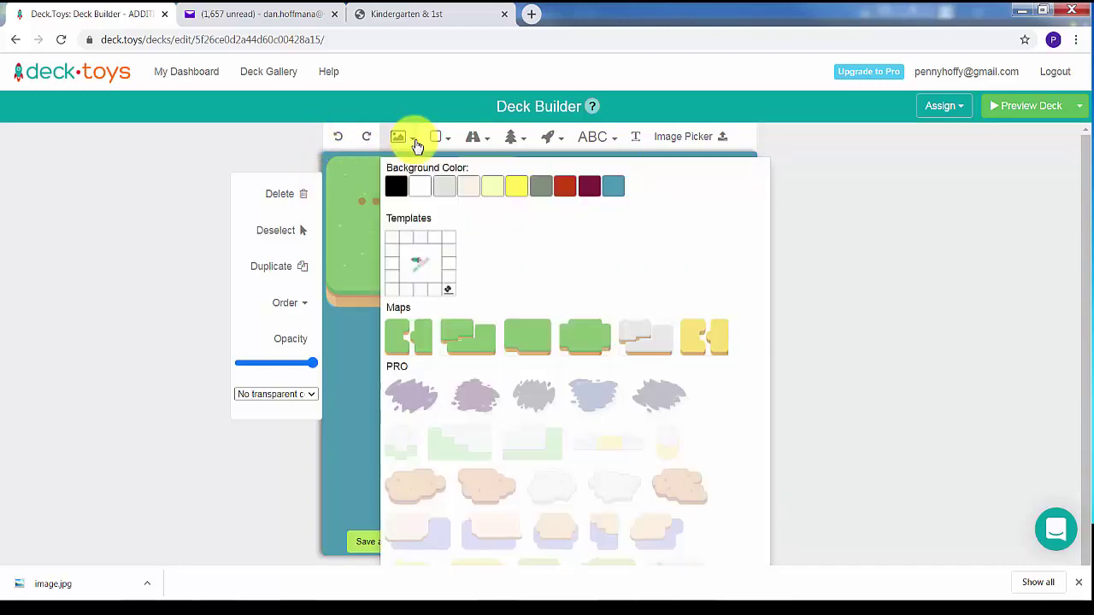
{"action": "left_click", "coordinate": [533, 341]}
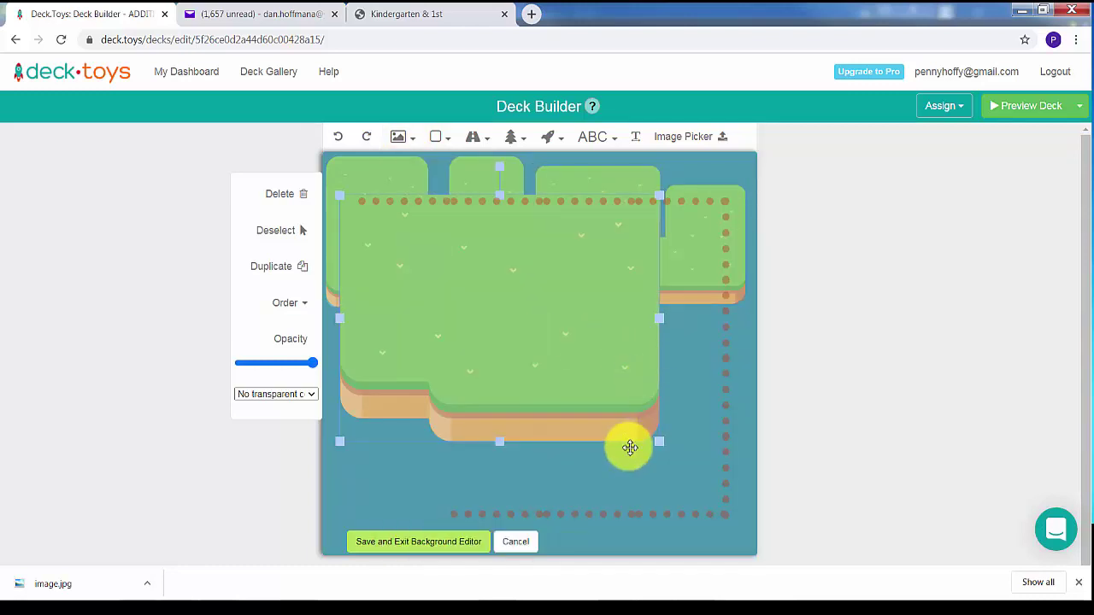
{"action": "left_click_drag", "start_coordinate": [518, 354], "coordinate": [612, 438]}
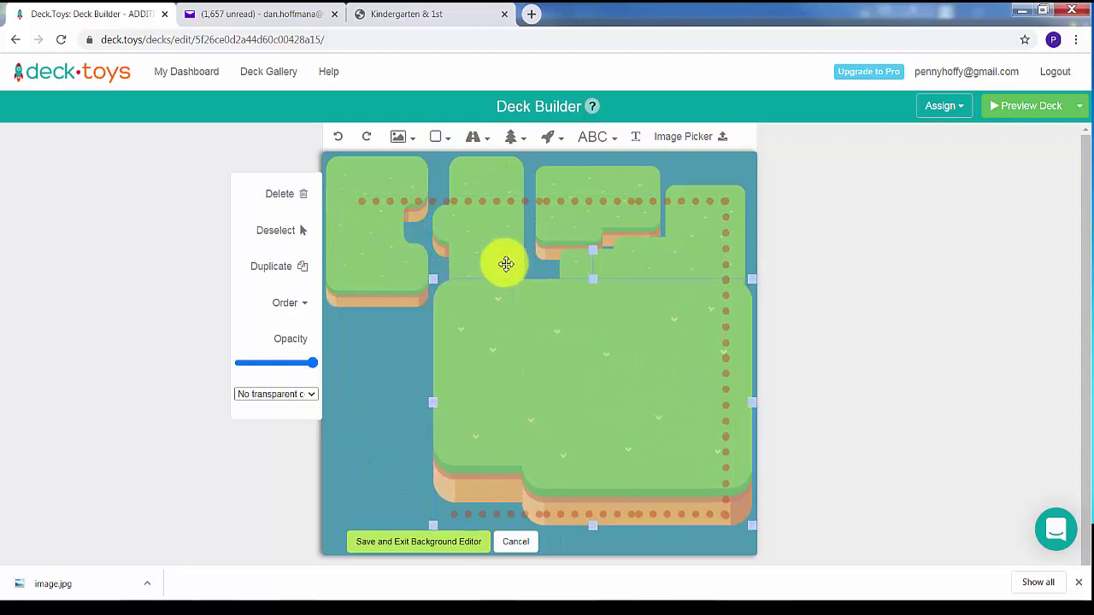
{"action": "left_click_drag", "start_coordinate": [433, 281], "coordinate": [495, 335]}
{"action": "left_click_drag", "start_coordinate": [598, 398], "coordinate": [618, 386]}
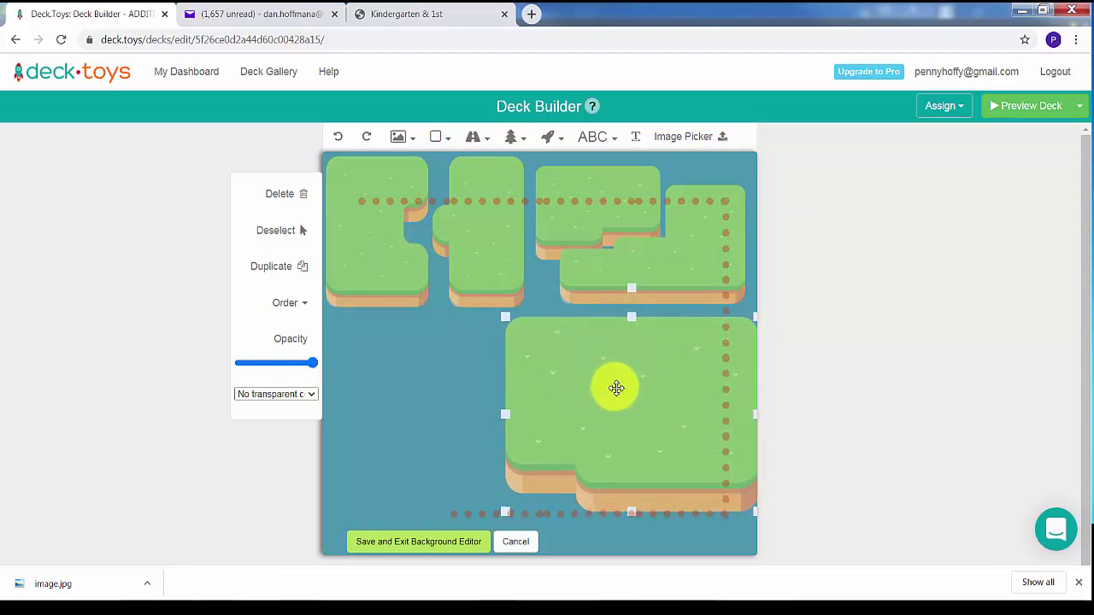
Stretch the one-piece green map downward, leftward and upward so it carries the lower right and bottom parts of the path.
{"action": "left_click_drag", "start_coordinate": [630, 513], "coordinate": [630, 544]}
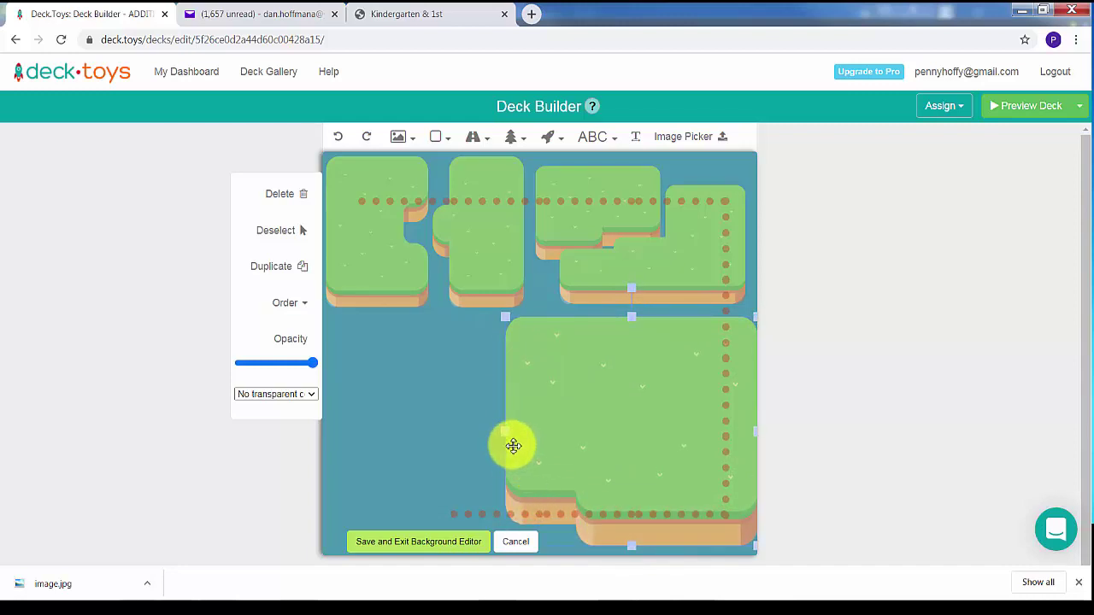
{"action": "left_click_drag", "start_coordinate": [501, 433], "coordinate": [436, 443]}
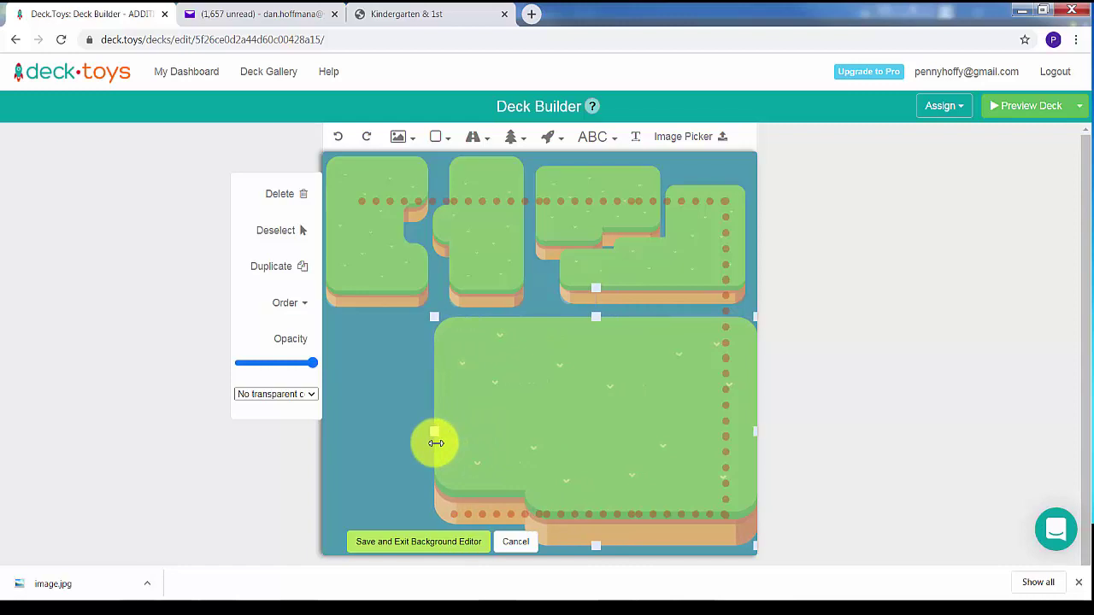
{"action": "left_click_drag", "start_coordinate": [576, 470], "coordinate": [586, 488]}
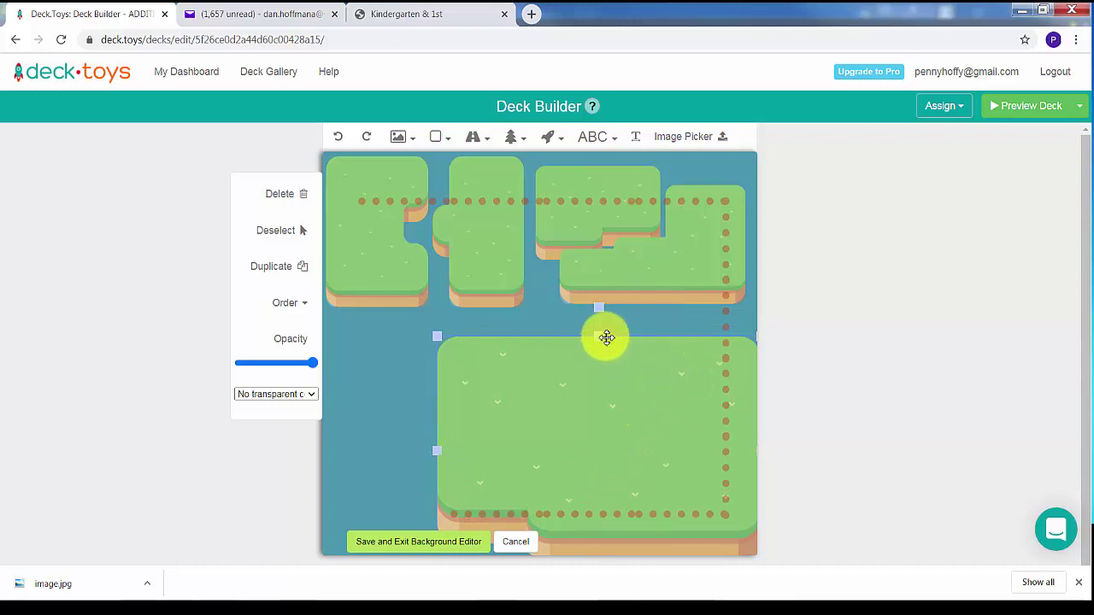
{"action": "left_click_drag", "start_coordinate": [598, 334], "coordinate": [598, 315]}
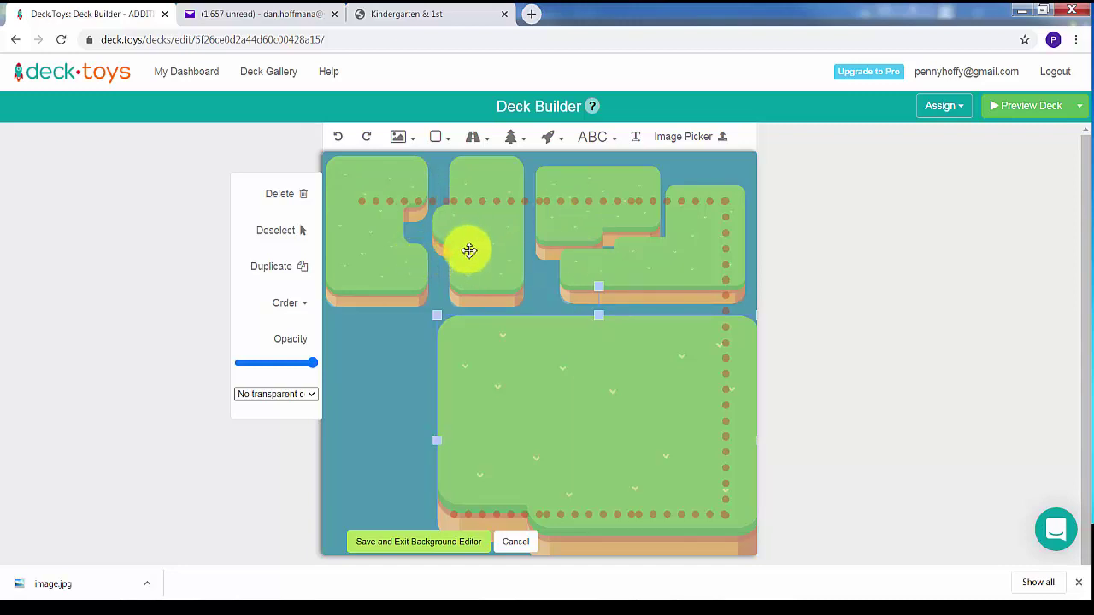
Add a straight line shape, color it near-black (RGB 14, 1, 4), thicken it and lay it over the start of the upper path.
{"action": "left_click", "coordinate": [444, 141]}
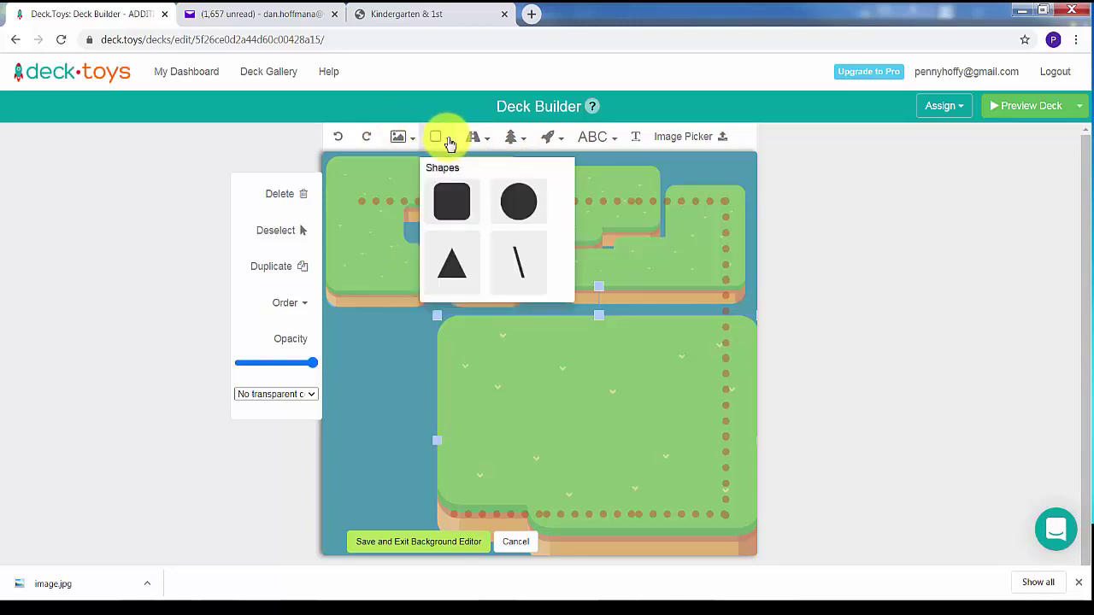
{"action": "left_click", "coordinate": [519, 265]}
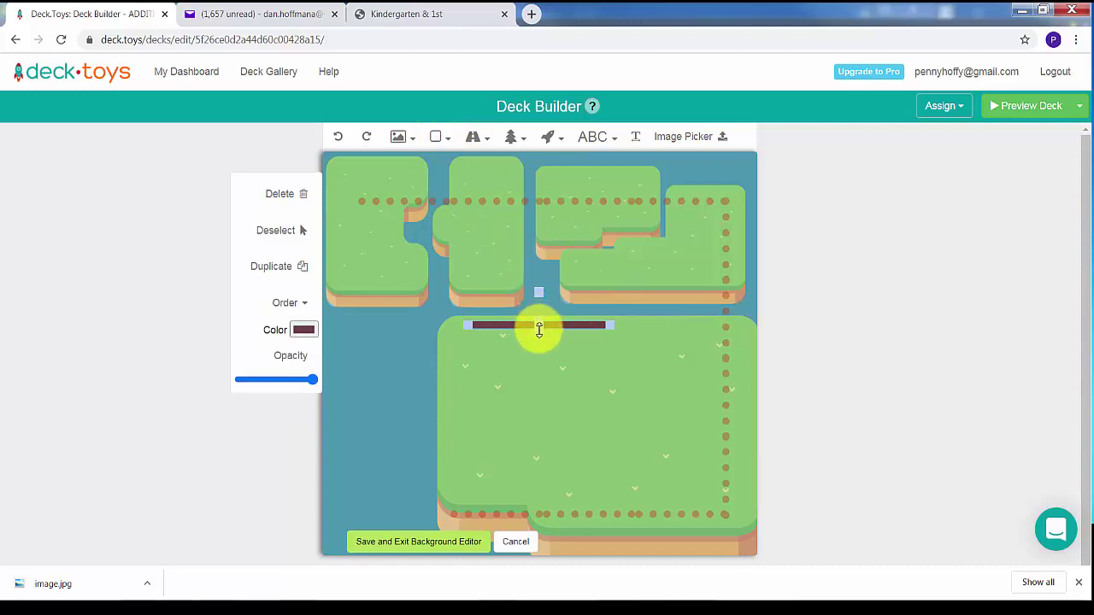
{"action": "left_click", "coordinate": [303, 330]}
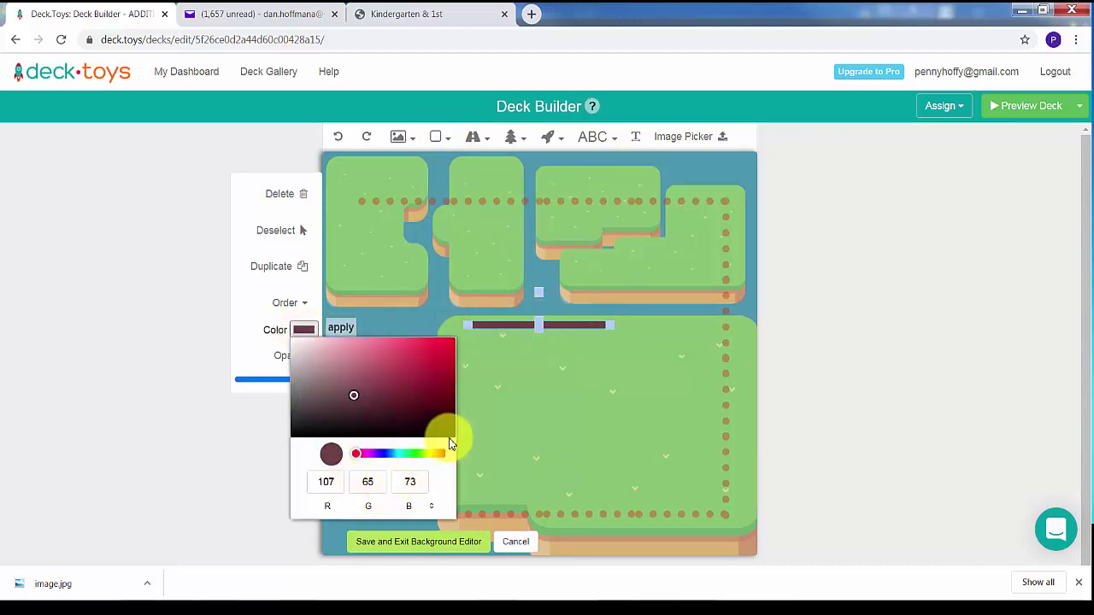
{"action": "left_click", "coordinate": [440, 434]}
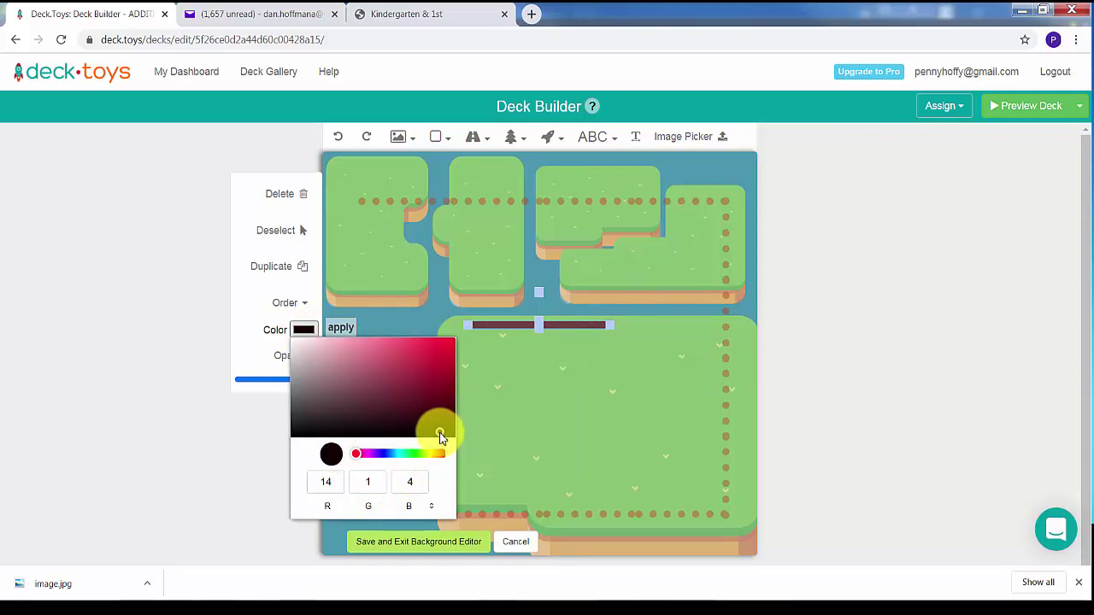
{"action": "left_click", "coordinate": [338, 328]}
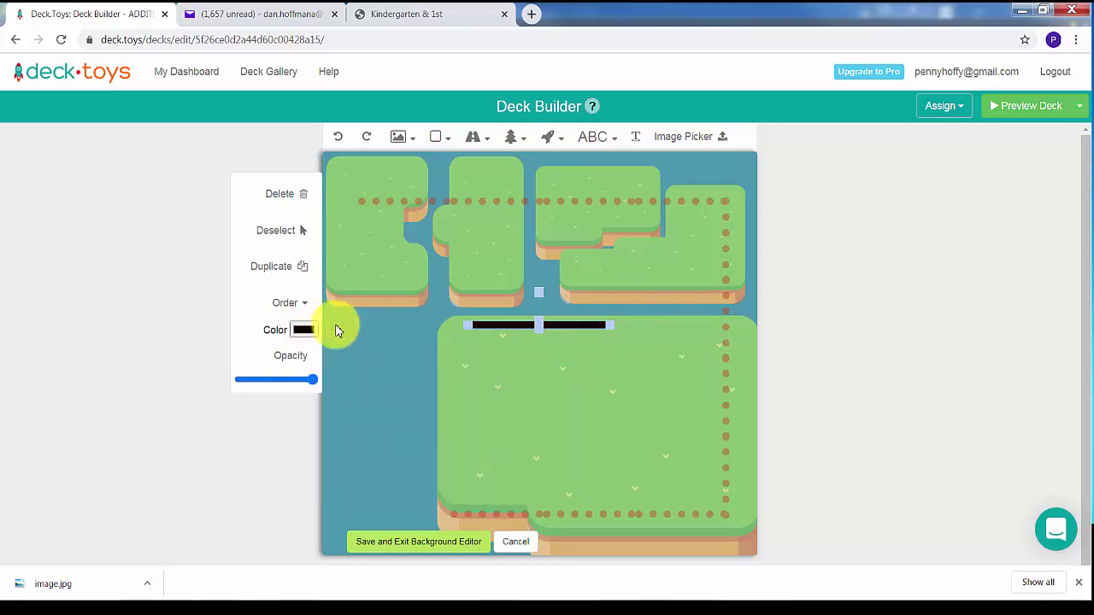
{"action": "left_click_drag", "start_coordinate": [534, 326], "coordinate": [411, 201]}
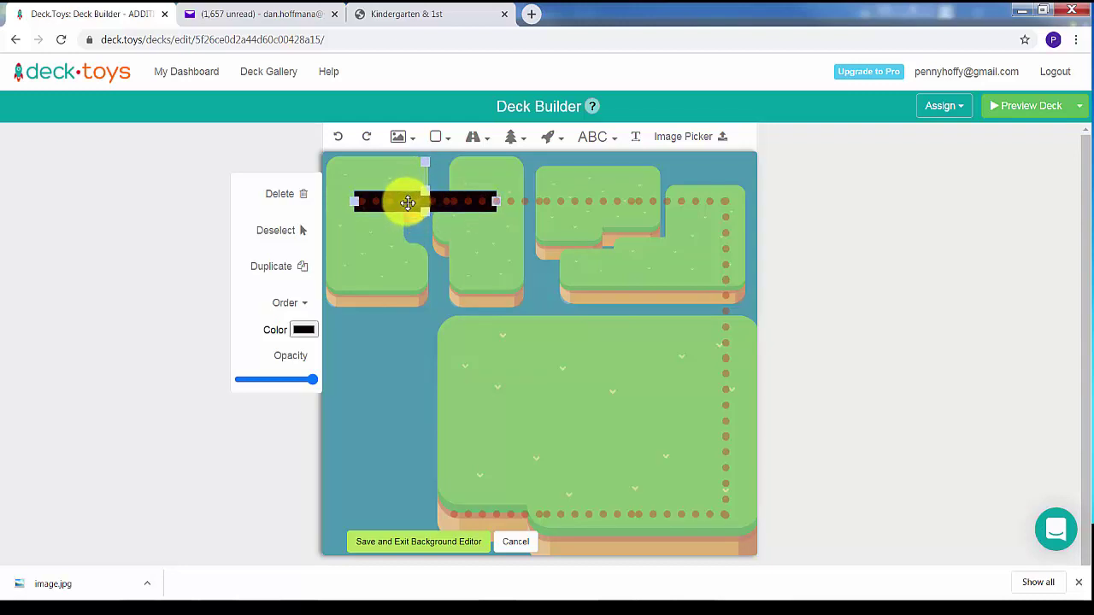
Duplicate the black line and place the copy end to end with the first along the upper path.
{"action": "left_click", "coordinate": [301, 267]}
{"action": "left_click_drag", "start_coordinate": [462, 242], "coordinate": [565, 203]}
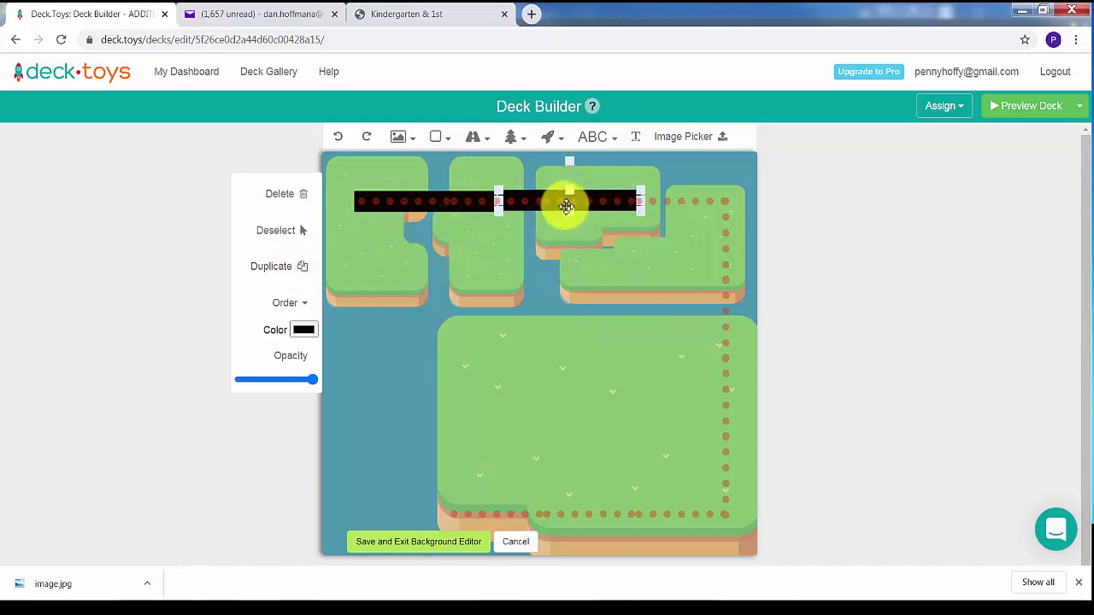
{"action": "left_click", "coordinate": [586, 243]}
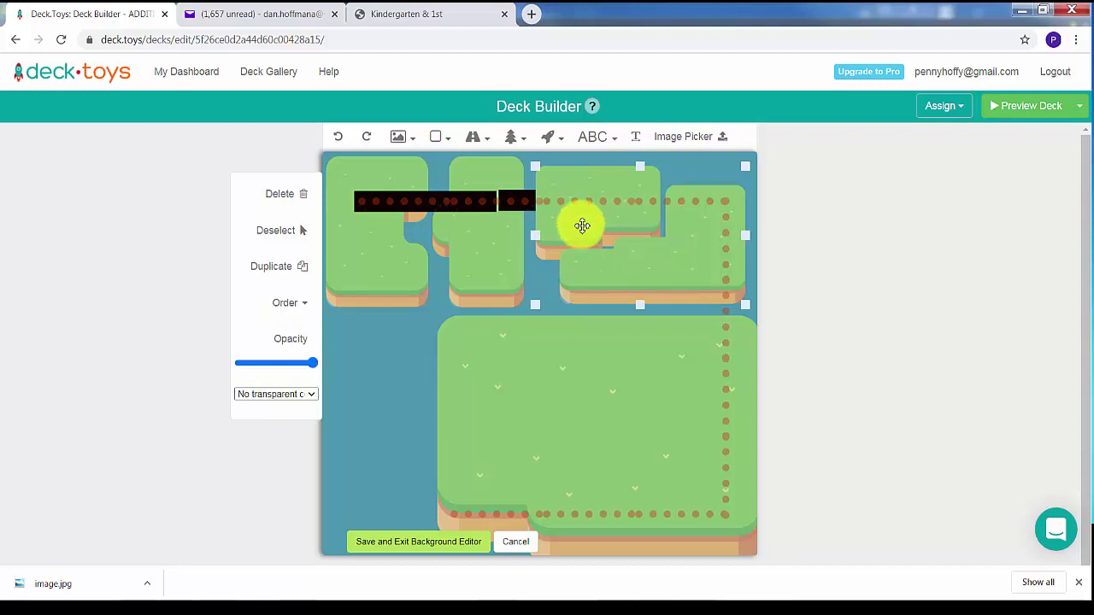
{"action": "left_click", "coordinate": [523, 206]}
{"action": "left_click_drag", "start_coordinate": [523, 206], "coordinate": [520, 206]}
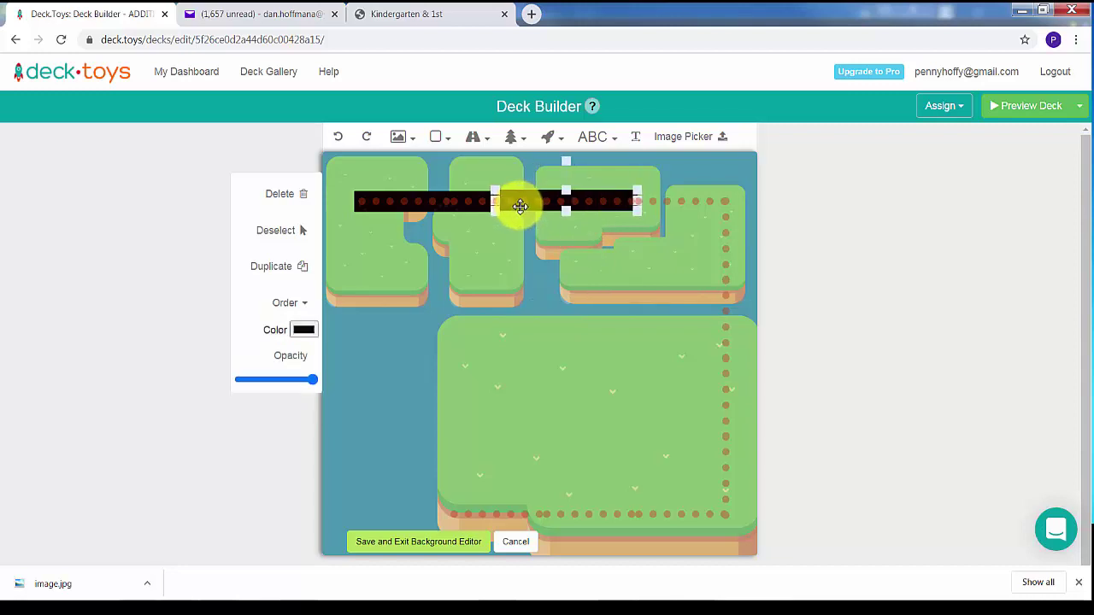
Duplicate the black line again and fit the copy over the remaining upper path up to its right corner.
{"action": "left_click", "coordinate": [282, 267]}
{"action": "left_click_drag", "start_coordinate": [588, 248], "coordinate": [643, 207]}
{"action": "mouse_move", "coordinate": [744, 208]}
{"action": "left_mouse_down"}
{"action": "mouse_move", "coordinate": [705, 207]}
{"action": "mouse_move", "coordinate": [739, 205]}
{"action": "left_mouse_up"}
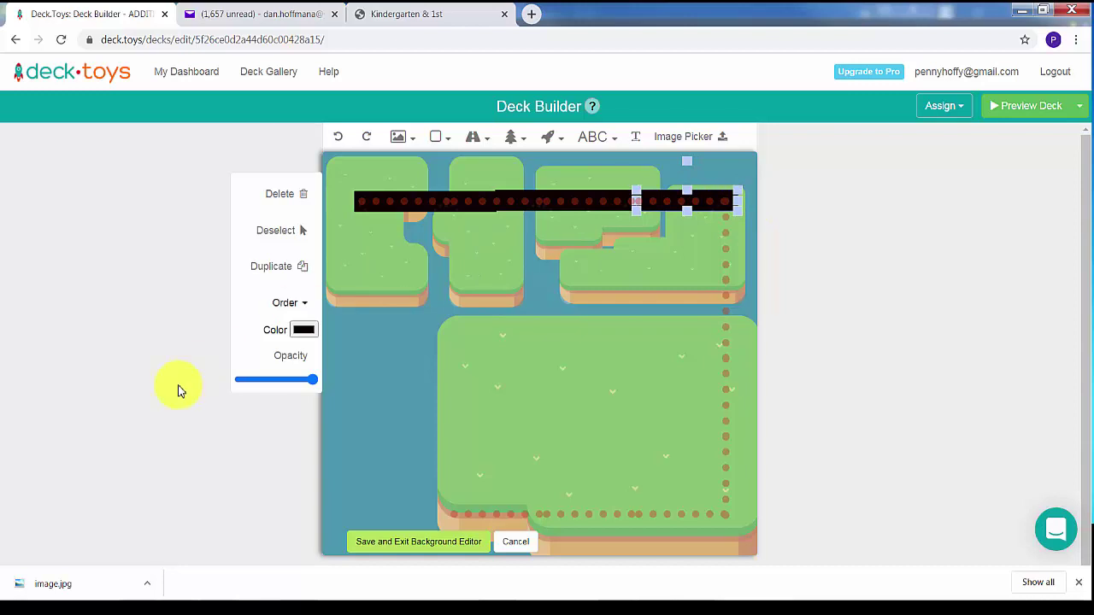
Cover the path's right edge with a copy of the black line turned vertical and stretched, and its bottom edge with a horizontal one.
{"action": "left_click", "coordinate": [283, 272]}
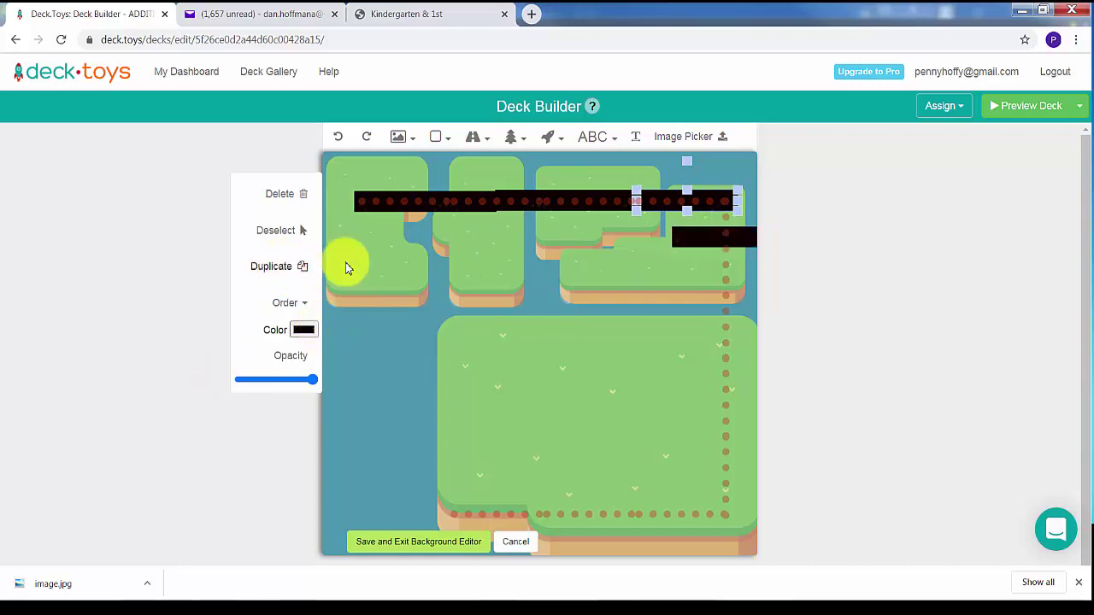
{"action": "left_click_drag", "start_coordinate": [684, 240], "coordinate": [650, 266]}
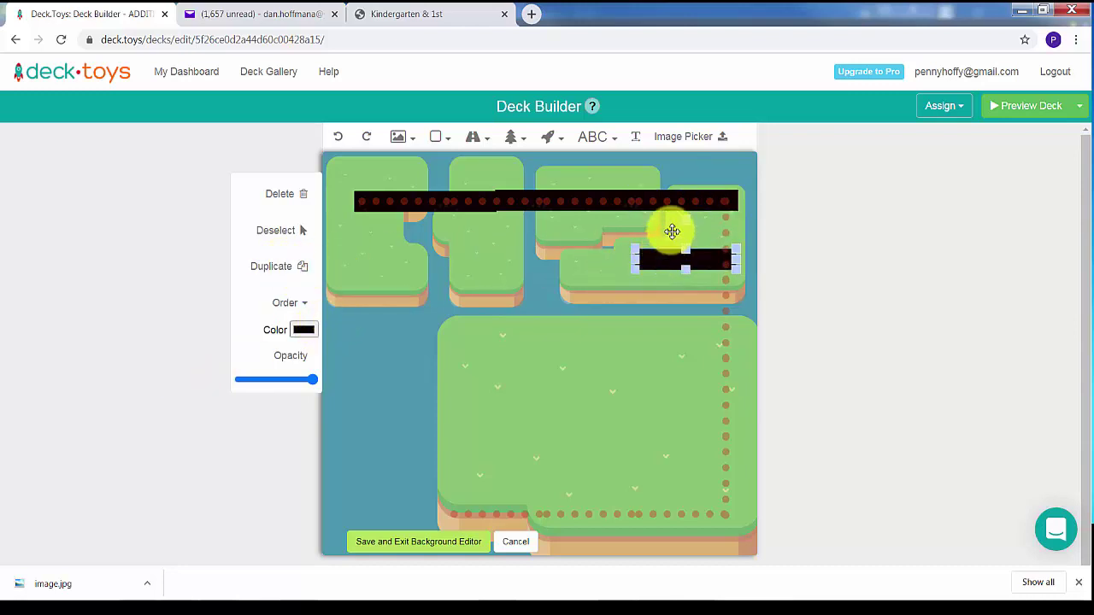
{"action": "left_click_drag", "start_coordinate": [685, 221], "coordinate": [712, 259]}
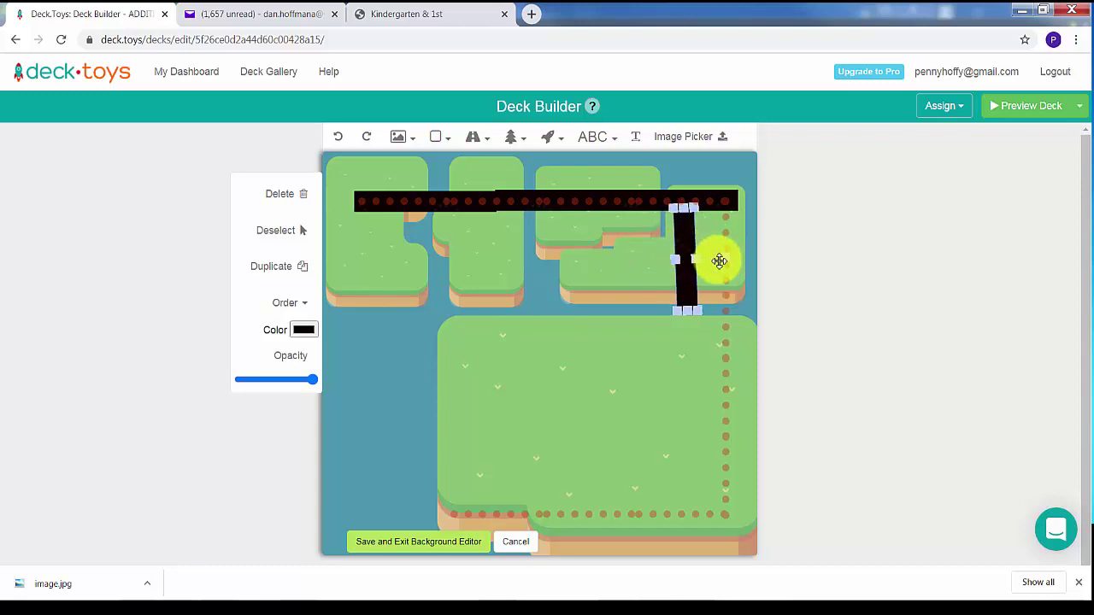
{"action": "left_click_drag", "start_coordinate": [723, 262], "coordinate": [724, 262]}
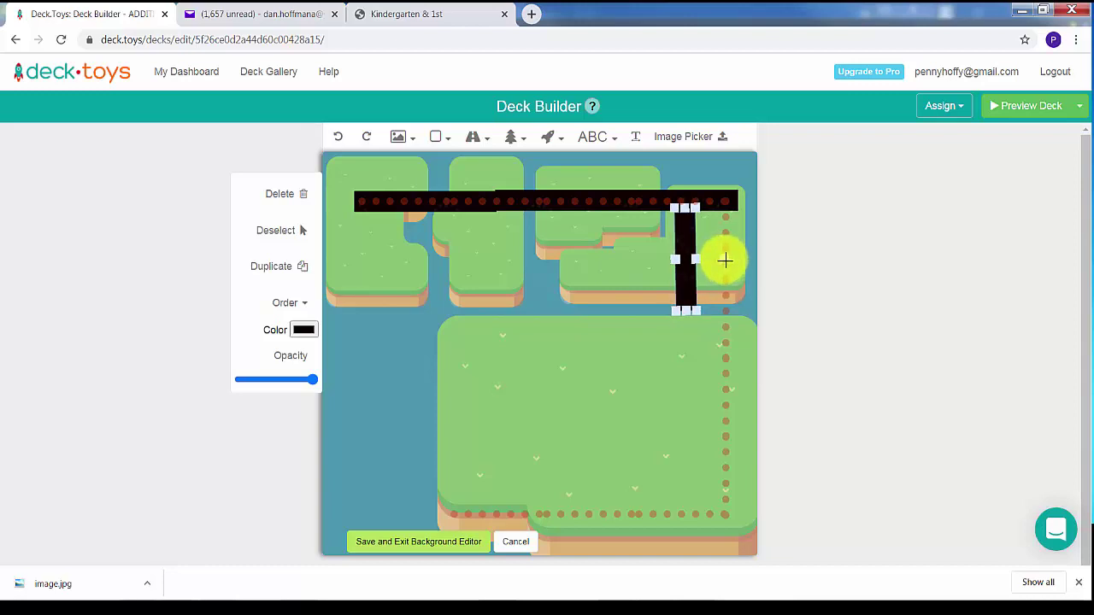
{"action": "left_click_drag", "start_coordinate": [694, 260], "coordinate": [717, 262]}
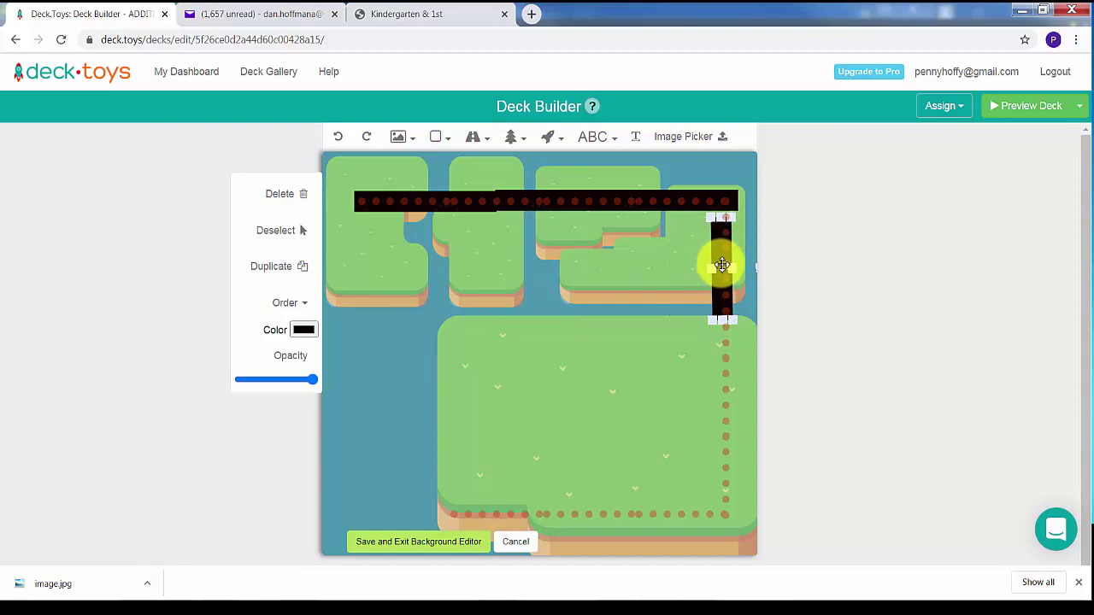
{"action": "left_click_drag", "start_coordinate": [726, 316], "coordinate": [741, 512]}
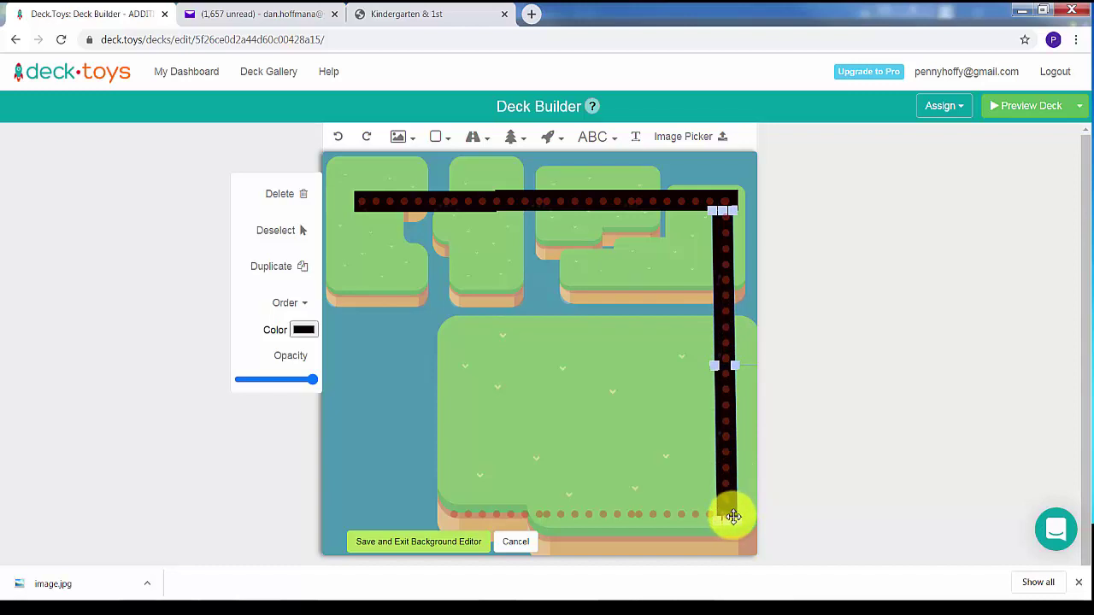
{"action": "left_click", "coordinate": [813, 434]}
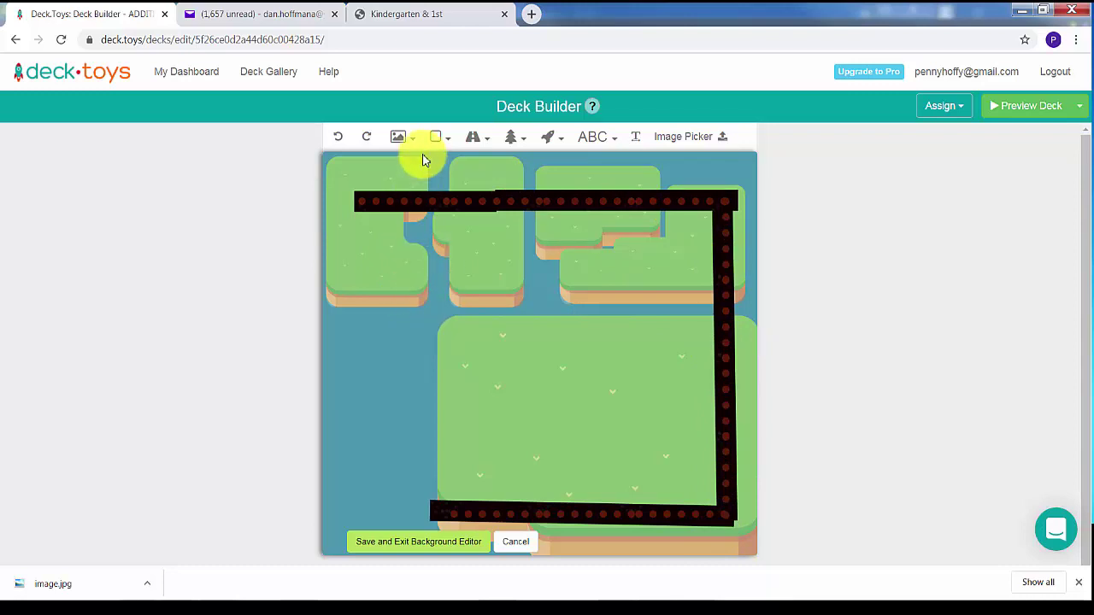
Add the green tree at the upper left of the large land mass and the purple trees near its lower-right corner.
{"action": "left_click", "coordinate": [515, 140]}
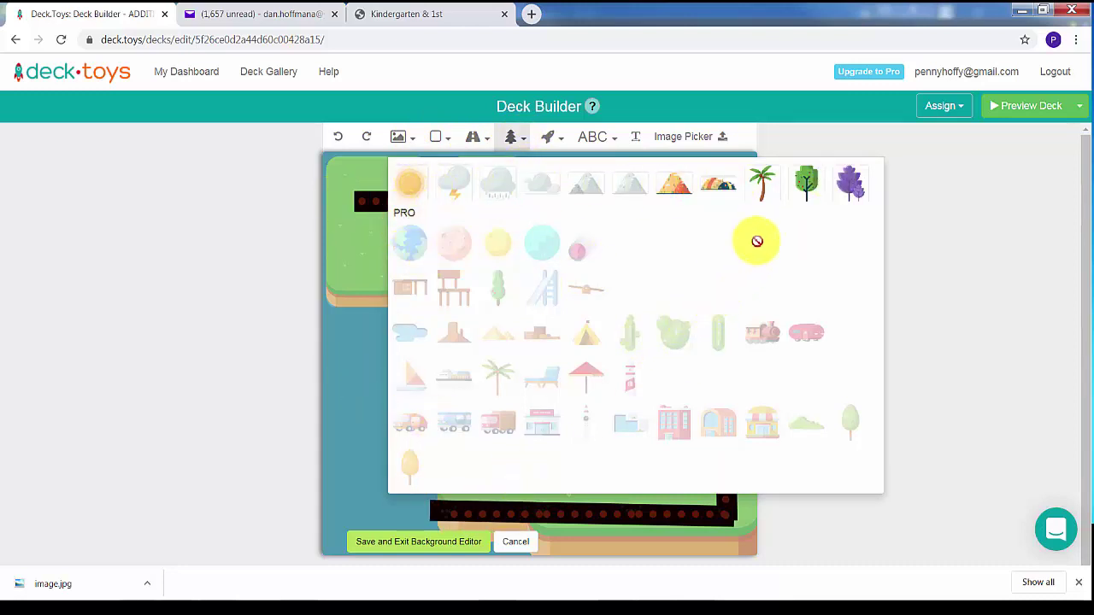
{"action": "left_click", "coordinate": [806, 188]}
{"action": "left_click_drag", "start_coordinate": [621, 310], "coordinate": [463, 360]}
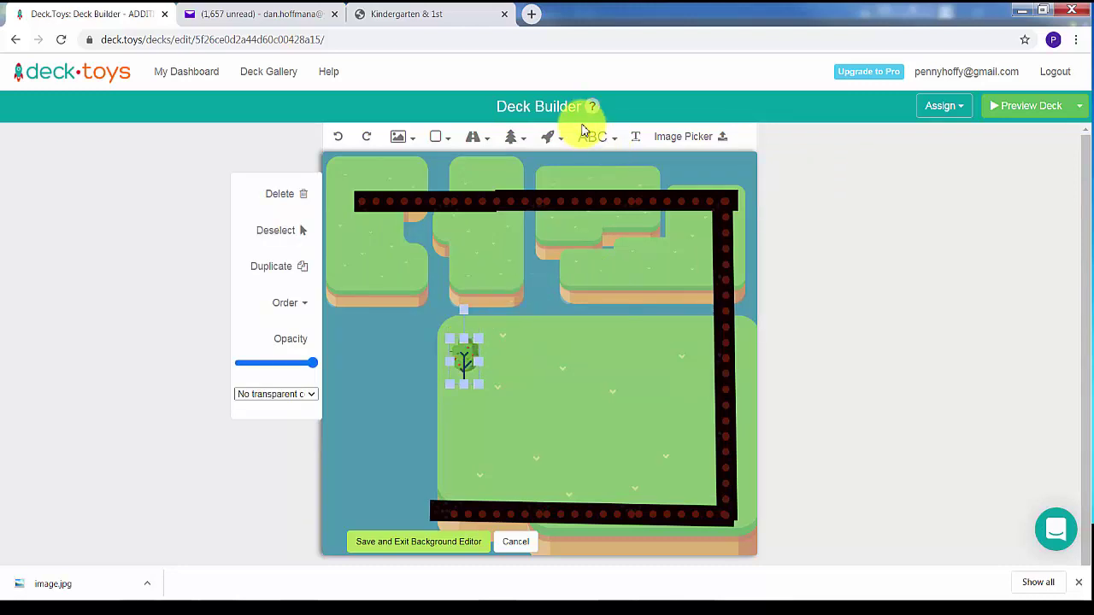
{"action": "left_click", "coordinate": [517, 138]}
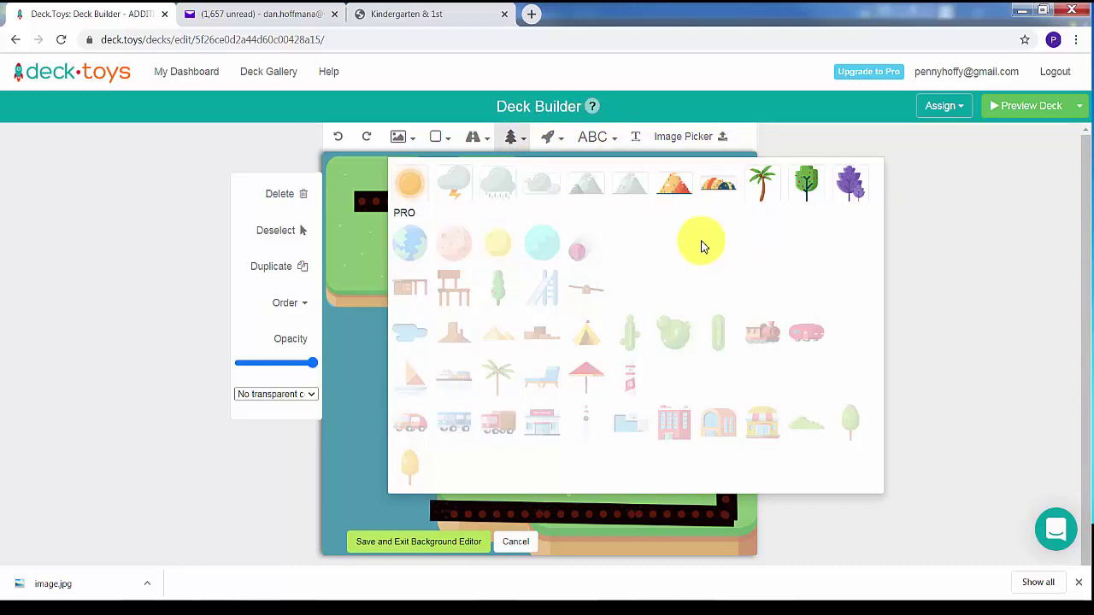
{"action": "left_click", "coordinate": [849, 183]}
{"action": "left_click_drag", "start_coordinate": [454, 325], "coordinate": [653, 449]}
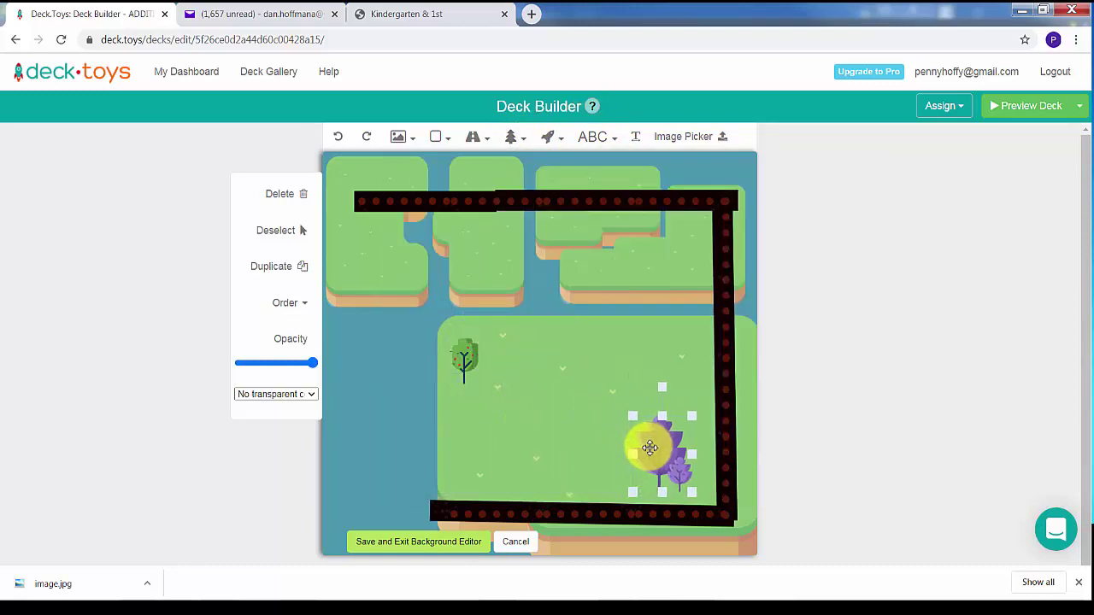
Add the orange and red mountain picture and place it in the upper middle of the large land mass.
{"action": "left_click", "coordinate": [526, 144]}
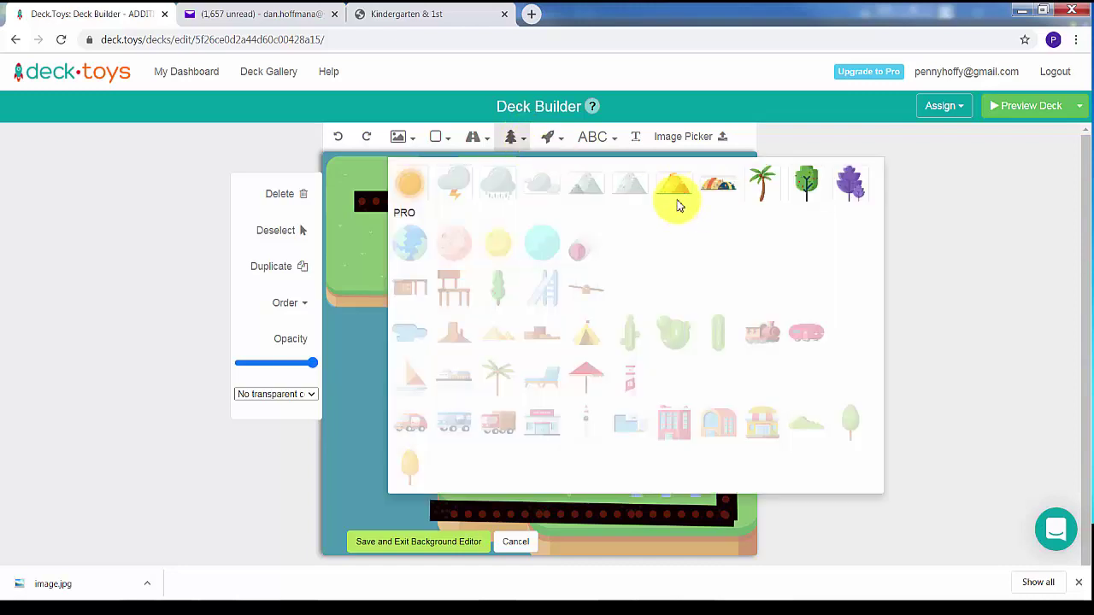
{"action": "left_click", "coordinate": [676, 189]}
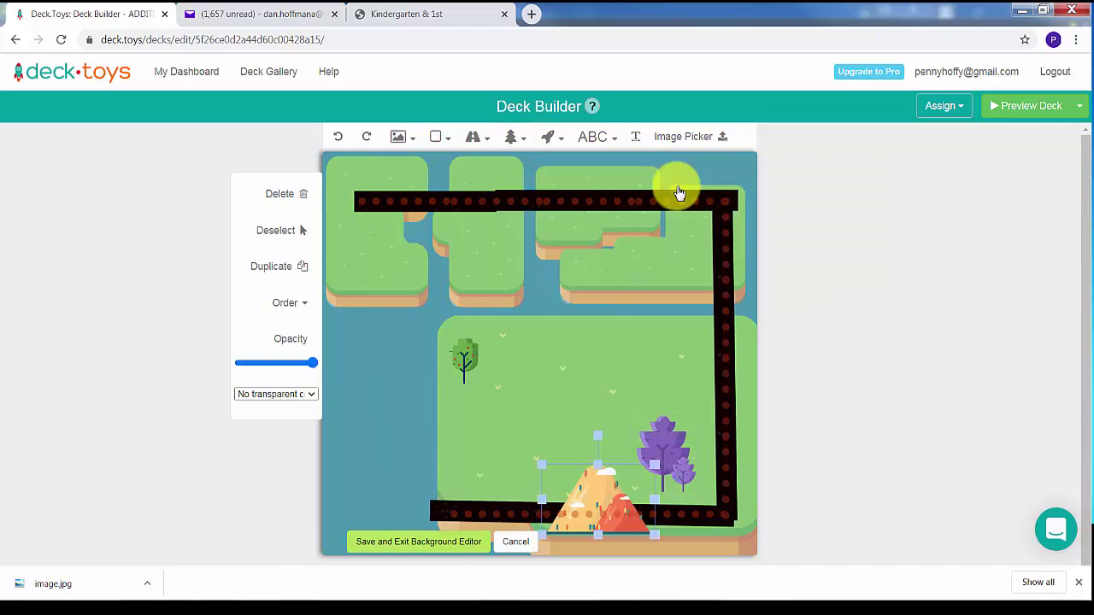
{"action": "left_click_drag", "start_coordinate": [601, 488], "coordinate": [588, 336]}
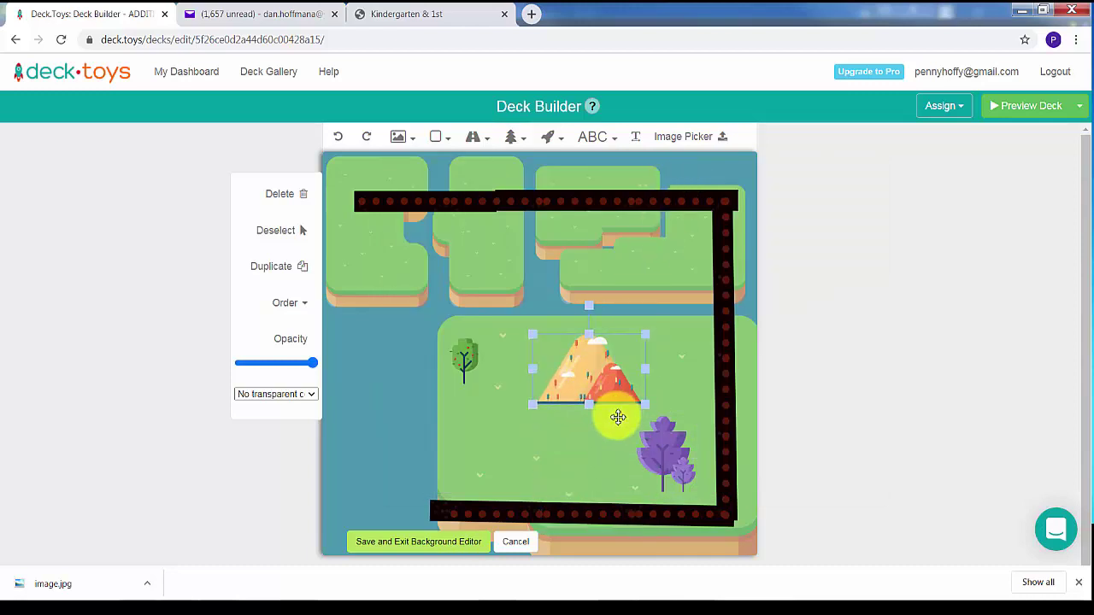
{"action": "left_click", "coordinate": [578, 439]}
{"action": "left_click_drag", "start_coordinate": [569, 361], "coordinate": [571, 365]}
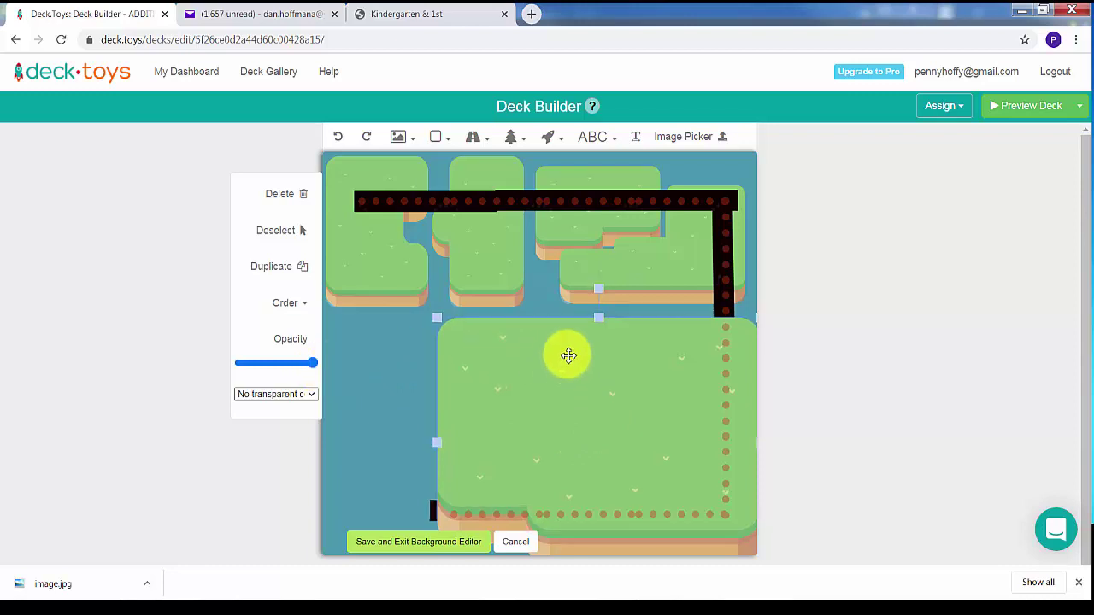
{"action": "left_click", "coordinate": [396, 331]}
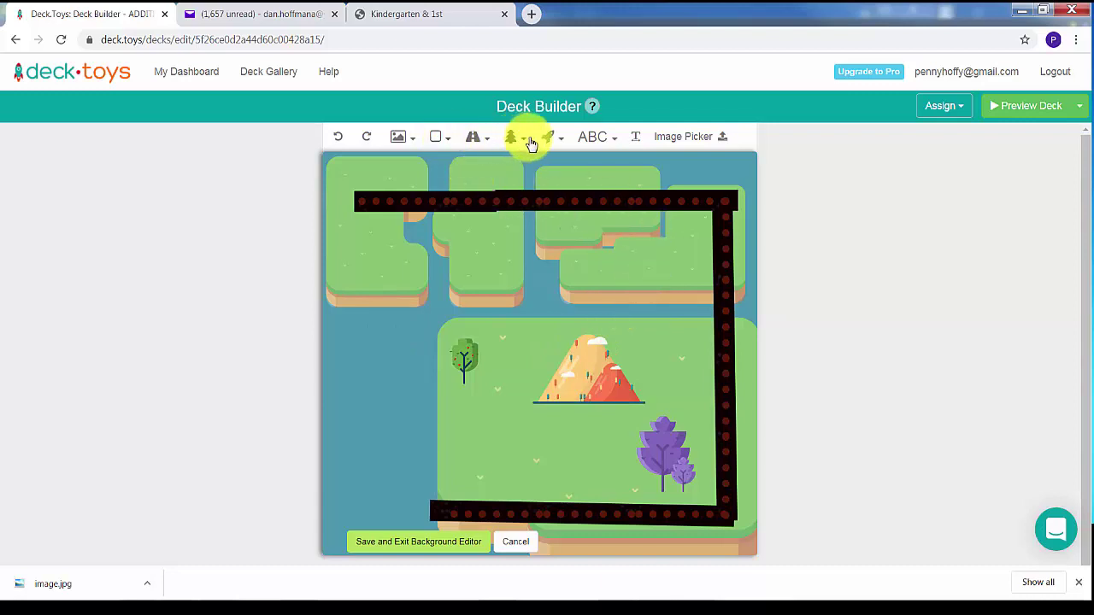
Add the sailboat with two children from a BOAT image search to the water, and move the green tree lower on the large land mass.
{"action": "left_click", "coordinate": [707, 143]}
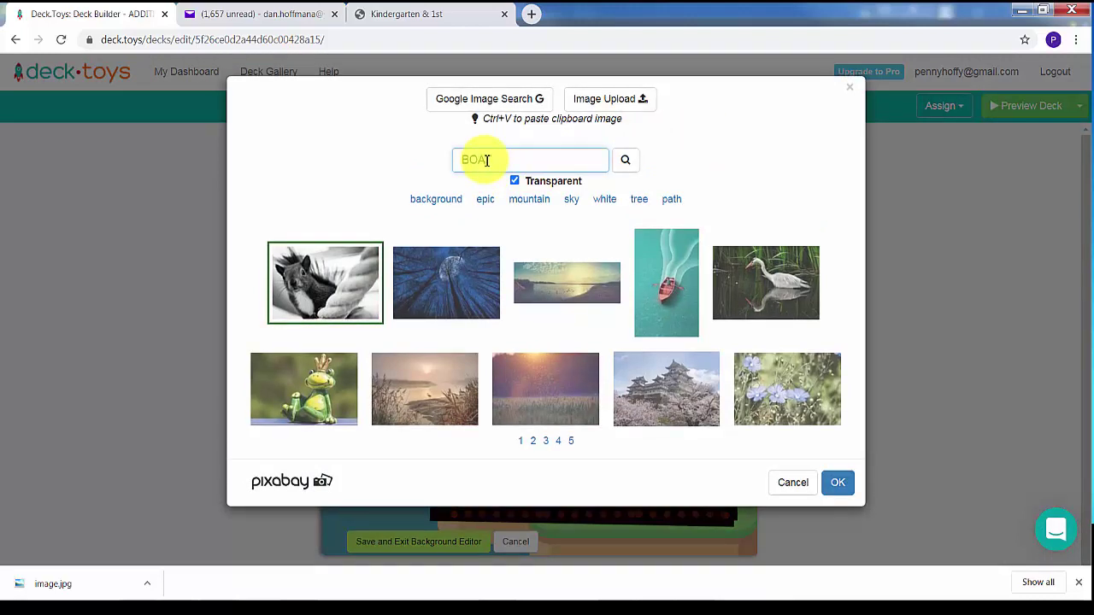
{"action": "type", "text": "BOA"}
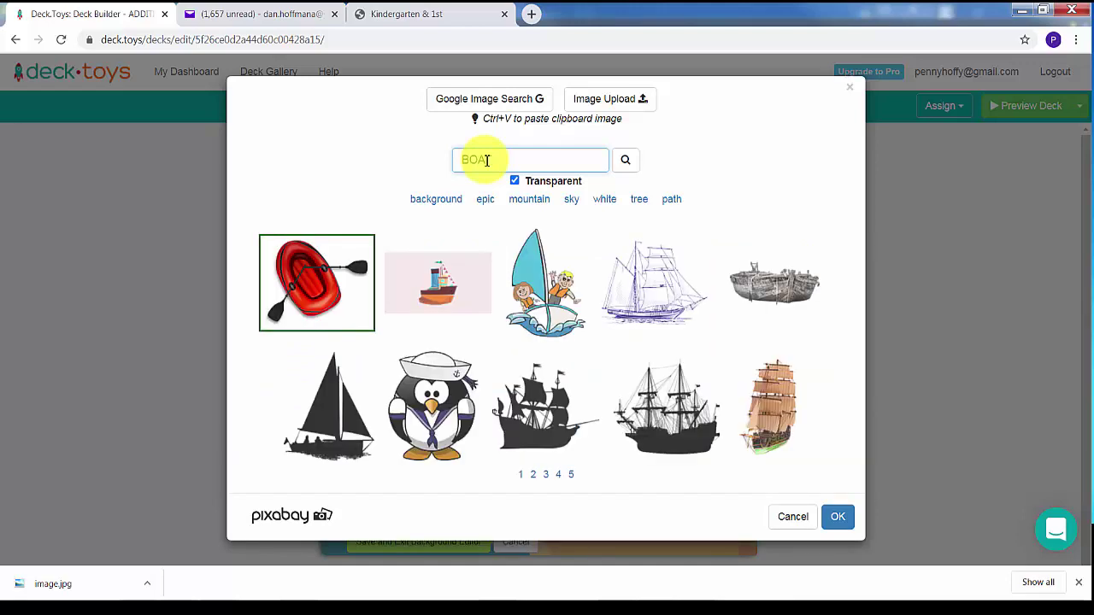
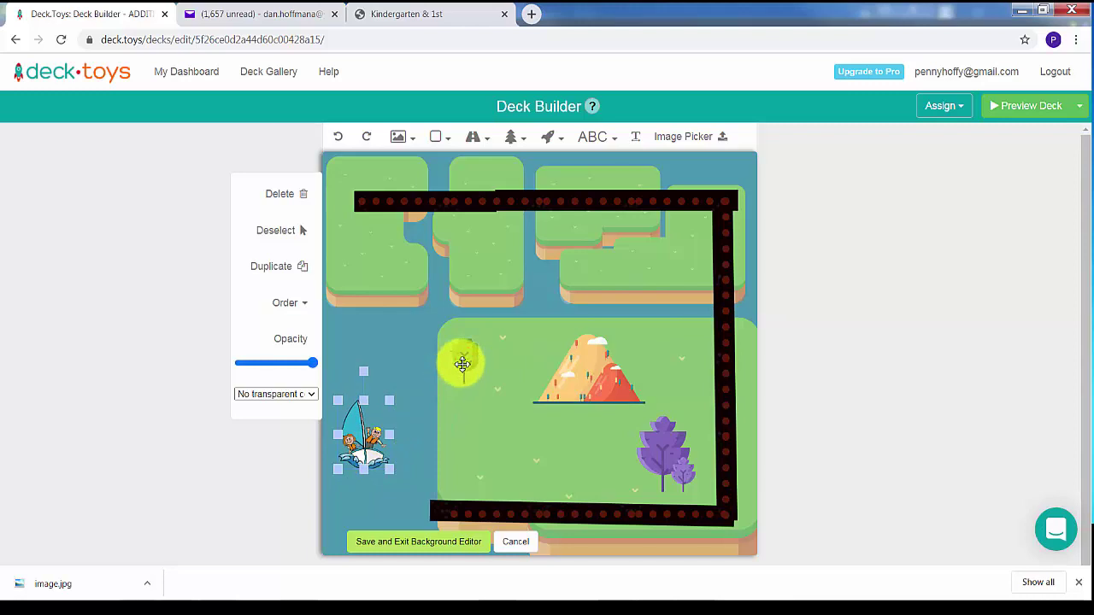
{"action": "left_click_drag", "start_coordinate": [461, 362], "coordinate": [461, 439]}
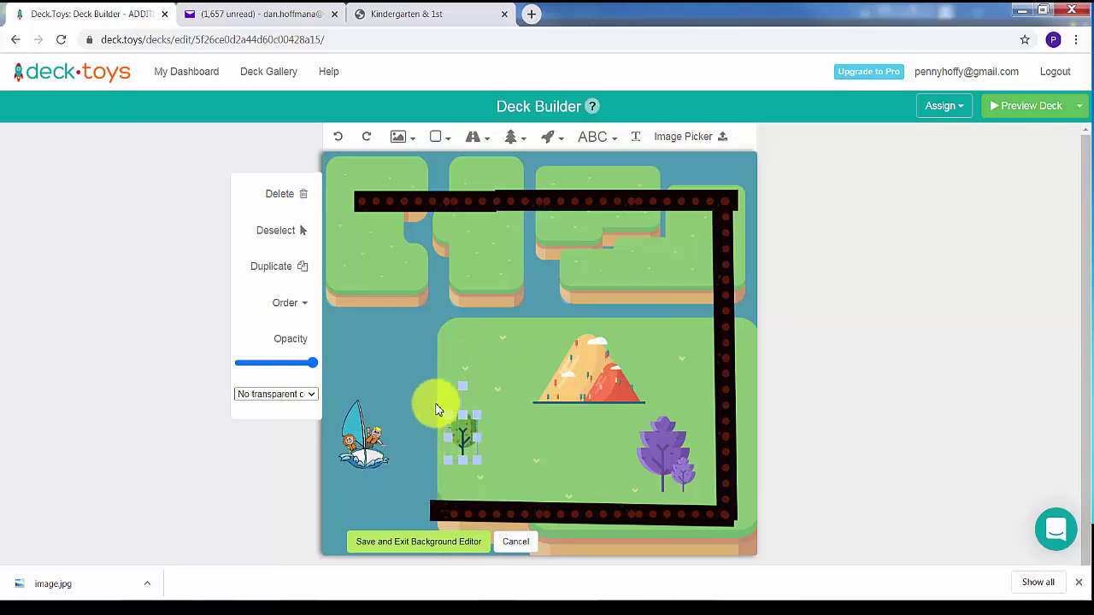
Add the black and teal fish from a FISHING image search, shrink it and place it in the water above the sailboat.
{"action": "left_click", "coordinate": [683, 139]}
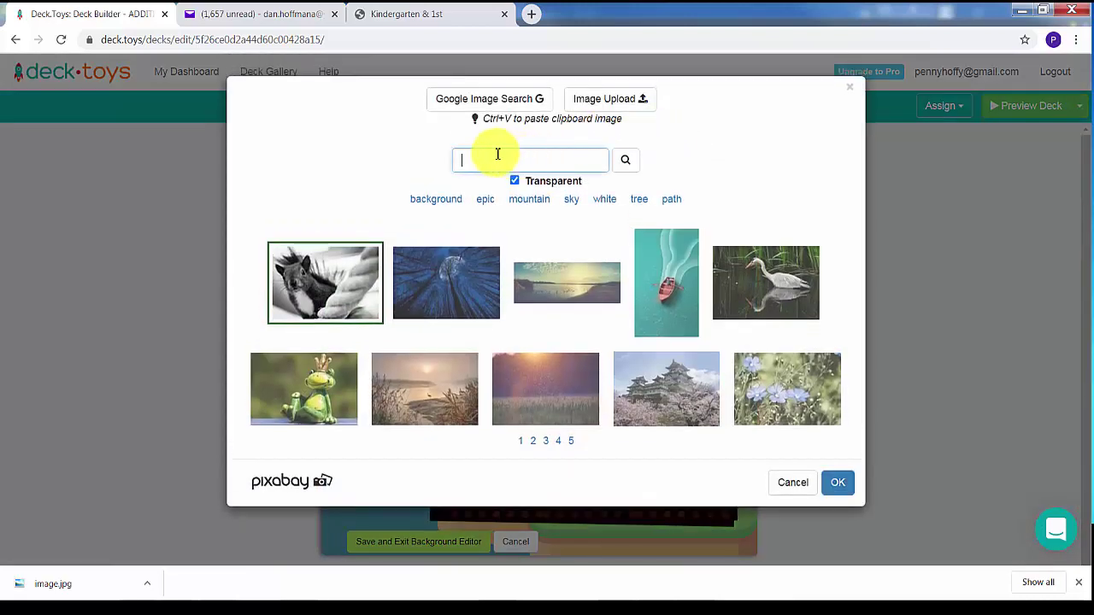
{"action": "left_click", "coordinate": [483, 160]}
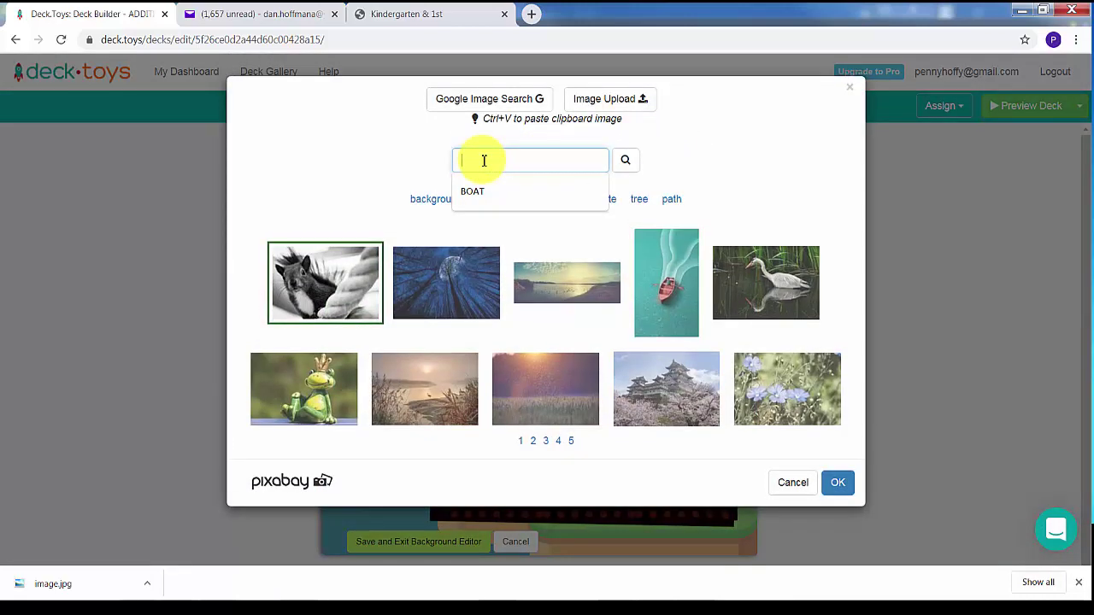
{"action": "type", "text": "FISHING"}
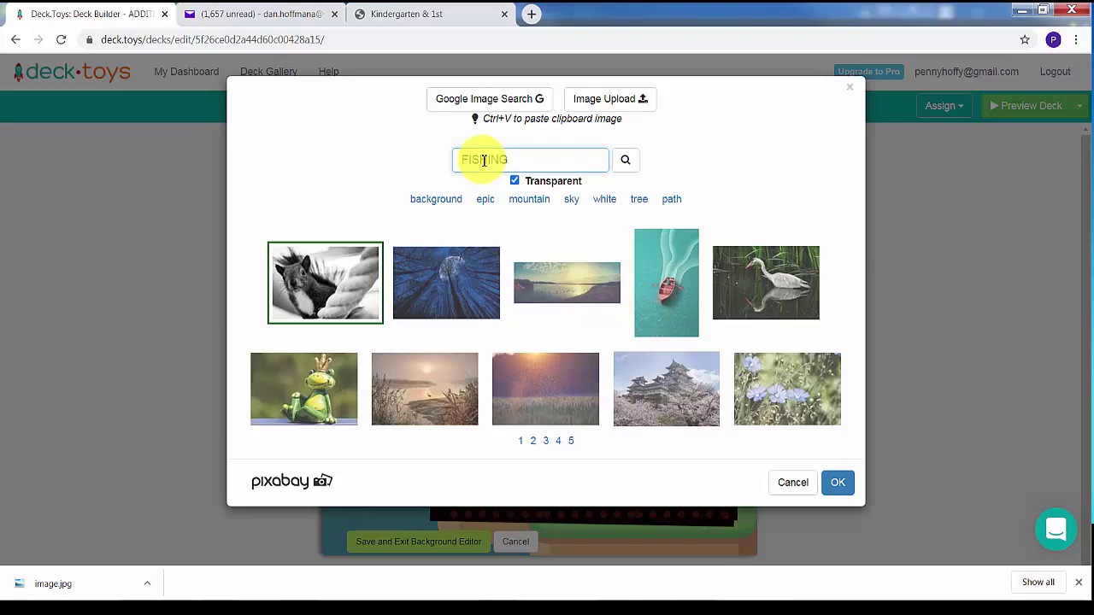
{"action": "key", "text": "Return"}
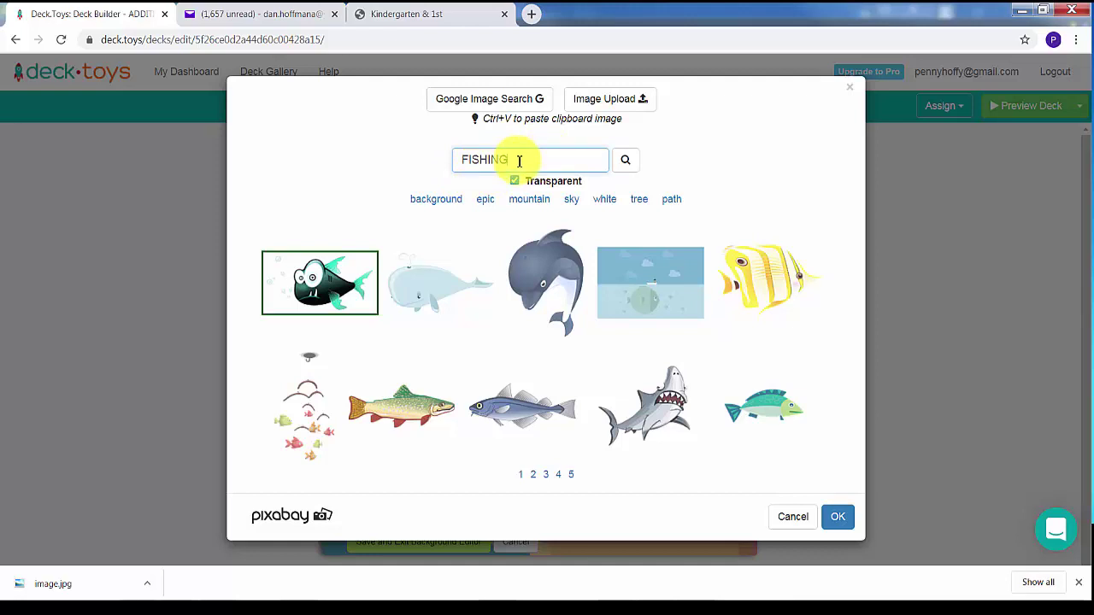
{"action": "double_click", "coordinate": [340, 287]}
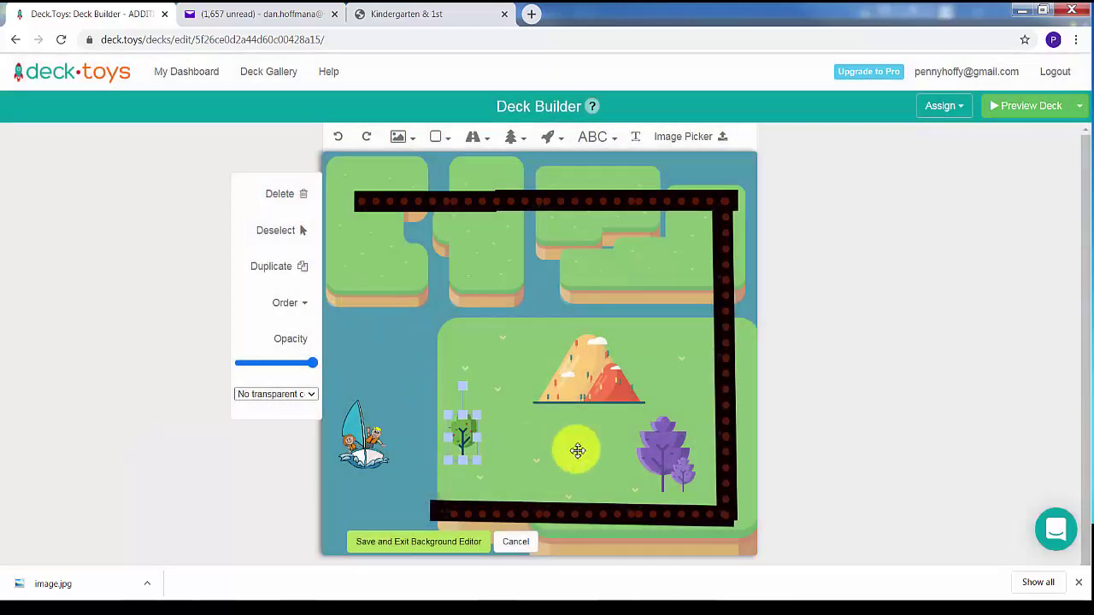
{"action": "left_click_drag", "start_coordinate": [696, 282], "coordinate": [402, 354]}
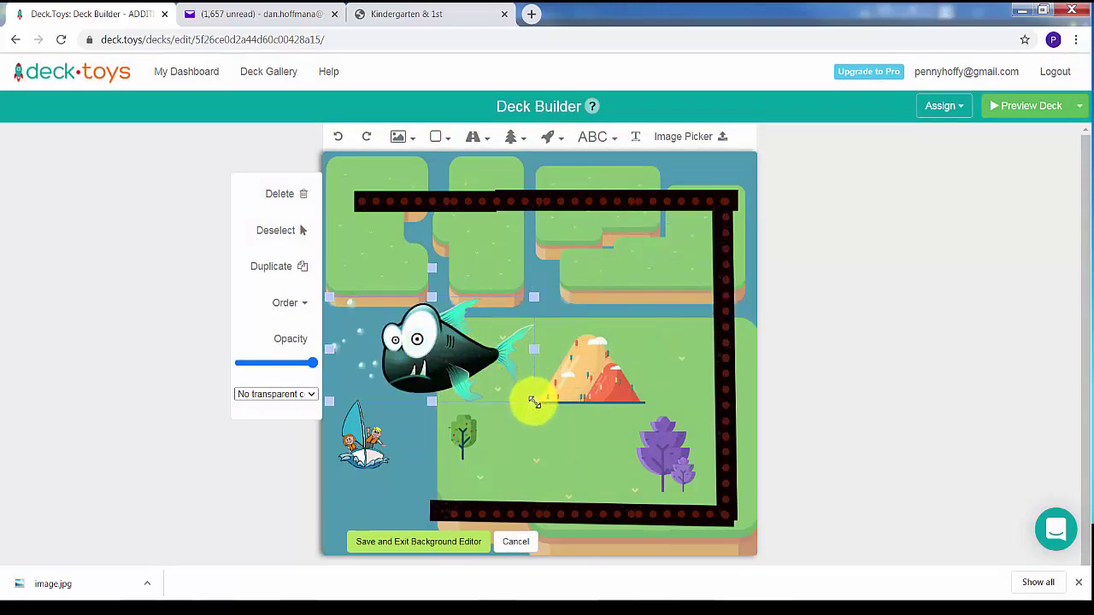
{"action": "left_click_drag", "start_coordinate": [534, 402], "coordinate": [393, 366]}
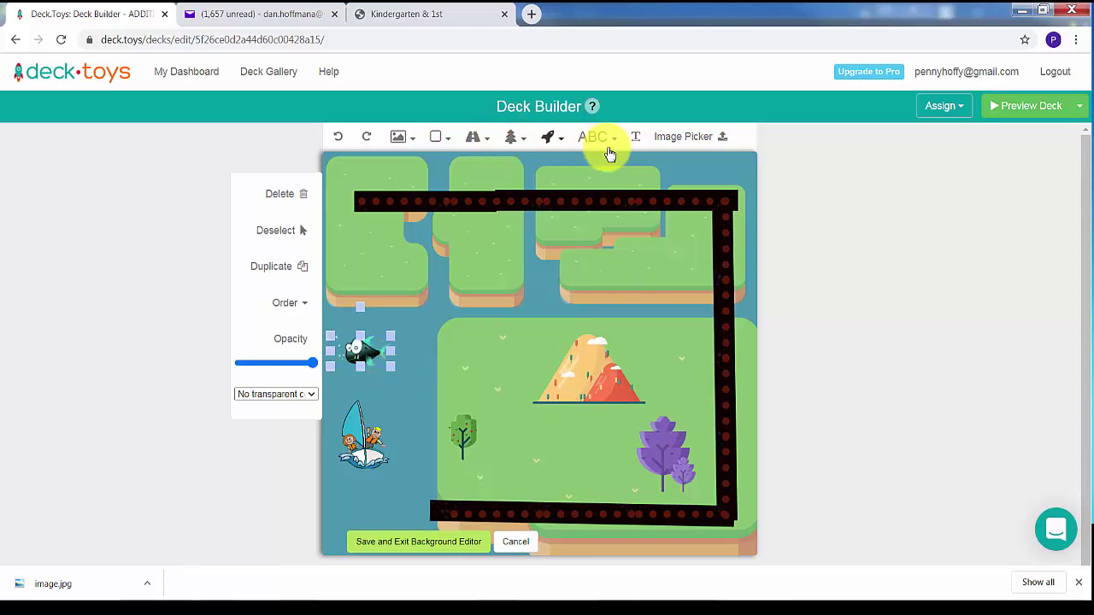
Add the seated fisherman from a MAN FISHING image search, shrunk and placed at the upper-left corner of the large land mass.
{"action": "left_click", "coordinate": [676, 142]}
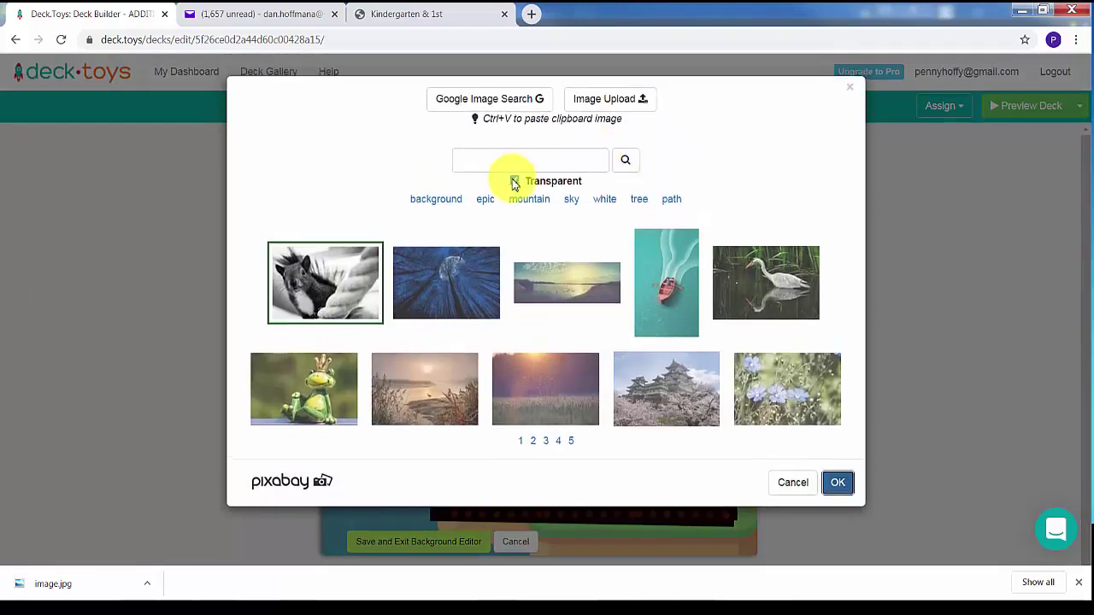
{"action": "left_click", "coordinate": [498, 164]}
{"action": "type", "text": "MAN FISHING"}
{"action": "key", "text": "Return"}
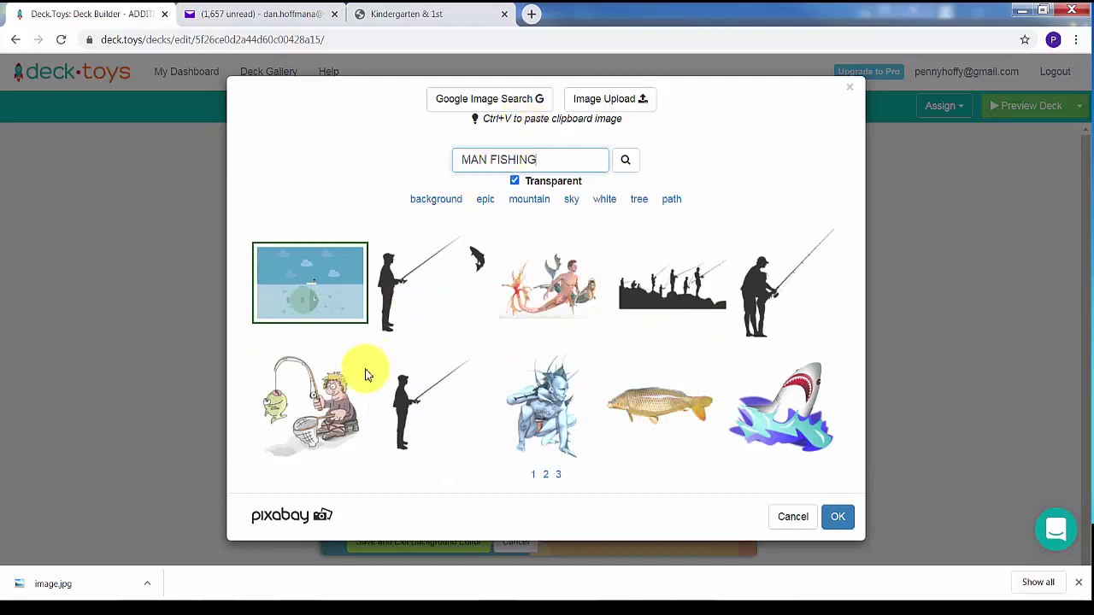
{"action": "double_click", "coordinate": [333, 408]}
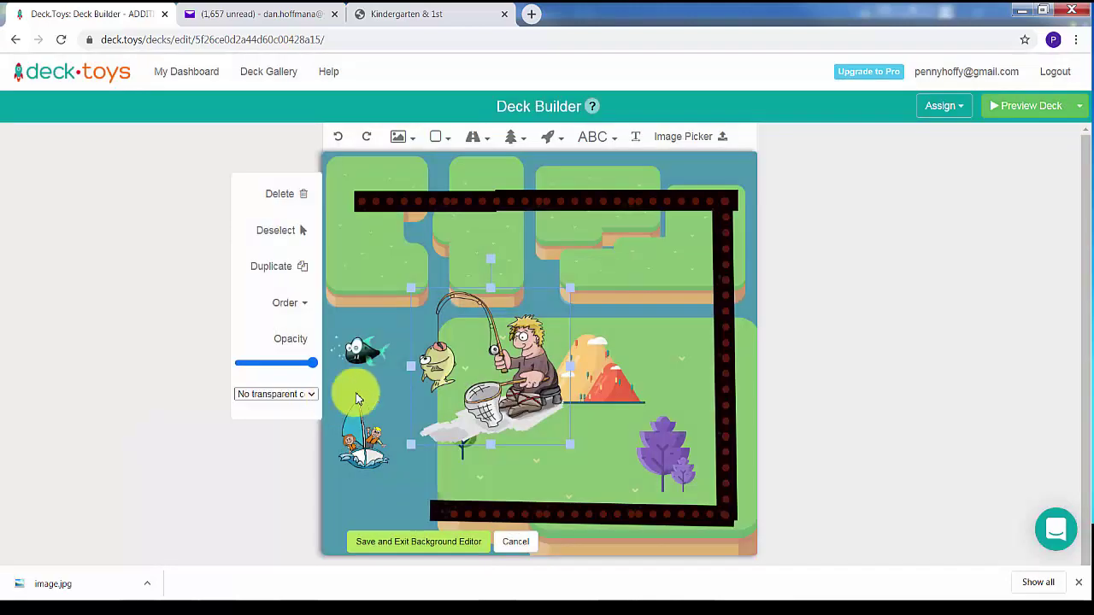
{"action": "left_click_drag", "start_coordinate": [567, 445], "coordinate": [464, 349]}
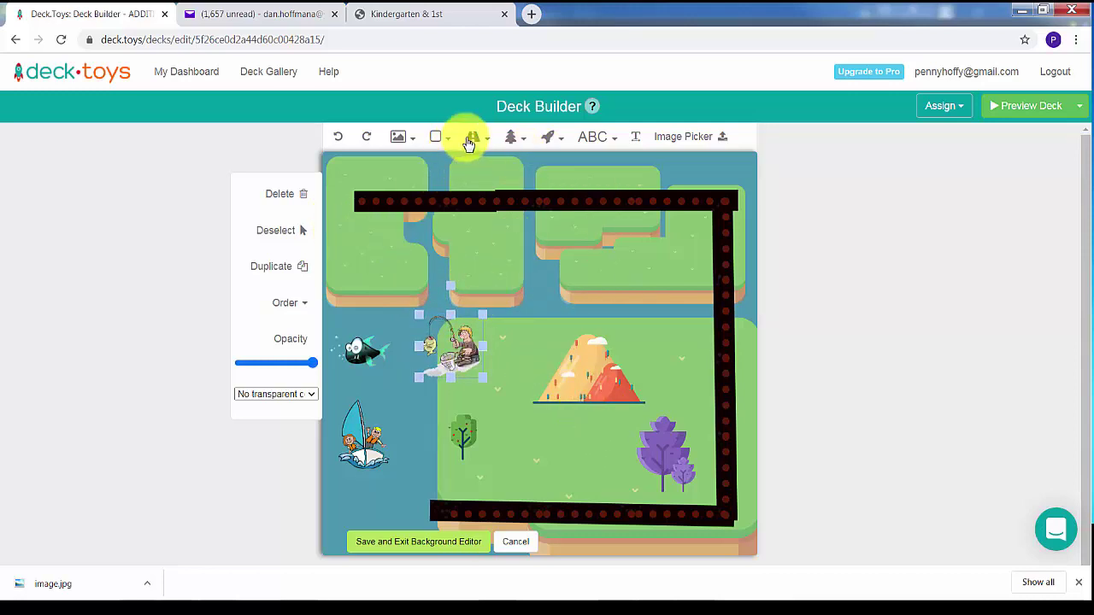
Add a small green tree near the lower-right corner of the first upper land mass.
{"action": "left_click", "coordinate": [515, 139]}
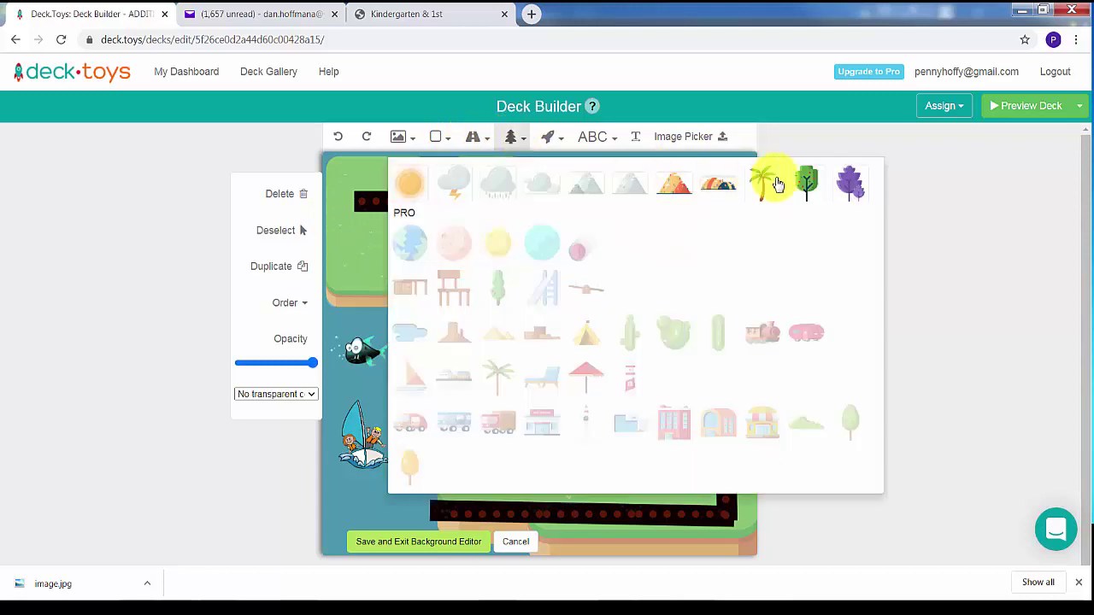
{"action": "left_click", "coordinate": [808, 187]}
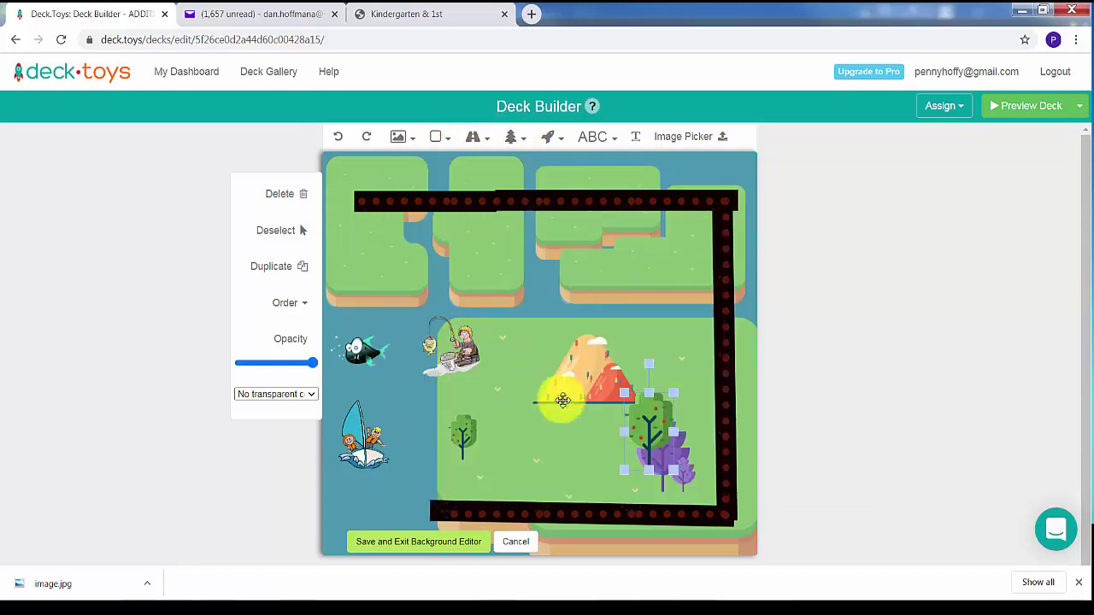
{"action": "left_click_drag", "start_coordinate": [659, 435], "coordinate": [638, 427]}
{"action": "left_click_drag", "start_coordinate": [558, 393], "coordinate": [389, 265]}
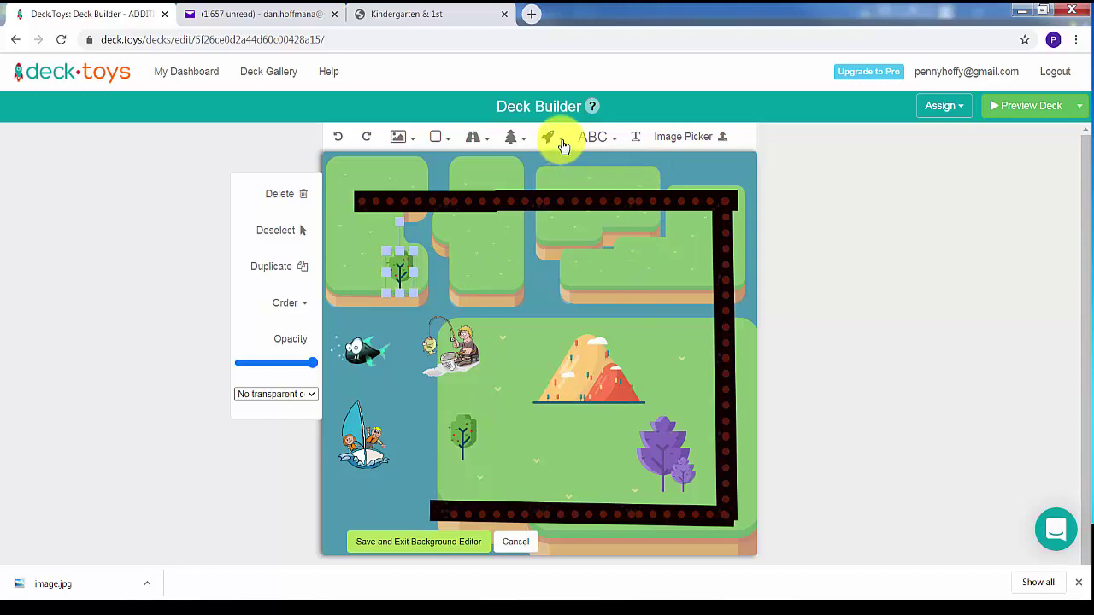
Add another small green tree on the second upper land mass, and save and exit the background editor.
{"action": "left_click", "coordinate": [523, 140]}
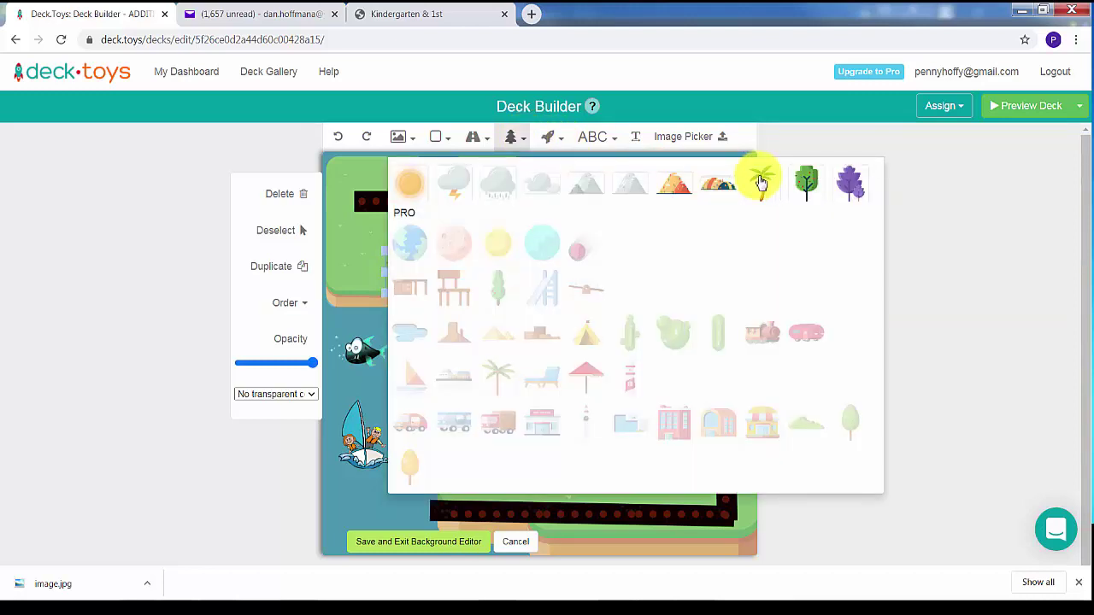
{"action": "left_click", "coordinate": [806, 187]}
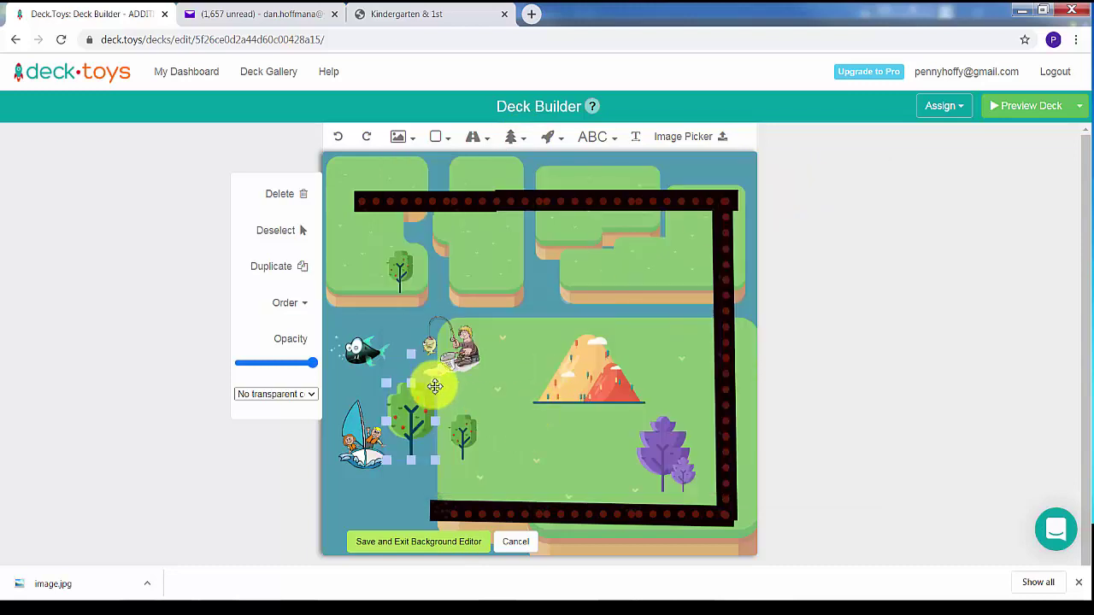
{"action": "left_click_drag", "start_coordinate": [456, 412], "coordinate": [497, 270]}
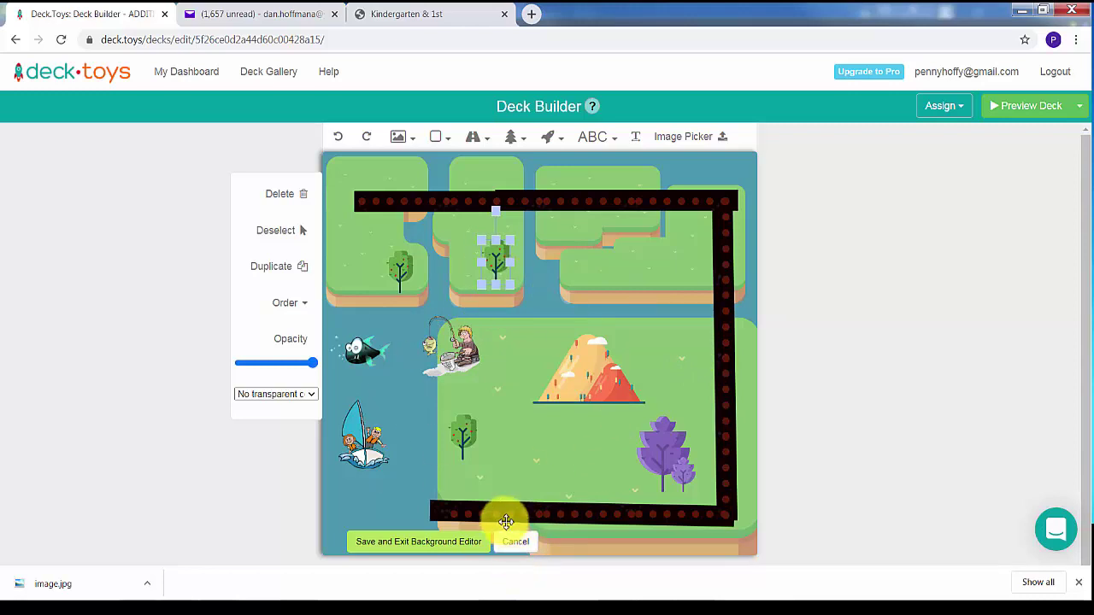
{"action": "left_click", "coordinate": [434, 546]}
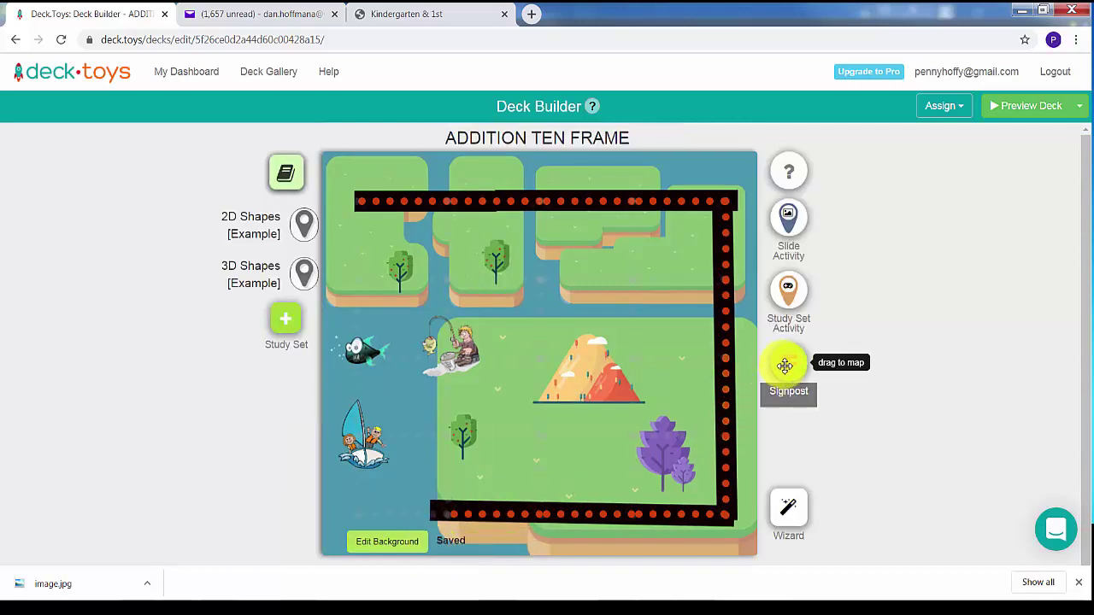
Place a black signpost titled "start" at the beginning of the upper path.
{"action": "left_click_drag", "start_coordinate": [784, 365], "coordinate": [357, 188]}
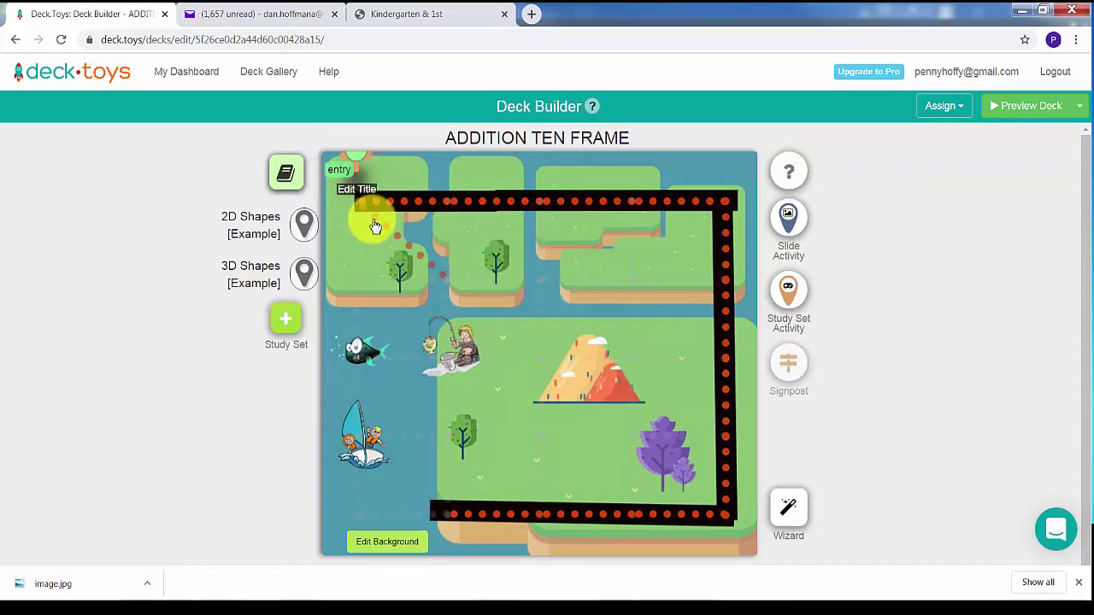
{"action": "left_click", "coordinate": [367, 210]}
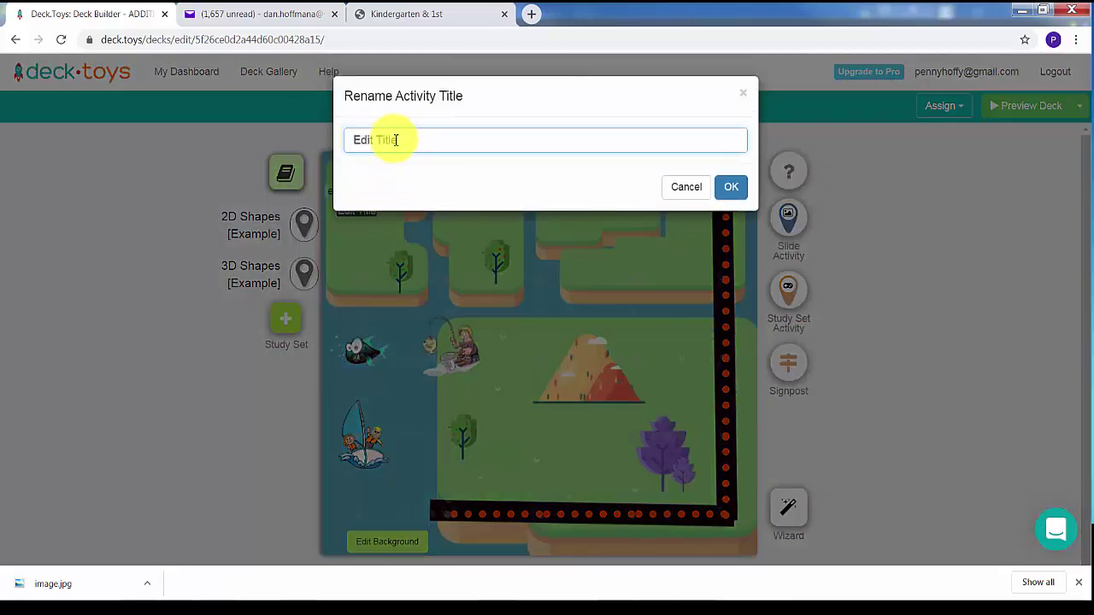
{"action": "left_click_drag", "start_coordinate": [396, 140], "coordinate": [357, 140]}
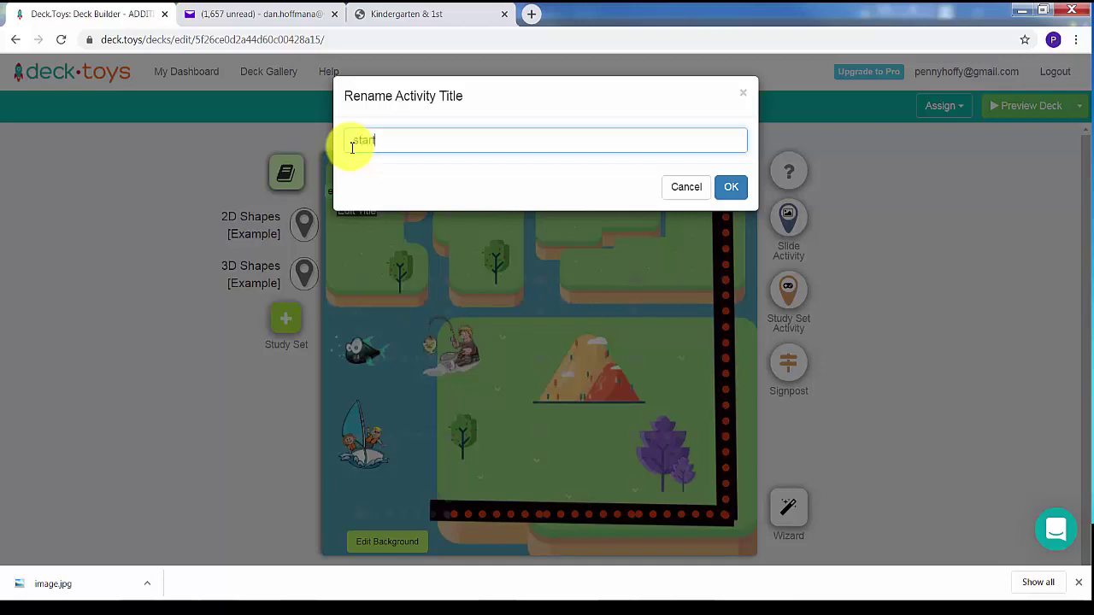
{"action": "type", "text": "start"}
{"action": "left_click", "coordinate": [729, 187]}
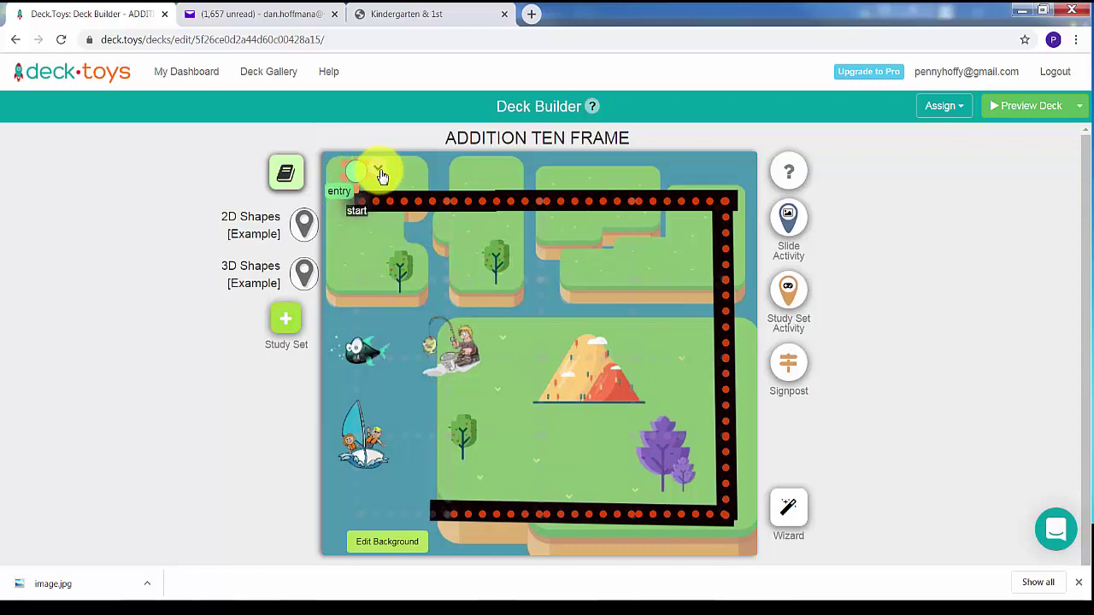
{"action": "left_click", "coordinate": [378, 168]}
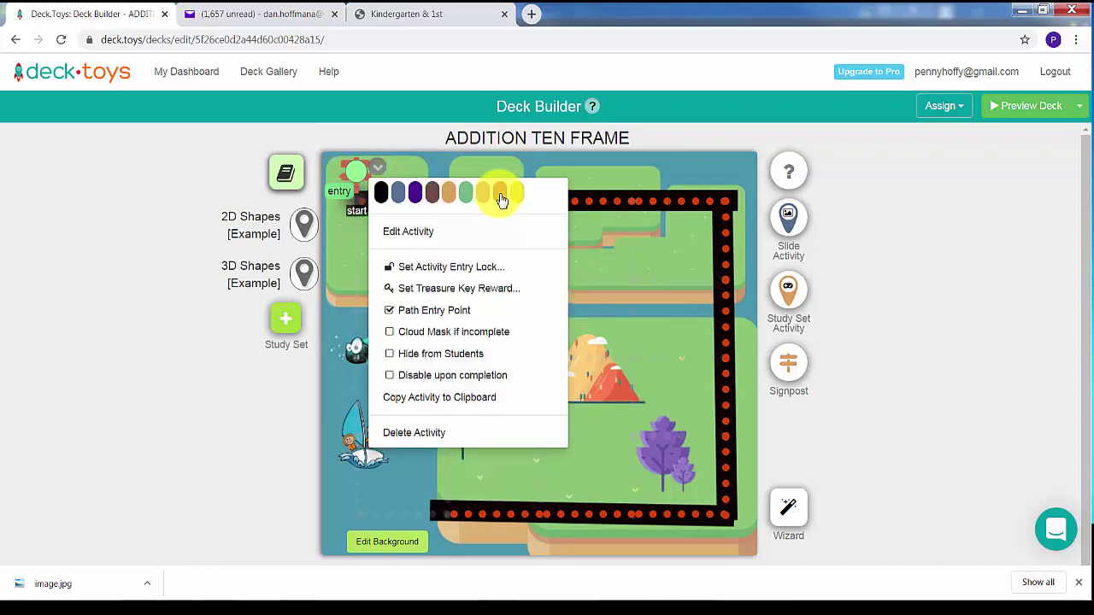
{"action": "left_click", "coordinate": [354, 171]}
Embed the cartoon rabbit GIF with the START sign from a "start" GIF search in the start signpost and save it.
{"action": "double_click", "coordinate": [350, 171]}
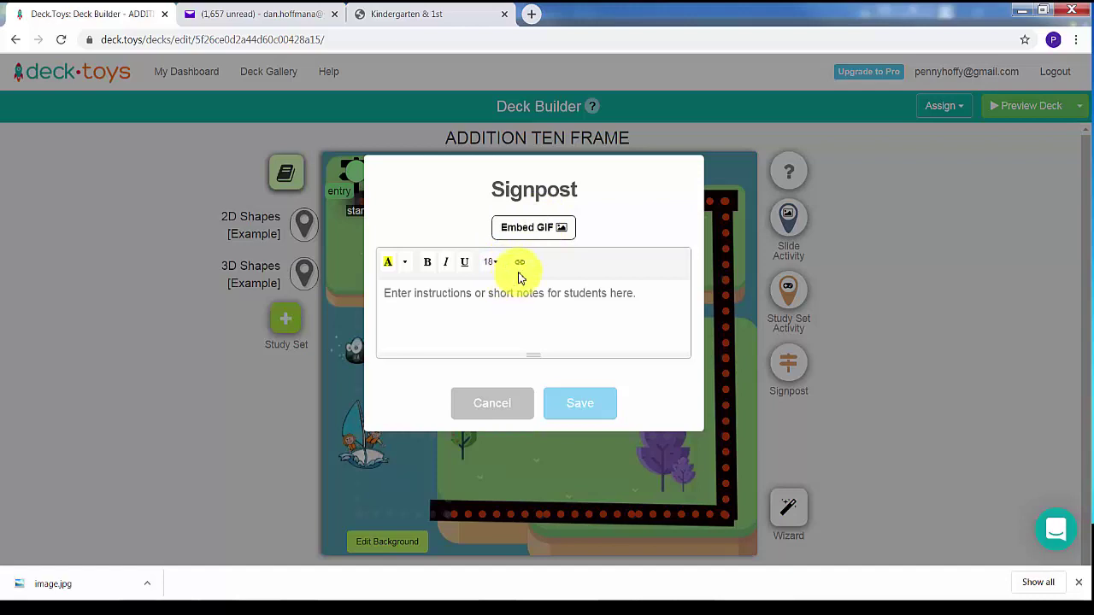
{"action": "left_click", "coordinate": [563, 229]}
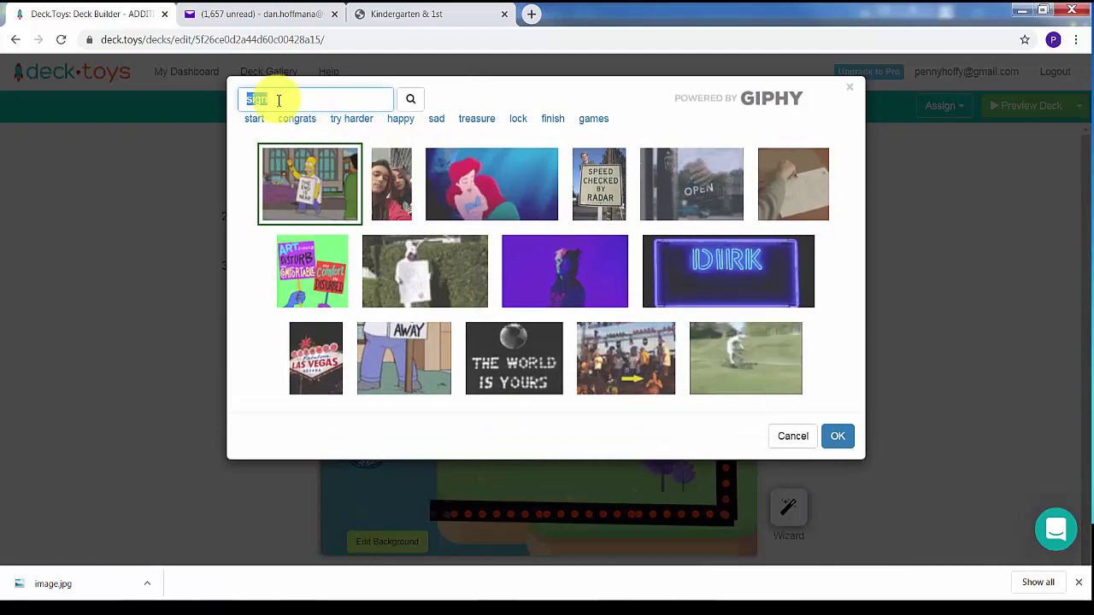
{"action": "key", "text": "BackSpace"}
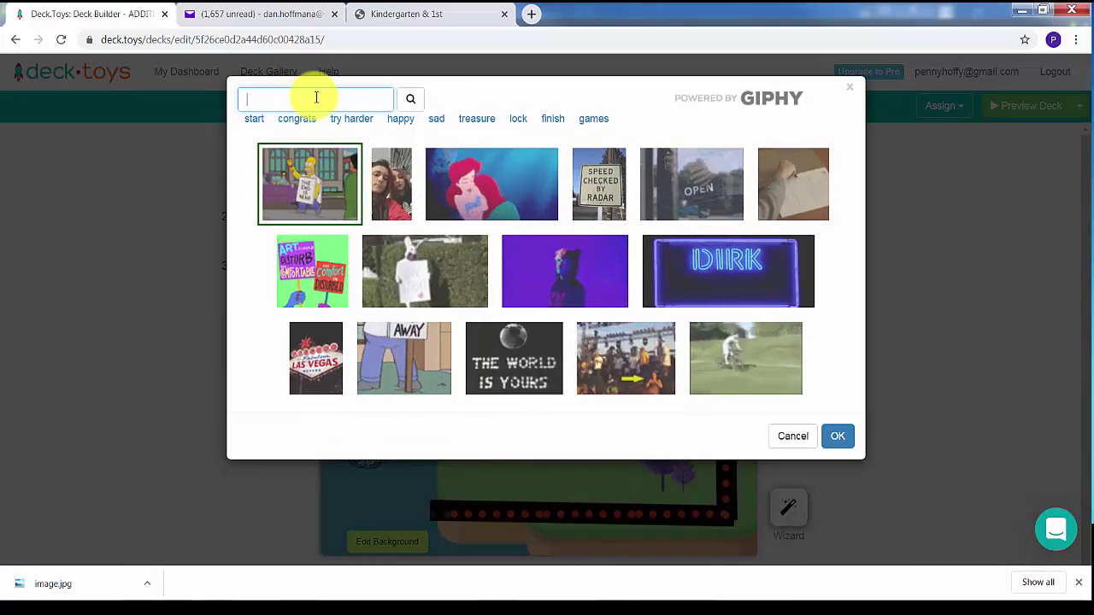
{"action": "type", "text": "st"}
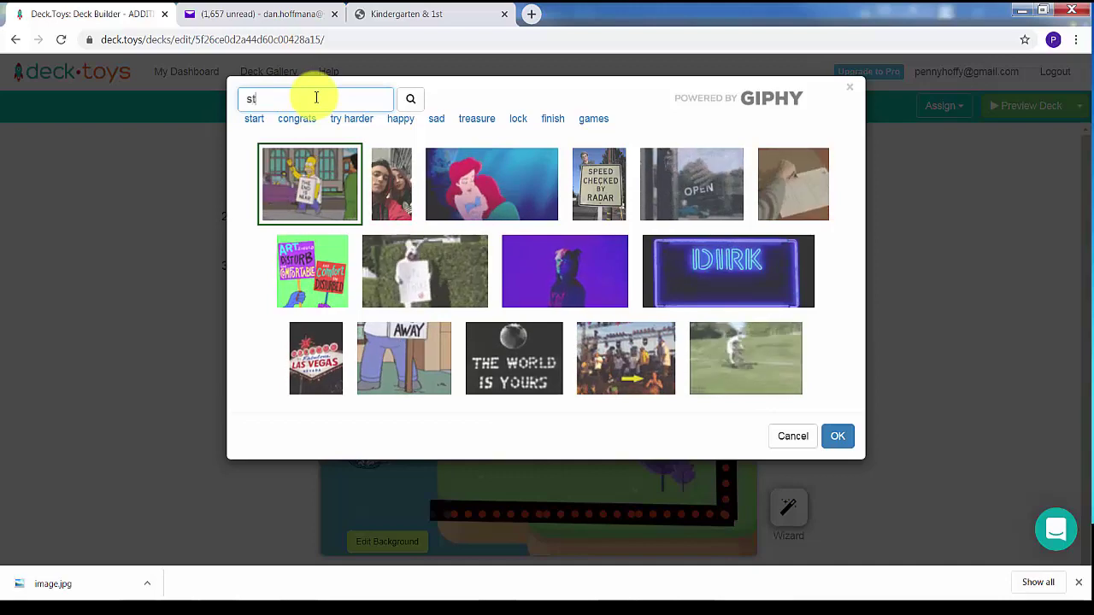
{"action": "type", "text": "art"}
{"action": "key", "text": "Return"}
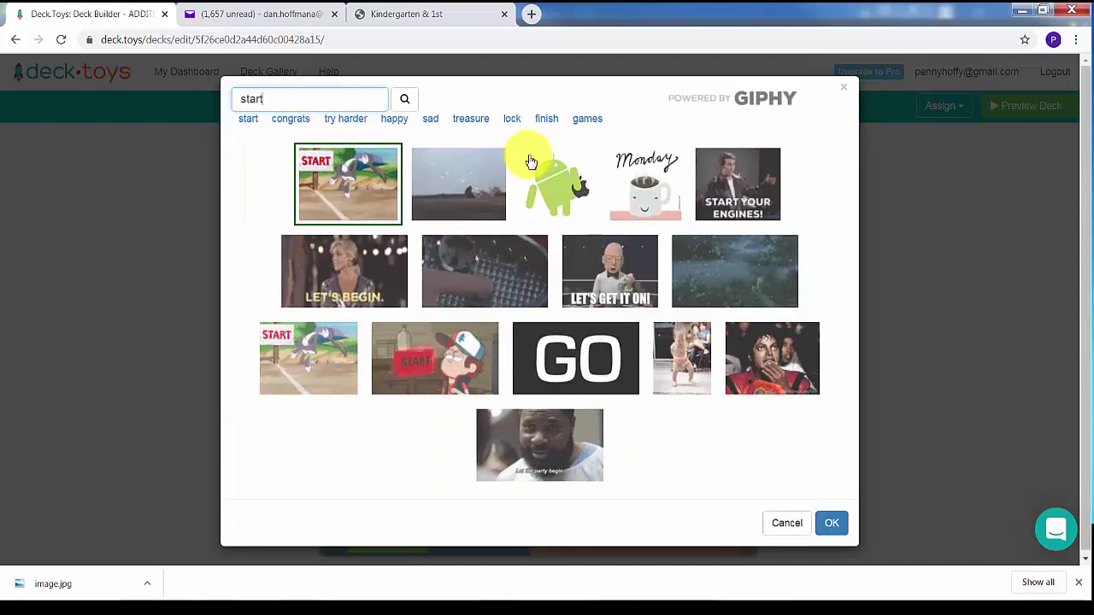
{"action": "double_click", "coordinate": [369, 204]}
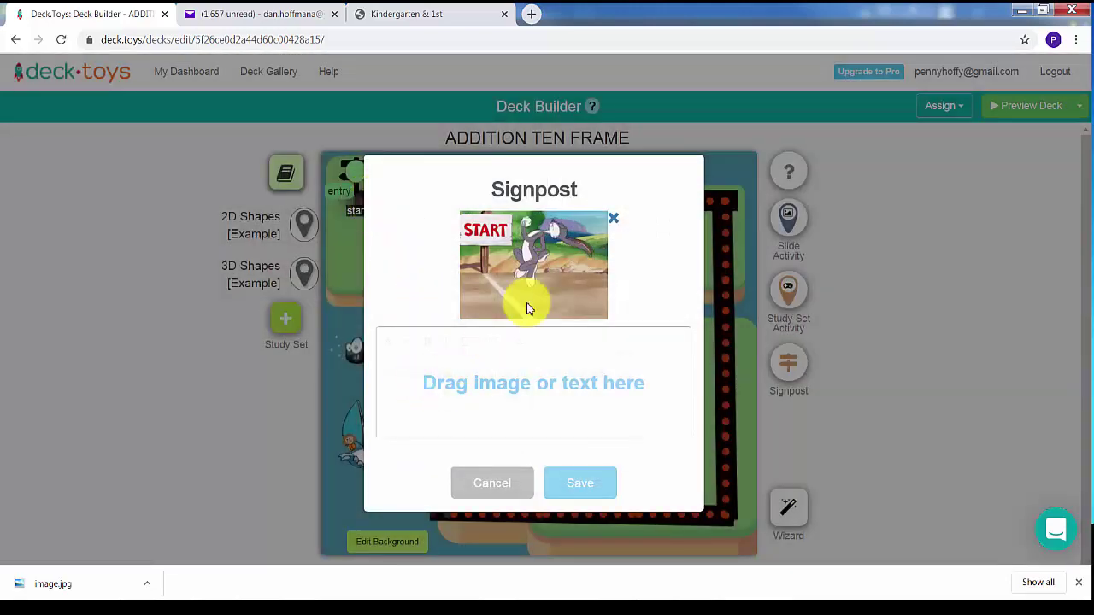
{"action": "left_click", "coordinate": [568, 484]}
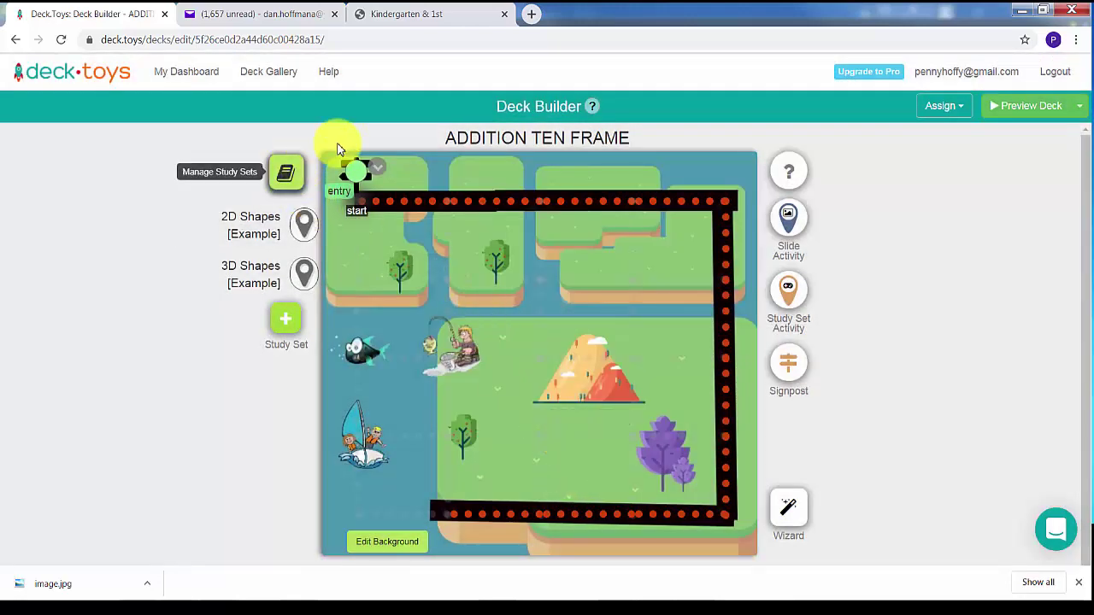
Add the text "students start your lessons here" to the start signpost and save it.
{"action": "left_click", "coordinate": [348, 207]}
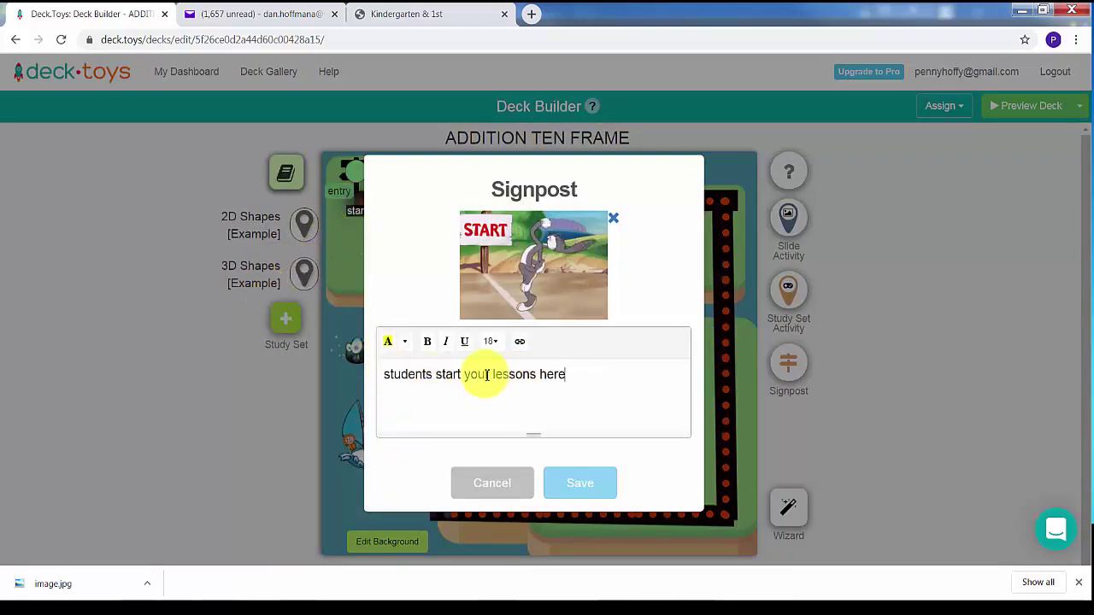
{"action": "left_click", "coordinate": [579, 484]}
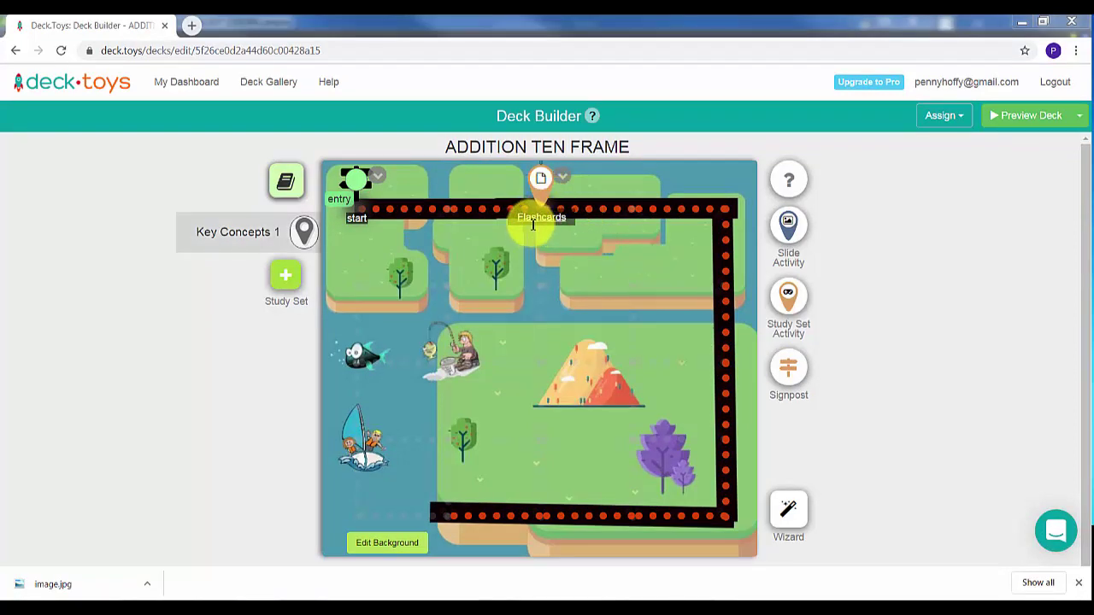
Open the Flashcards activity on the upper path and show its study set editor.
{"action": "left_click", "coordinate": [542, 182]}
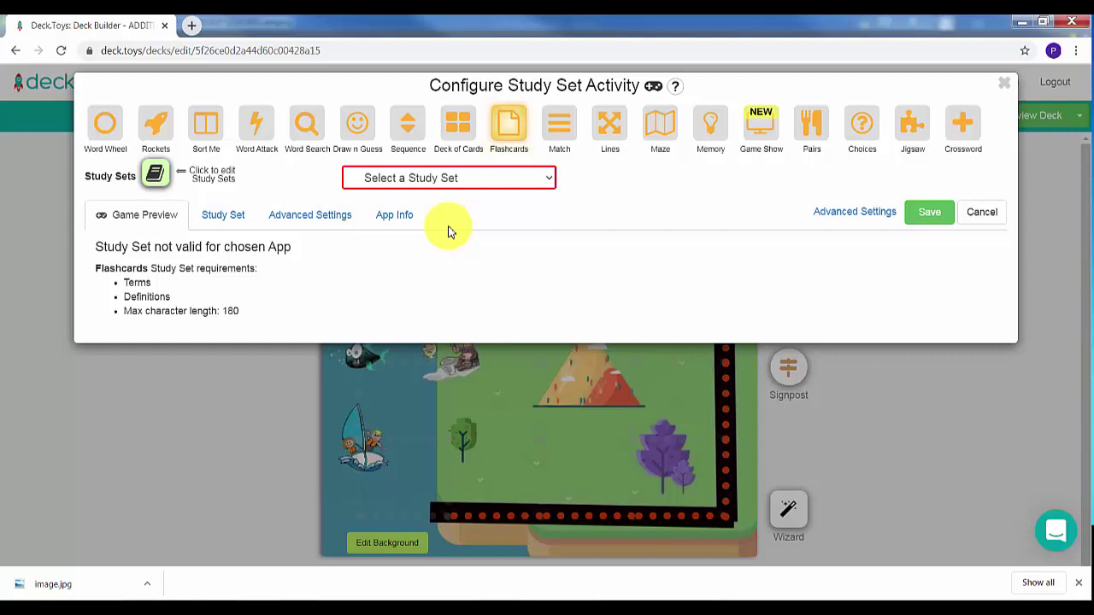
{"action": "left_click", "coordinate": [157, 175]}
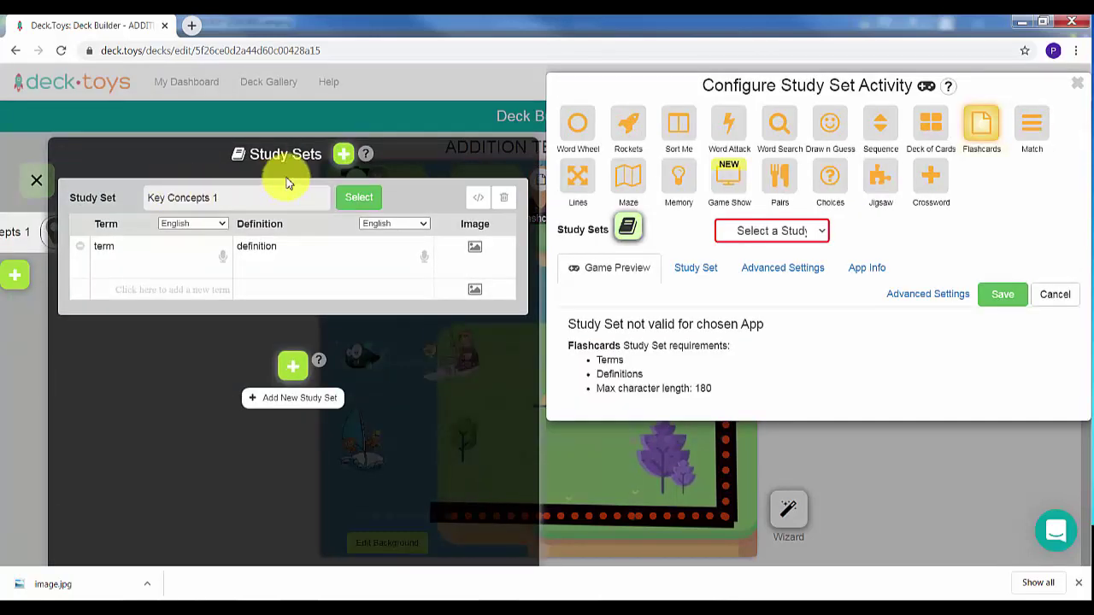
{"action": "left_click", "coordinate": [342, 157]}
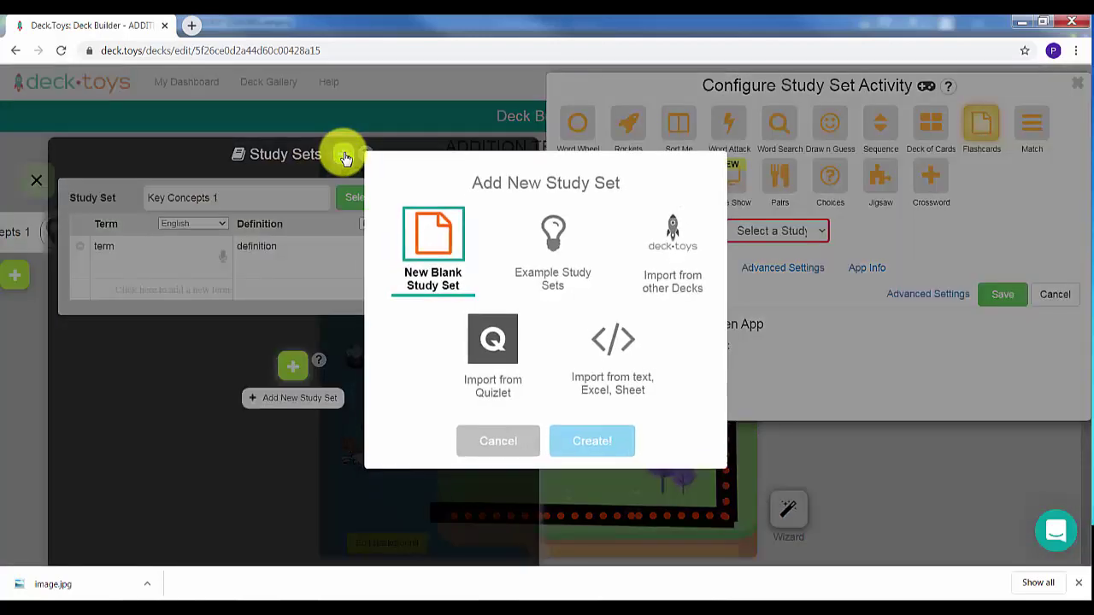
{"action": "left_click", "coordinate": [433, 248]}
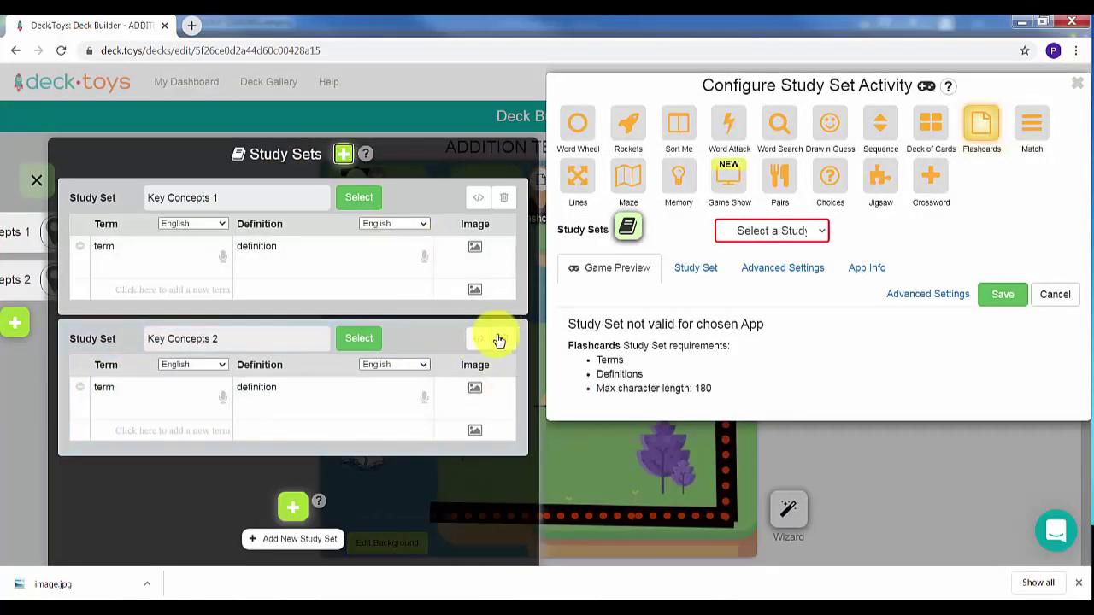
{"action": "left_click", "coordinate": [504, 344]}
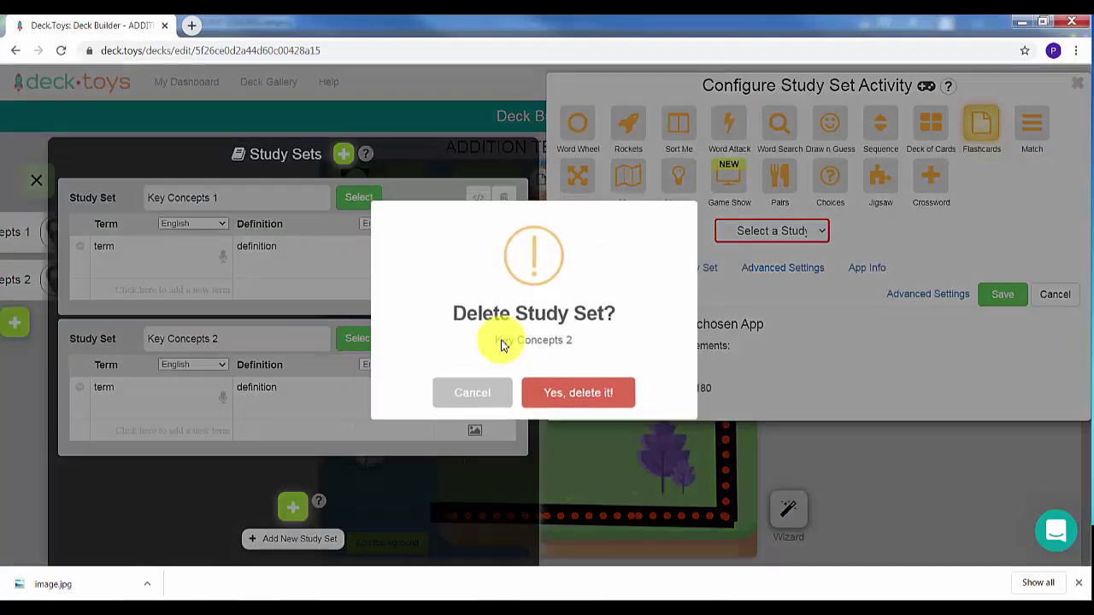
{"action": "left_click", "coordinate": [558, 397]}
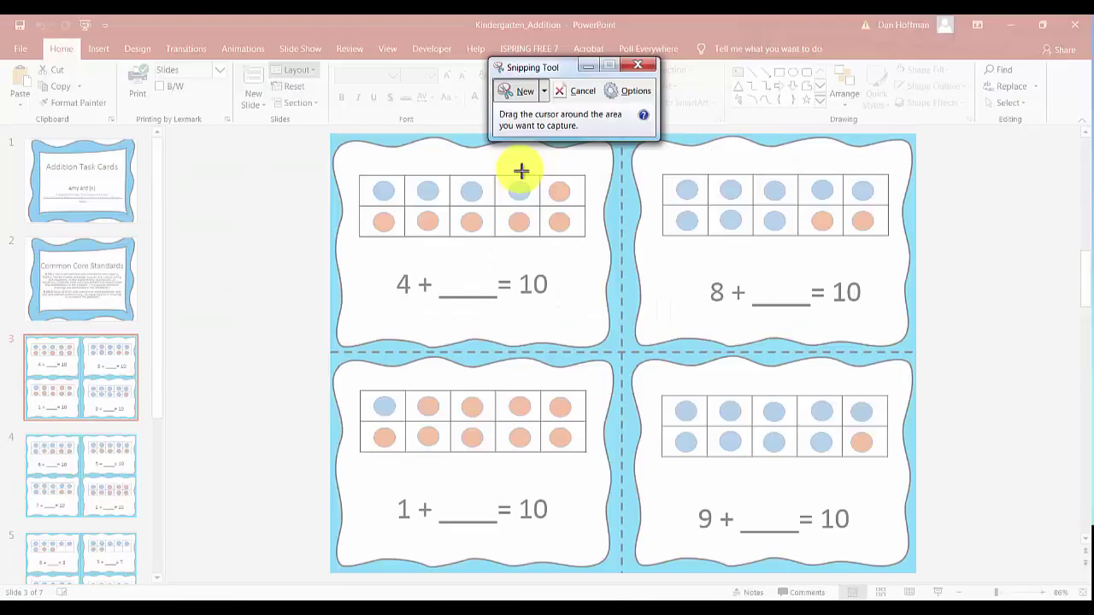
Restart the Snipping Tool over the Kindergarten_Addition slide in PowerPoint and capture the 4 + ___ = 10 ten-frame card.
{"action": "key", "text": "Escape"}
{"action": "left_click", "coordinate": [643, 66]}
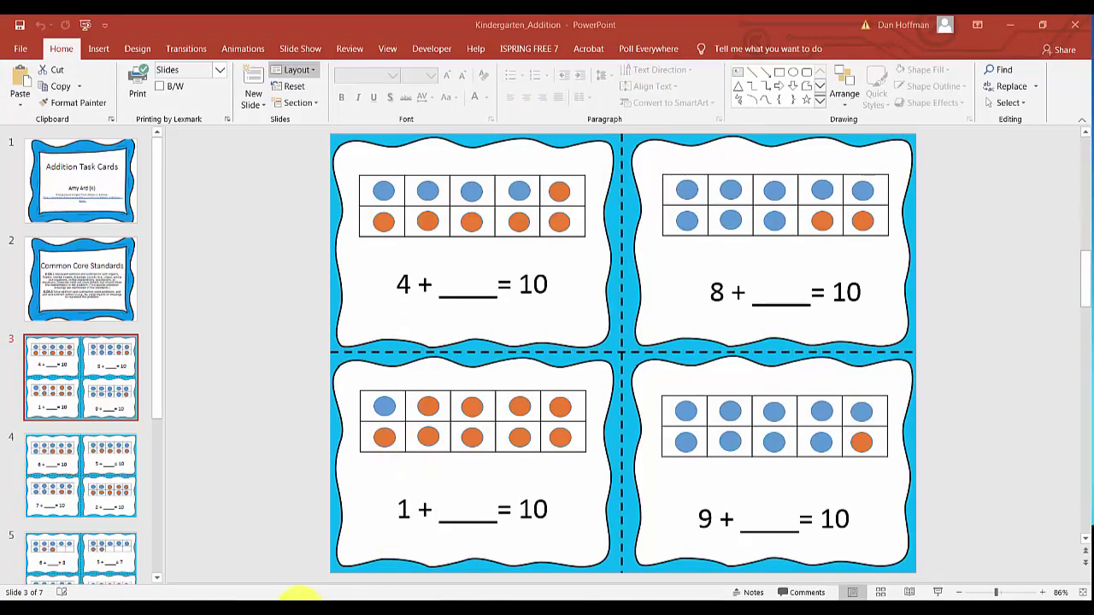
{"action": "left_click", "coordinate": [299, 597]}
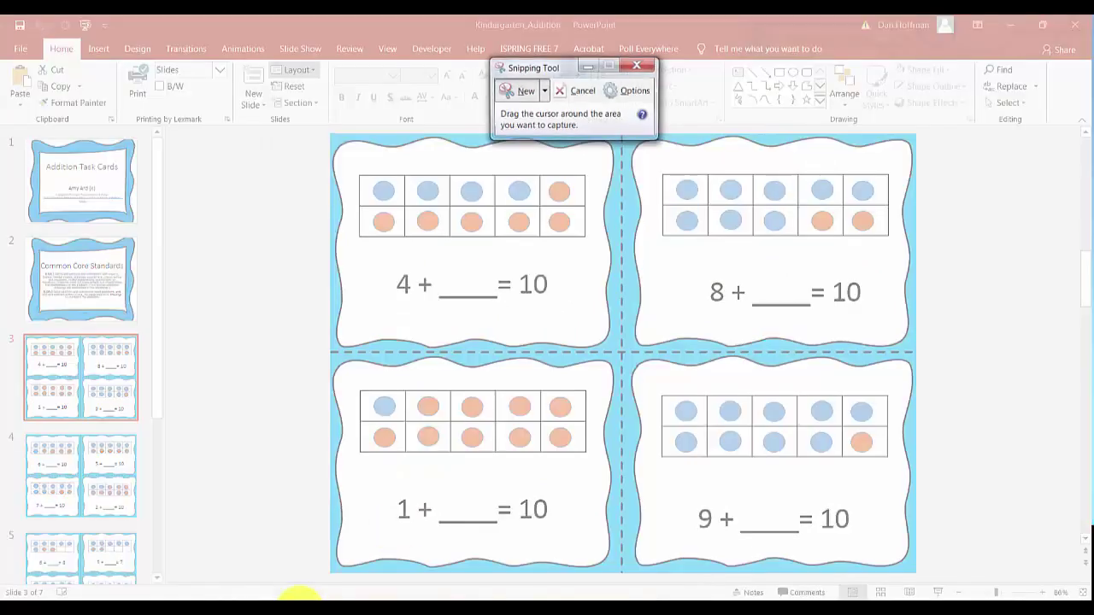
{"action": "left_click_drag", "start_coordinate": [354, 162], "coordinate": [596, 320]}
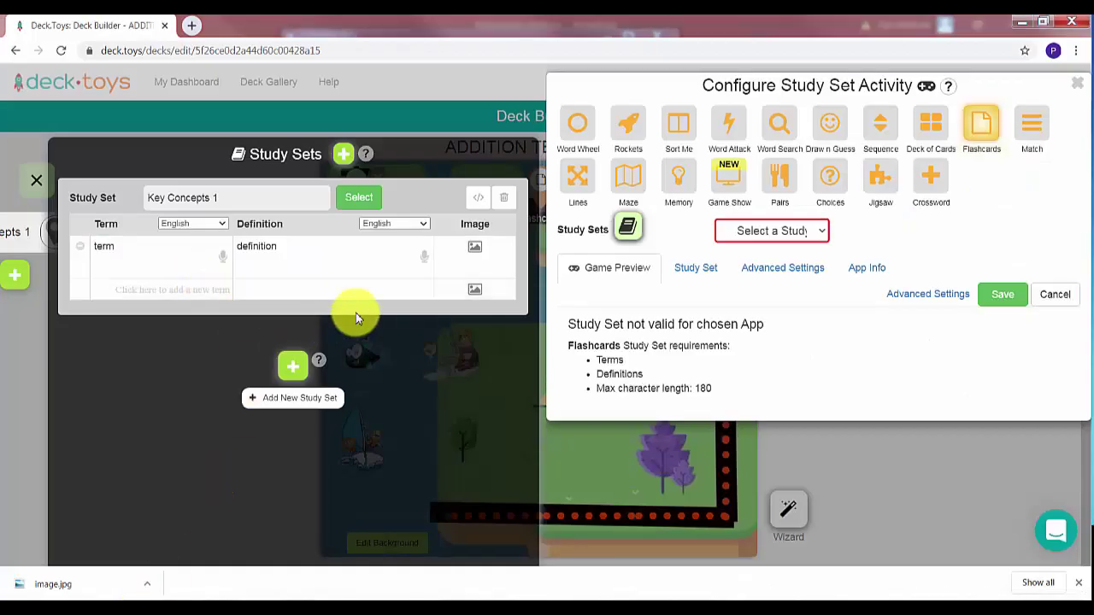
Add the captured card image with the term "4 + ? = 10" to Key Concepts 1 and flip its flashcard preview.
{"action": "left_click", "coordinate": [475, 251]}
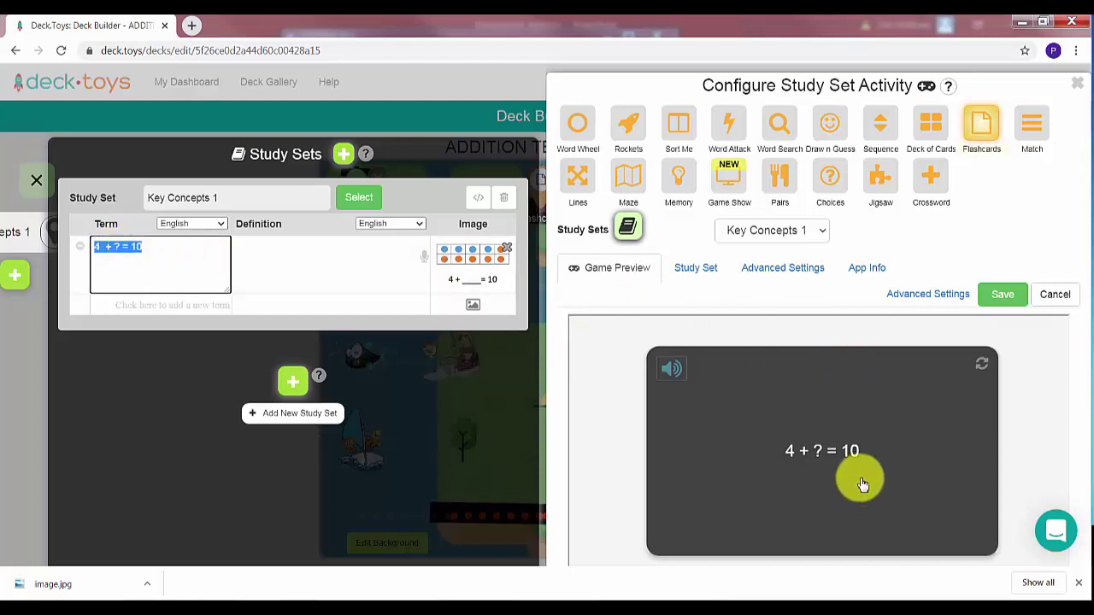
{"action": "left_click", "coordinate": [985, 369]}
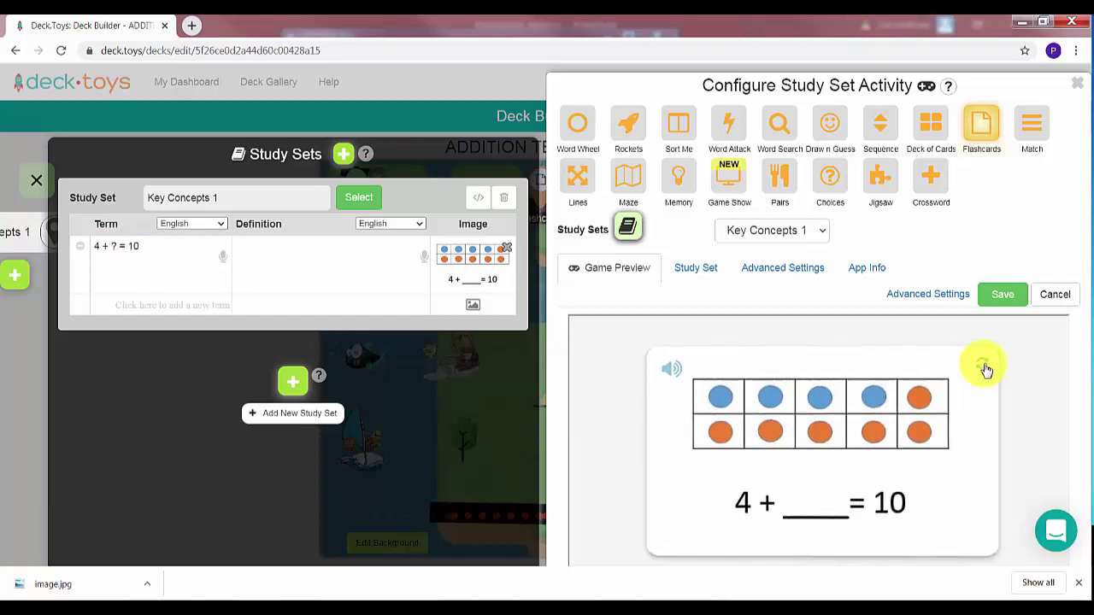
{"action": "left_click", "coordinate": [985, 370]}
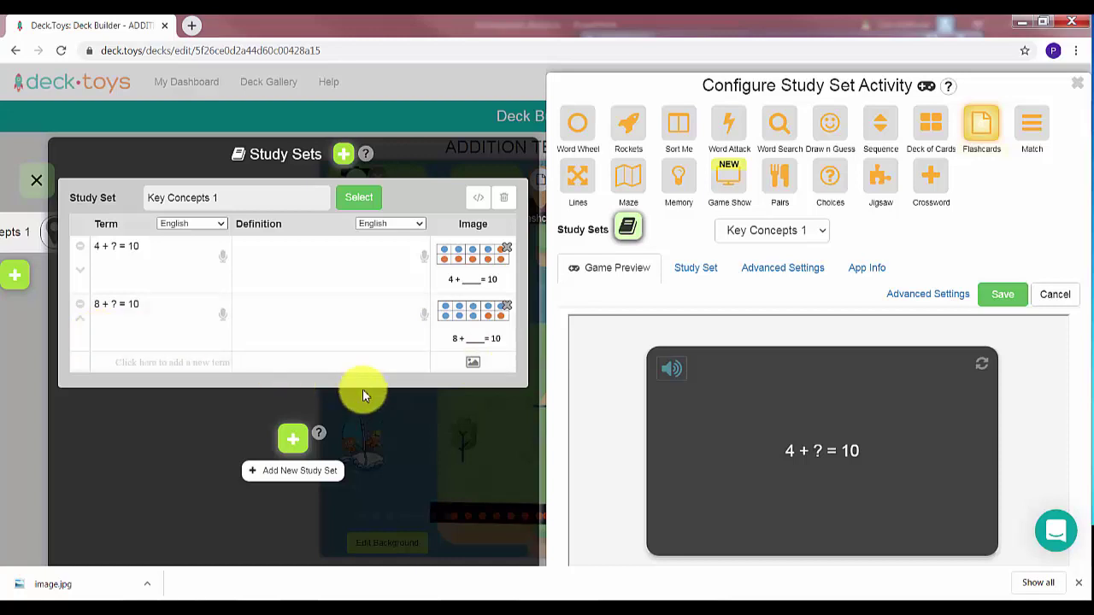
Review the ten-frame terms and images in Key Concepts 1, close the study set editor, and save the Flashcards activity.
{"action": "key", "text": "ctrl+plus"}
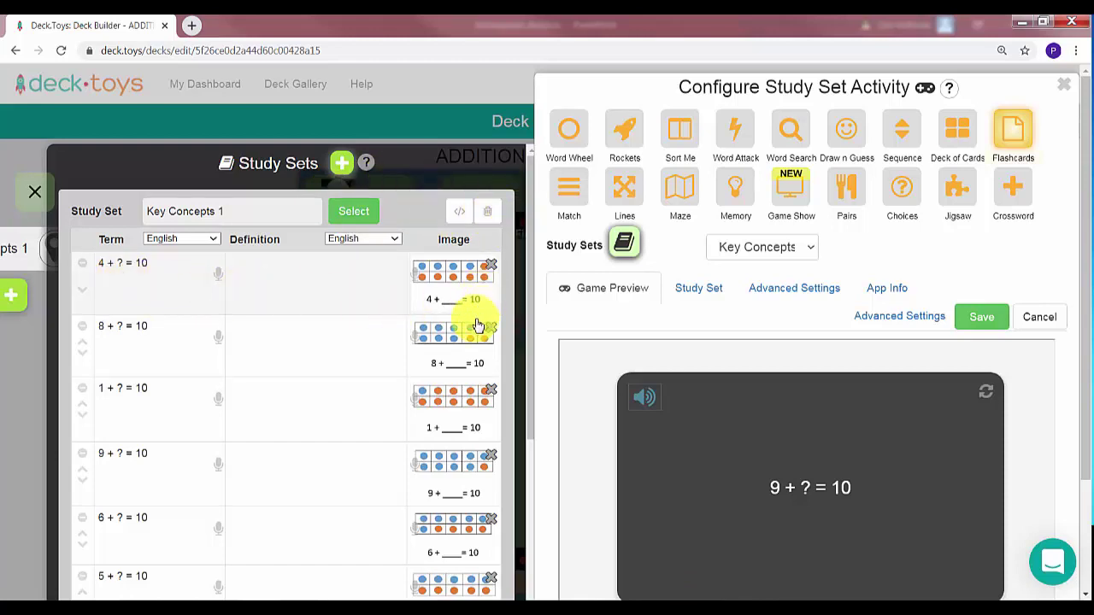
{"action": "scroll", "coordinate": [469, 428], "scroll_direction": "down", "scroll_amount": 5}
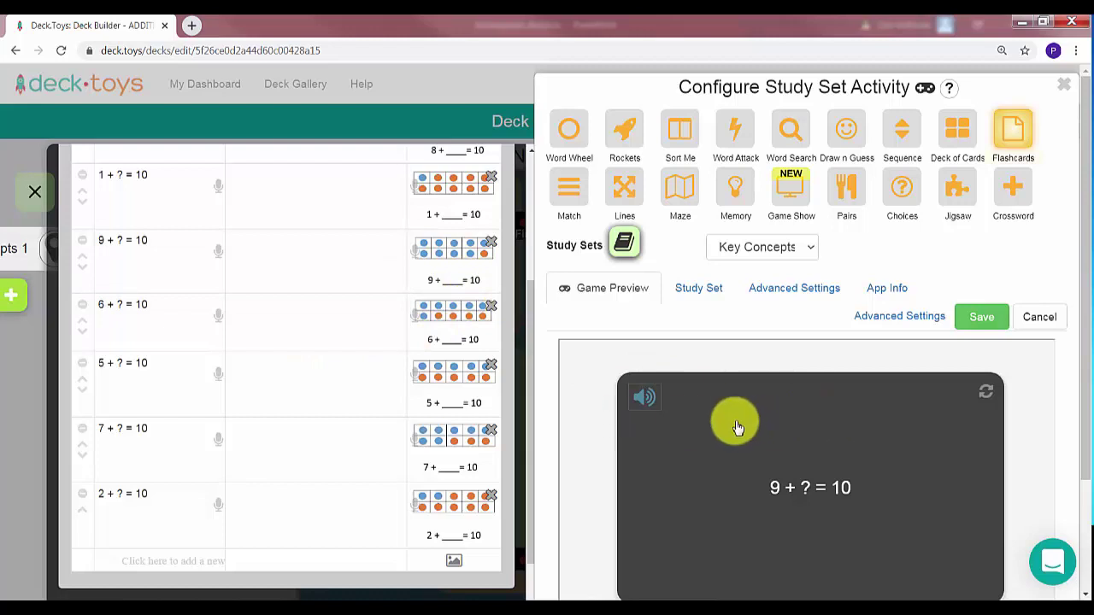
{"action": "left_click", "coordinate": [35, 194]}
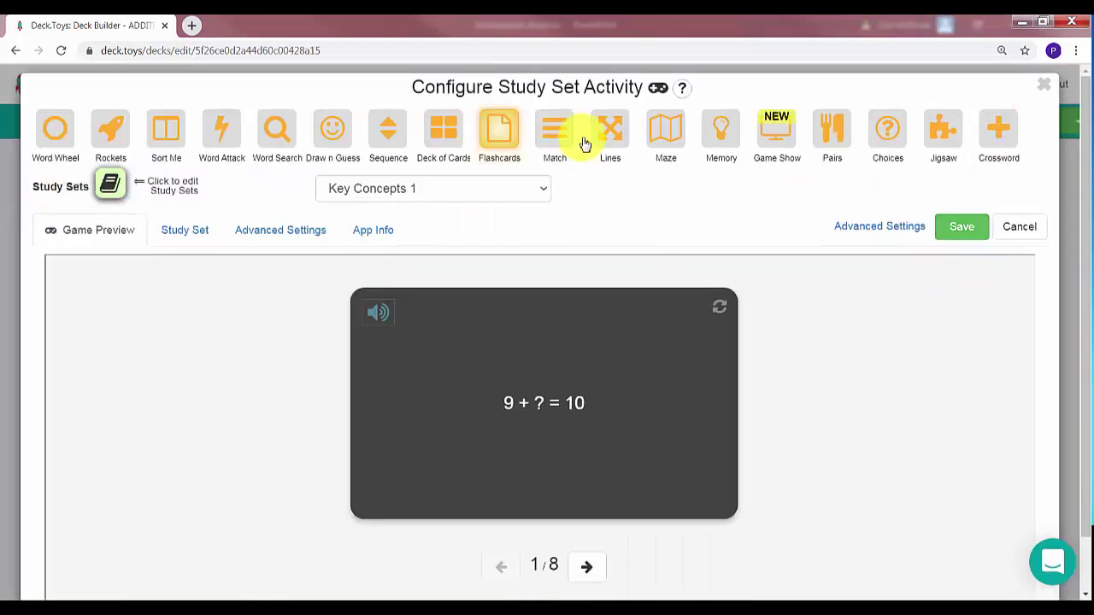
{"action": "left_click", "coordinate": [955, 230]}
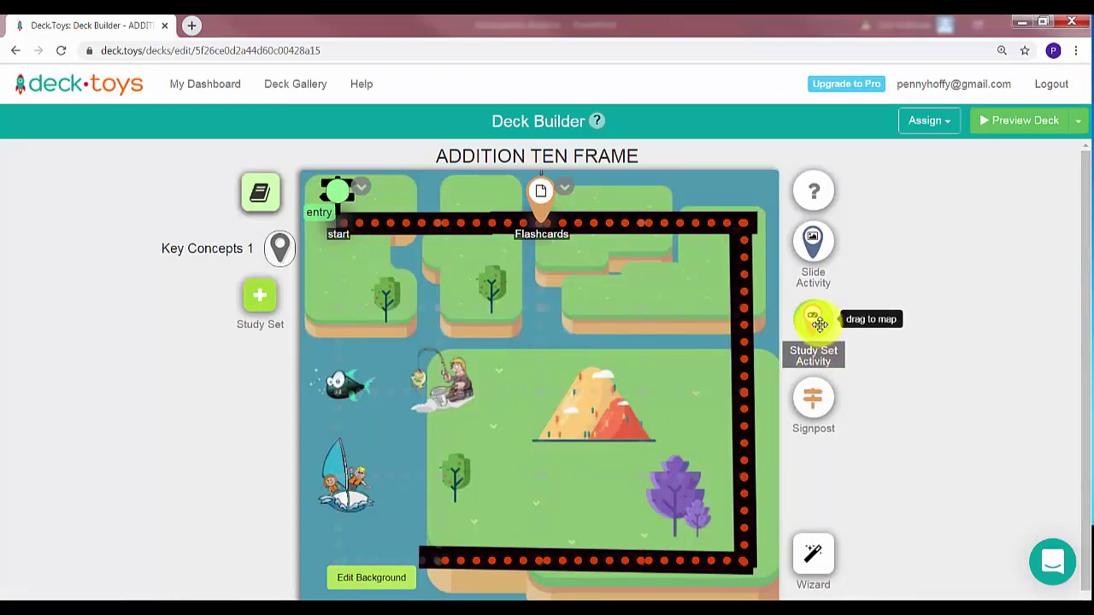
Place a Choices study set activity at the path's upper-right corner and open its configuration with Key Concepts 1.
{"action": "mouse_move", "coordinate": [818, 323]}
{"action": "left_mouse_down"}
{"action": "mouse_move", "coordinate": [746, 245]}
{"action": "mouse_move", "coordinate": [745, 211]}
{"action": "left_mouse_up"}
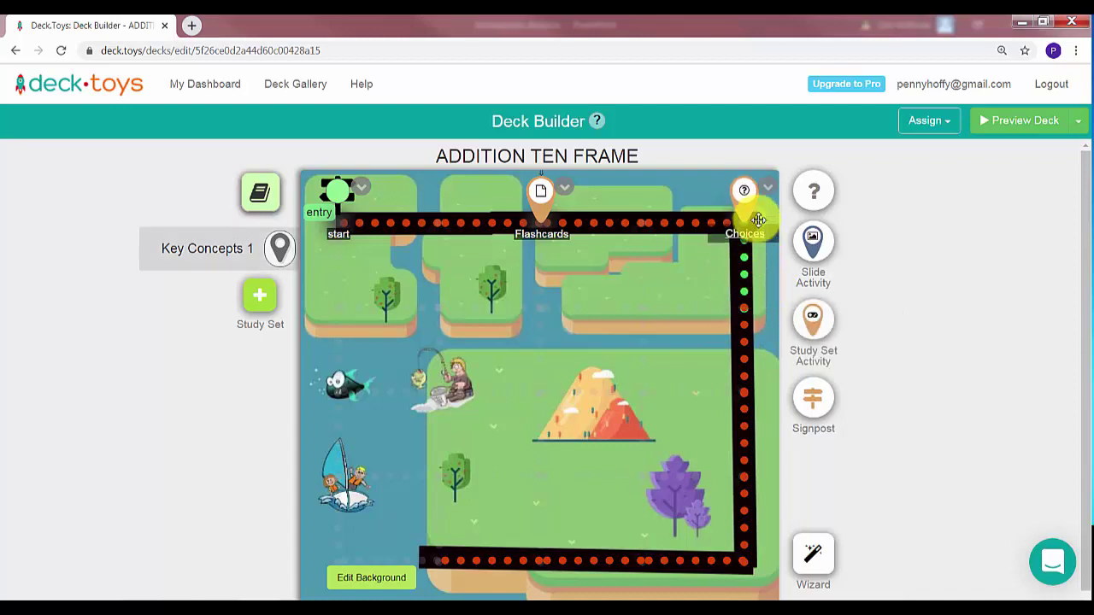
{"action": "left_click", "coordinate": [744, 198]}
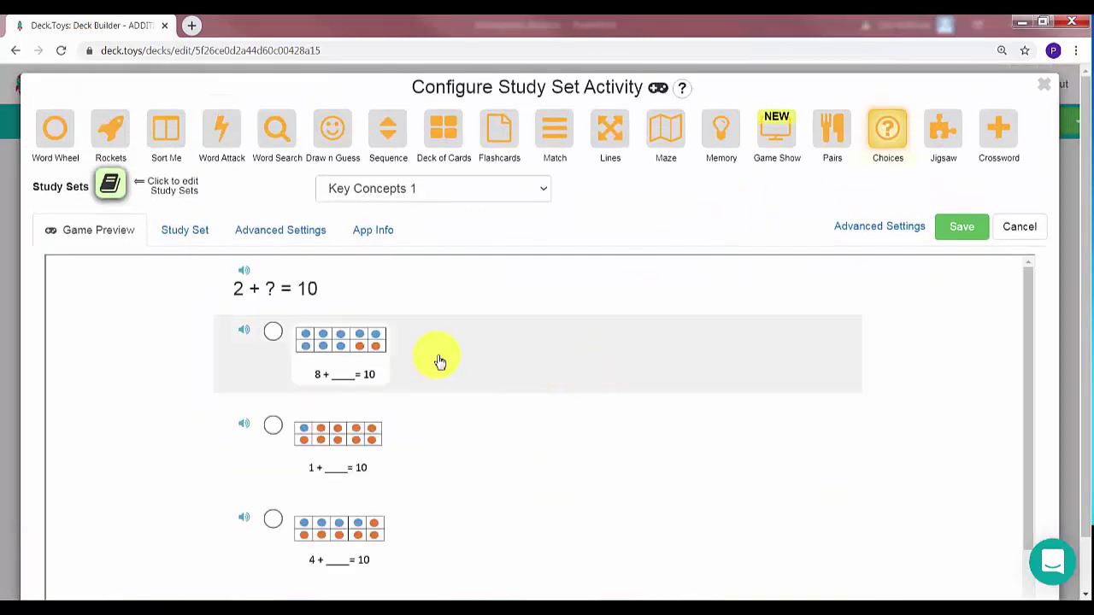
Answer the 2 + ? = 10 preview question with its matching ten frame, advance to the next question, and save the Choices activity.
{"action": "scroll", "coordinate": [557, 398], "scroll_direction": "down", "scroll_amount": 1}
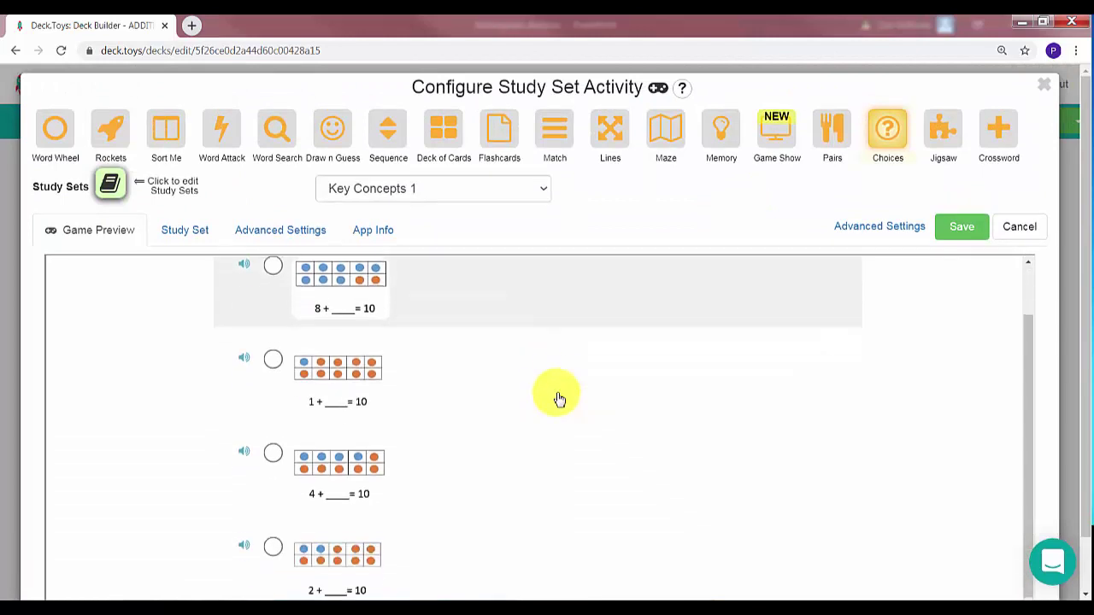
{"action": "scroll", "coordinate": [556, 391], "scroll_direction": "up", "scroll_amount": 1}
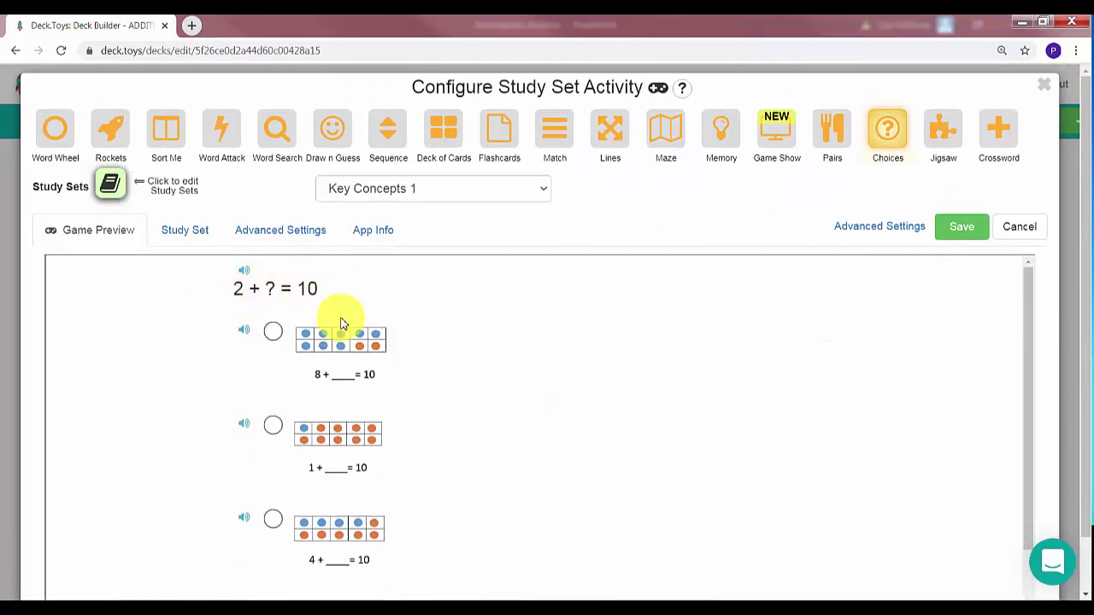
{"action": "scroll", "coordinate": [411, 406], "scroll_direction": "down", "scroll_amount": 1}
{"action": "scroll", "coordinate": [420, 416], "scroll_direction": "down", "scroll_amount": 3}
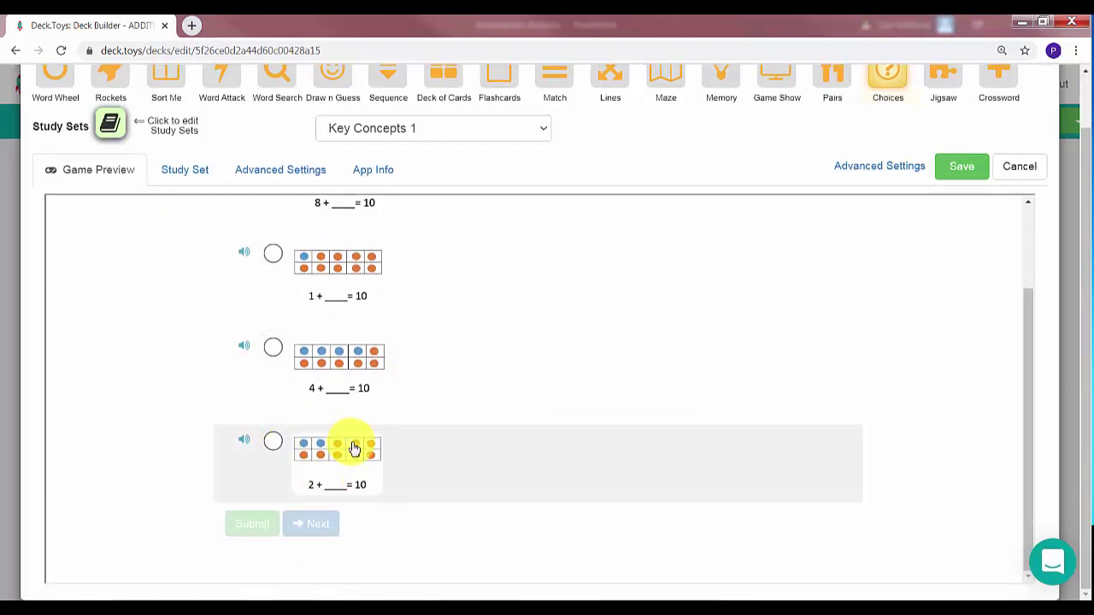
{"action": "scroll", "coordinate": [324, 474], "scroll_direction": "up", "scroll_amount": 2}
{"action": "scroll", "coordinate": [294, 508], "scroll_direction": "down", "scroll_amount": 1}
{"action": "left_click", "coordinate": [274, 484]}
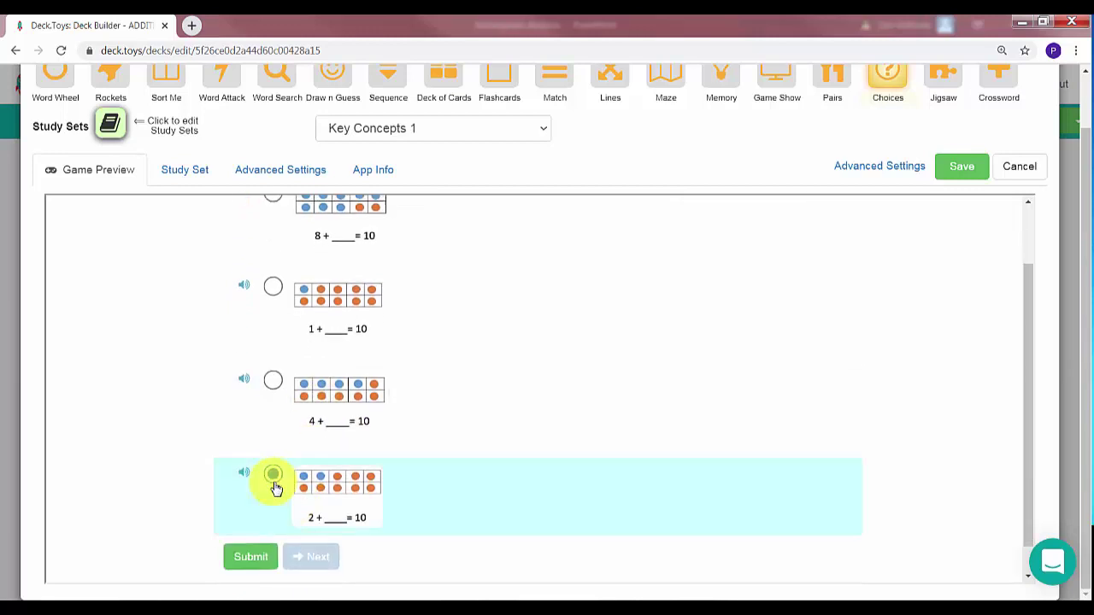
{"action": "scroll", "coordinate": [282, 526], "scroll_direction": "down", "scroll_amount": 1}
{"action": "left_click", "coordinate": [253, 525]}
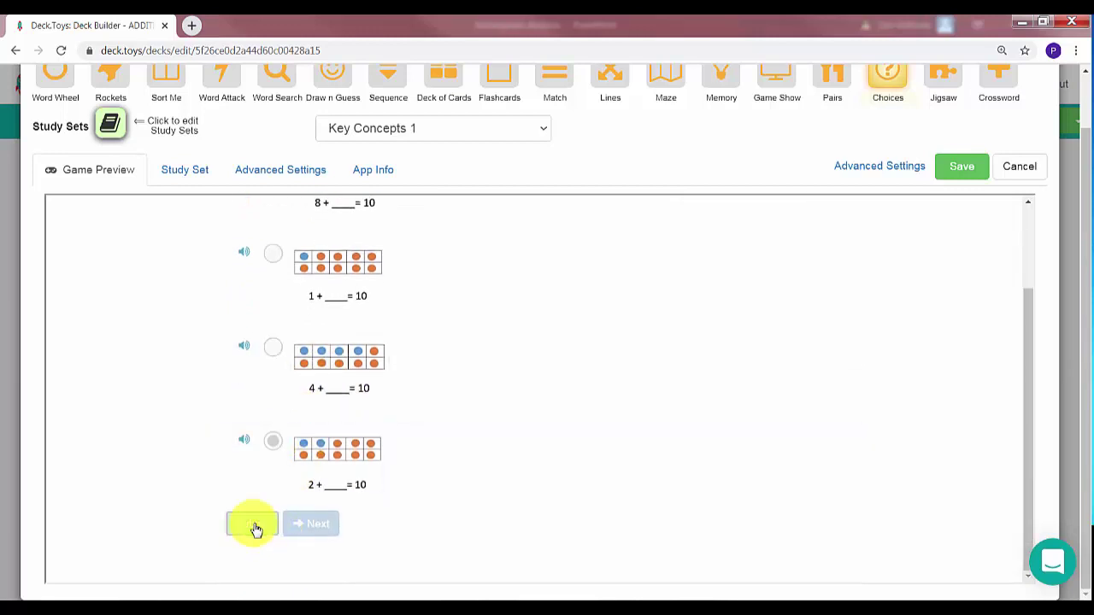
{"action": "left_click", "coordinate": [317, 523]}
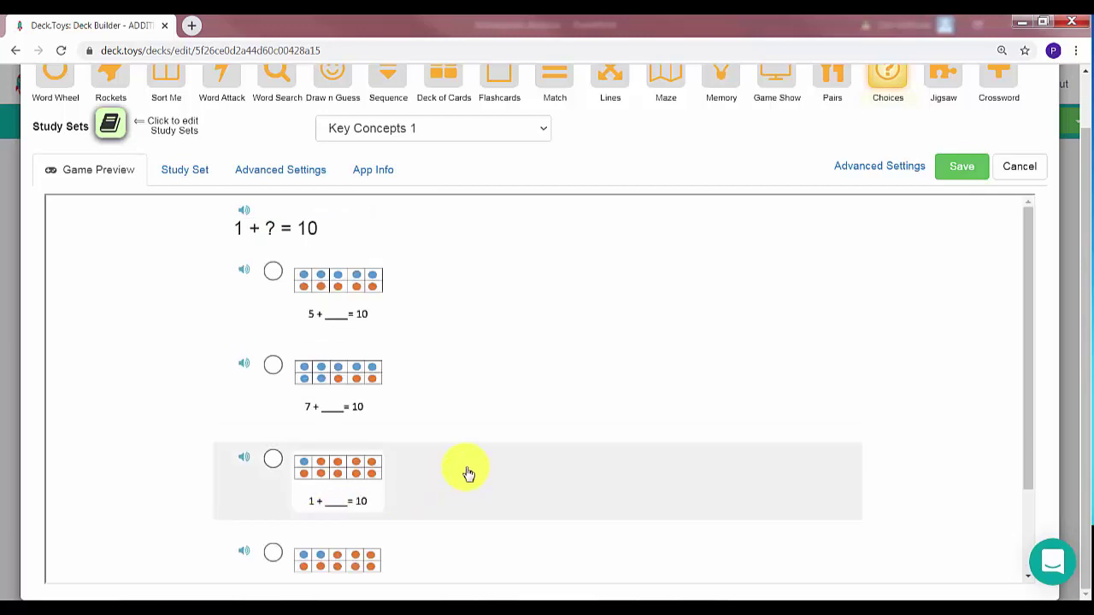
{"action": "scroll", "coordinate": [468, 473], "scroll_direction": "up", "scroll_amount": 1}
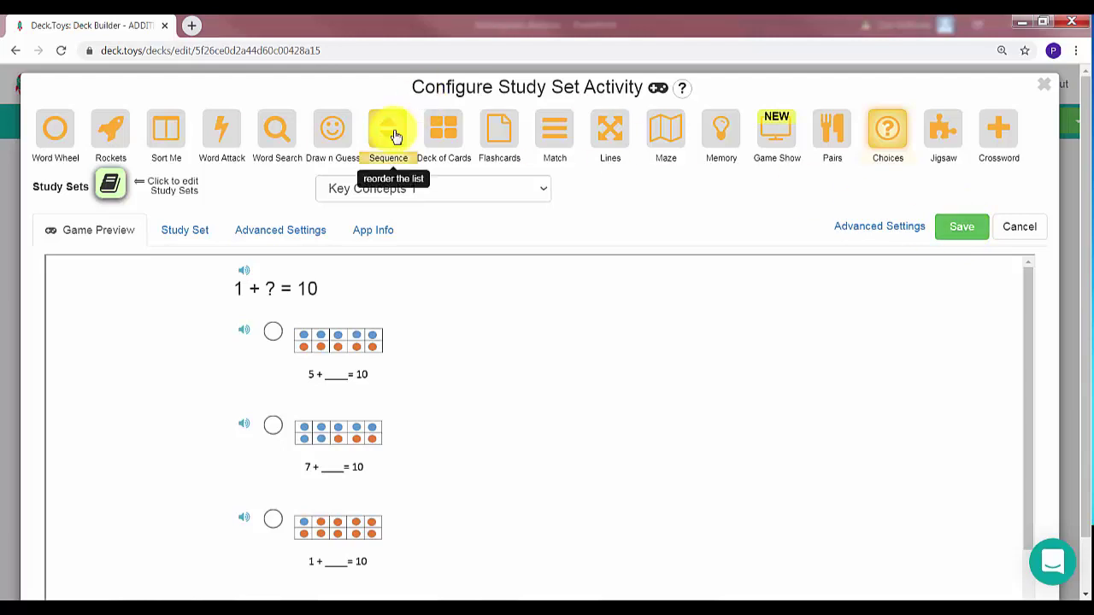
{"action": "left_click", "coordinate": [956, 233]}
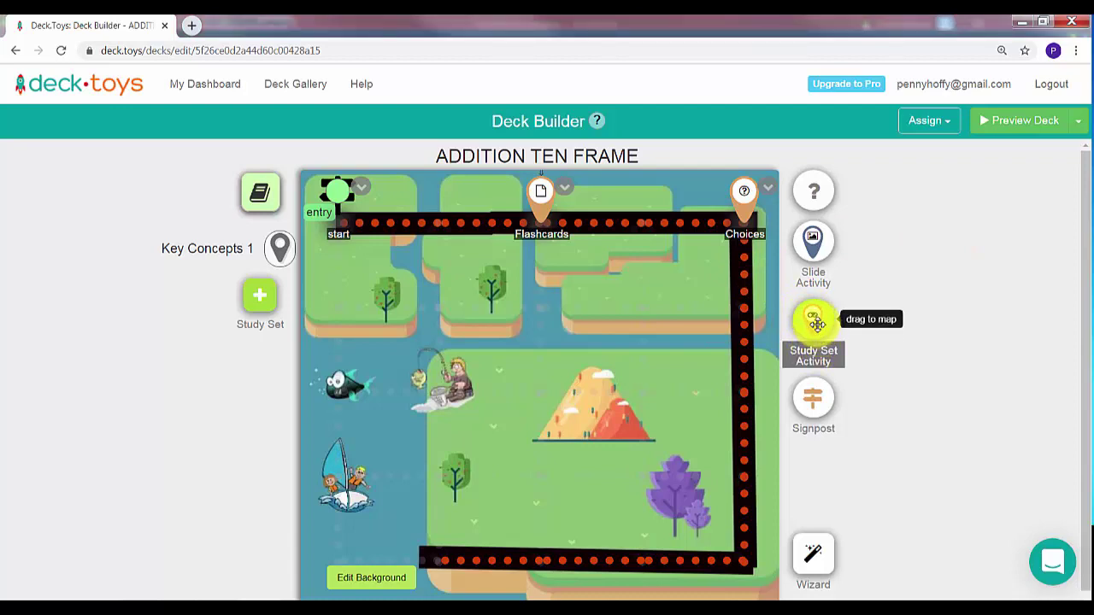
Place a Match study set activity on the path below Choices and try yellow and black as its marker colour.
{"action": "left_click_drag", "start_coordinate": [812, 319], "coordinate": [752, 314]}
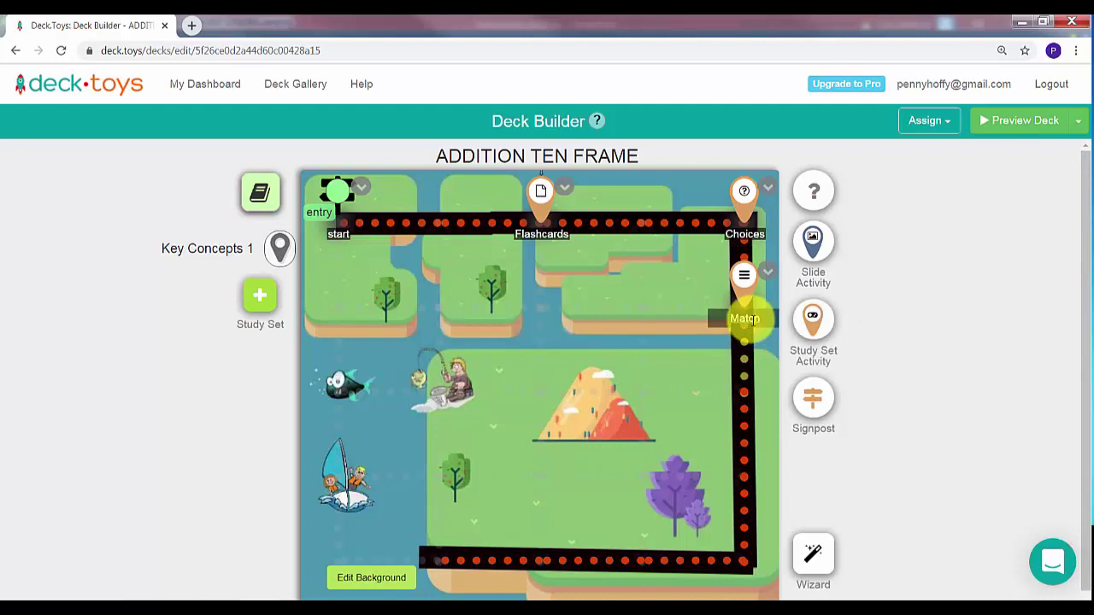
{"action": "left_click", "coordinate": [766, 272]}
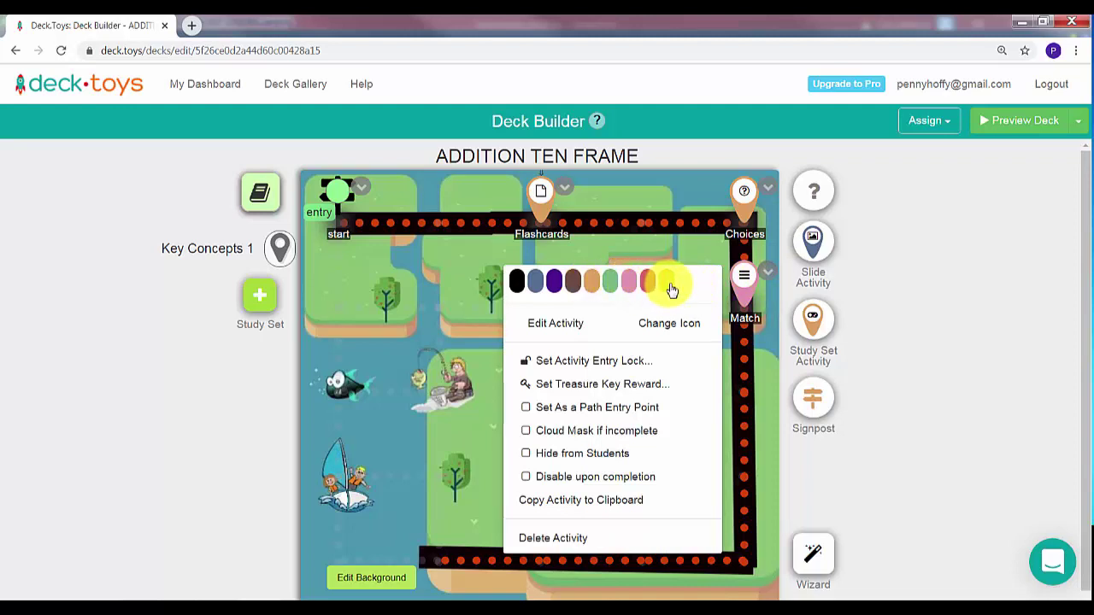
{"action": "left_click", "coordinate": [670, 288]}
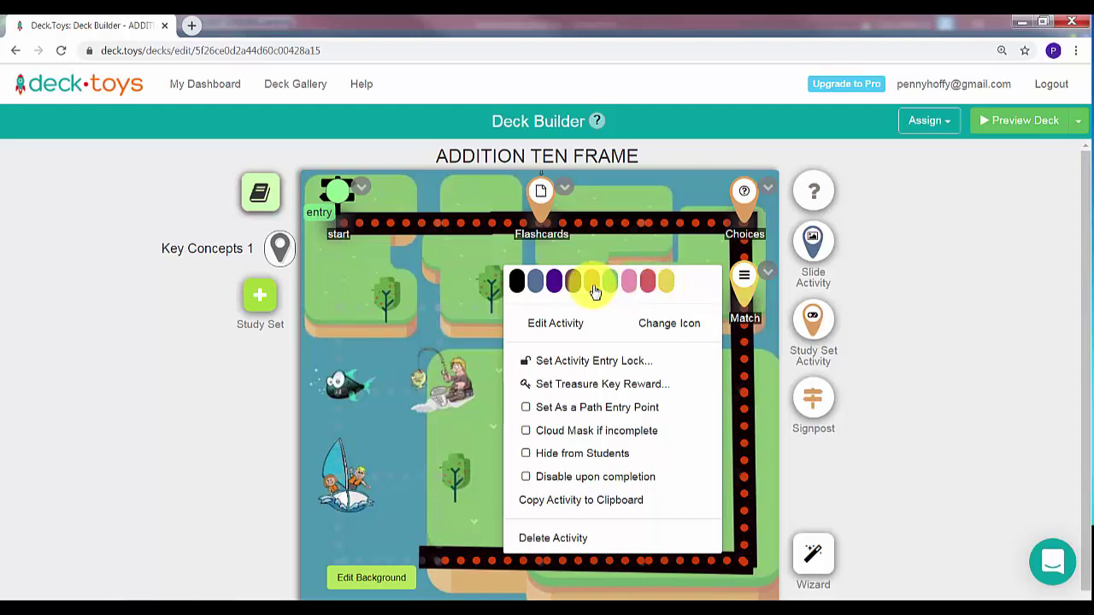
{"action": "left_click", "coordinate": [518, 282]}
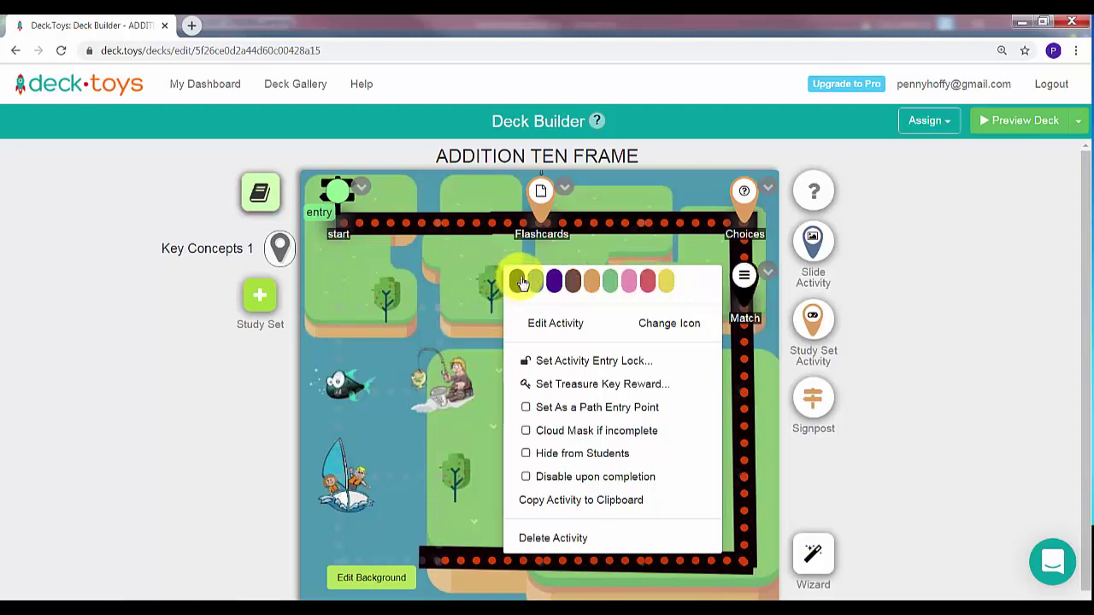
{"action": "left_click", "coordinate": [527, 282]}
{"action": "left_click_drag", "start_coordinate": [734, 278], "coordinate": [744, 276]}
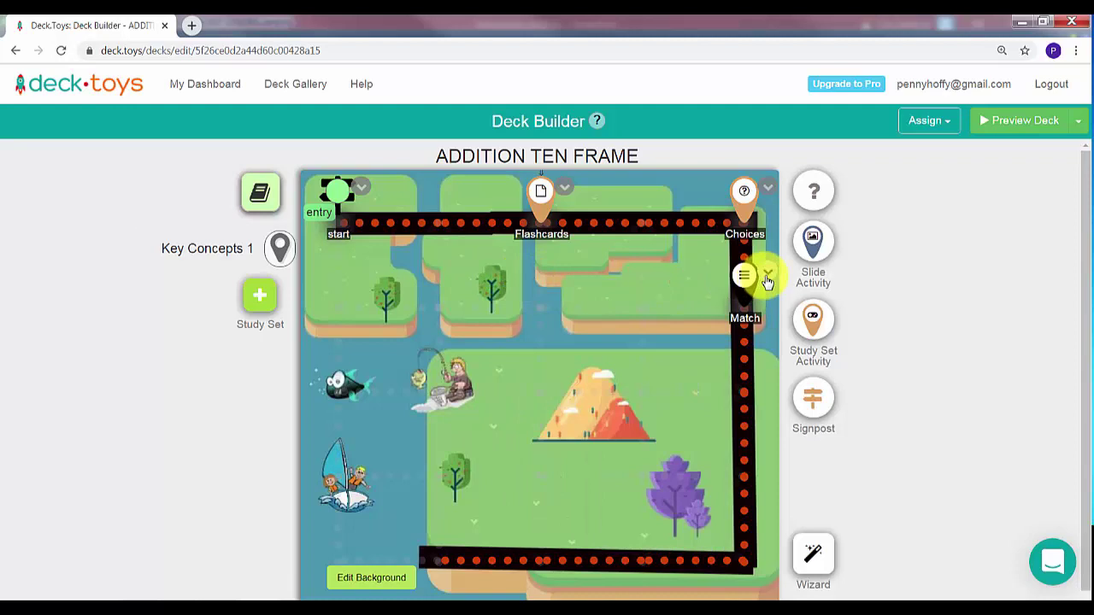
Set the Match marker's colour to yellow and open the Match activity's configuration.
{"action": "left_click", "coordinate": [766, 277]}
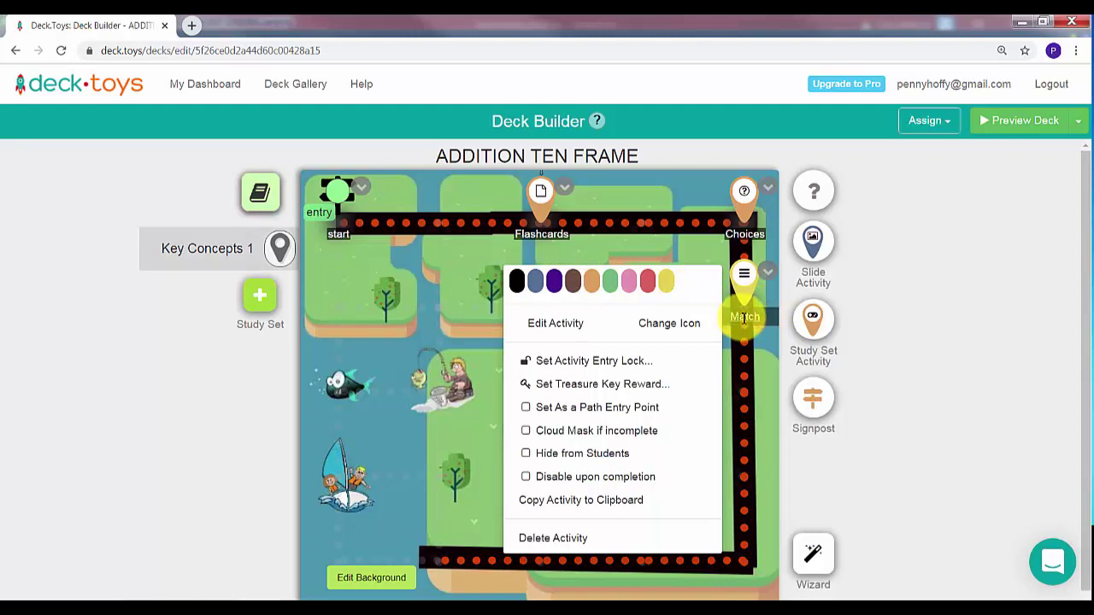
{"action": "left_click", "coordinate": [745, 282]}
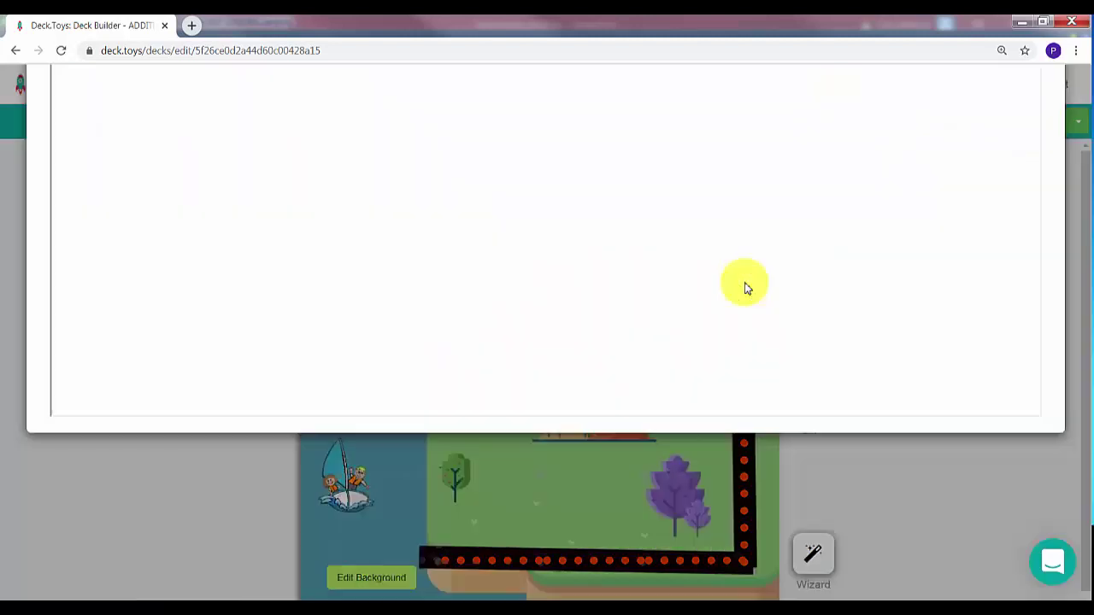
Pair the 9 + ? = 10 card with its ten frame in the Match preview.
{"action": "left_click", "coordinate": [288, 454]}
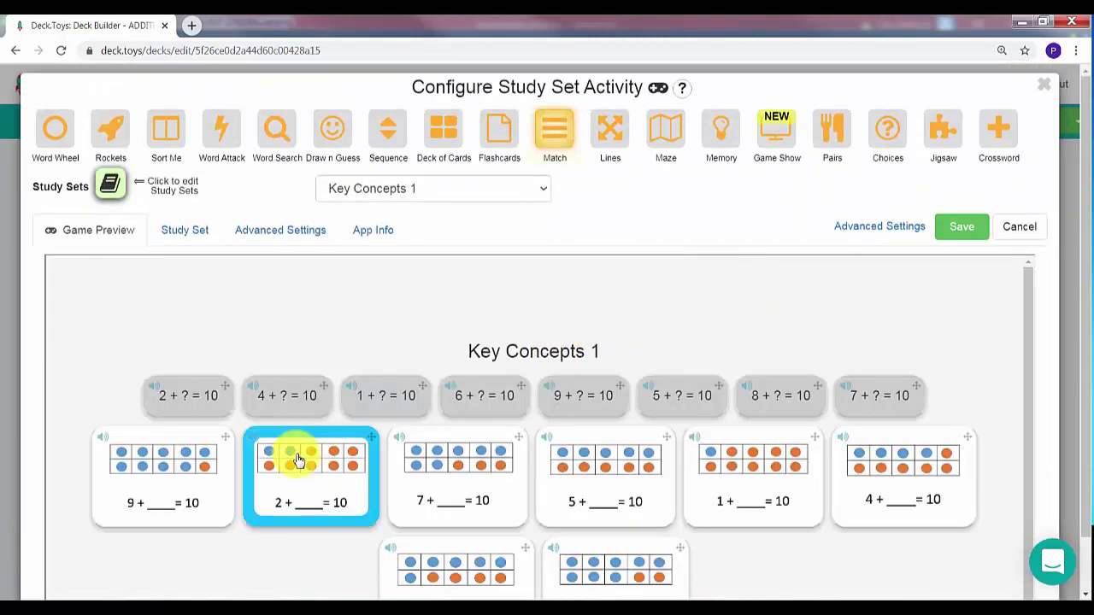
{"action": "left_click", "coordinate": [589, 395]}
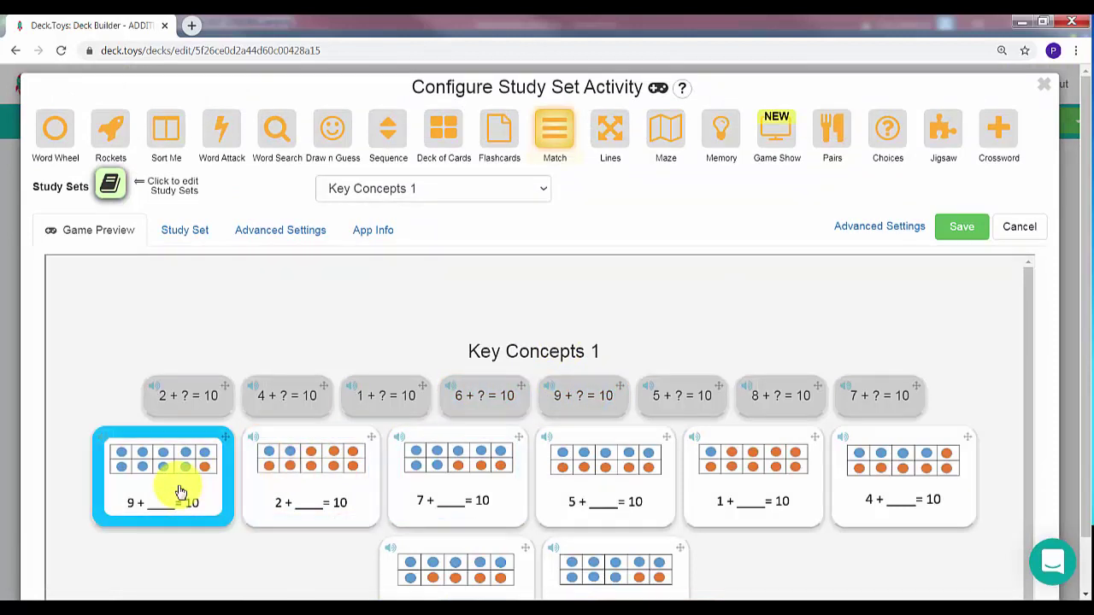
{"action": "left_click", "coordinate": [200, 396]}
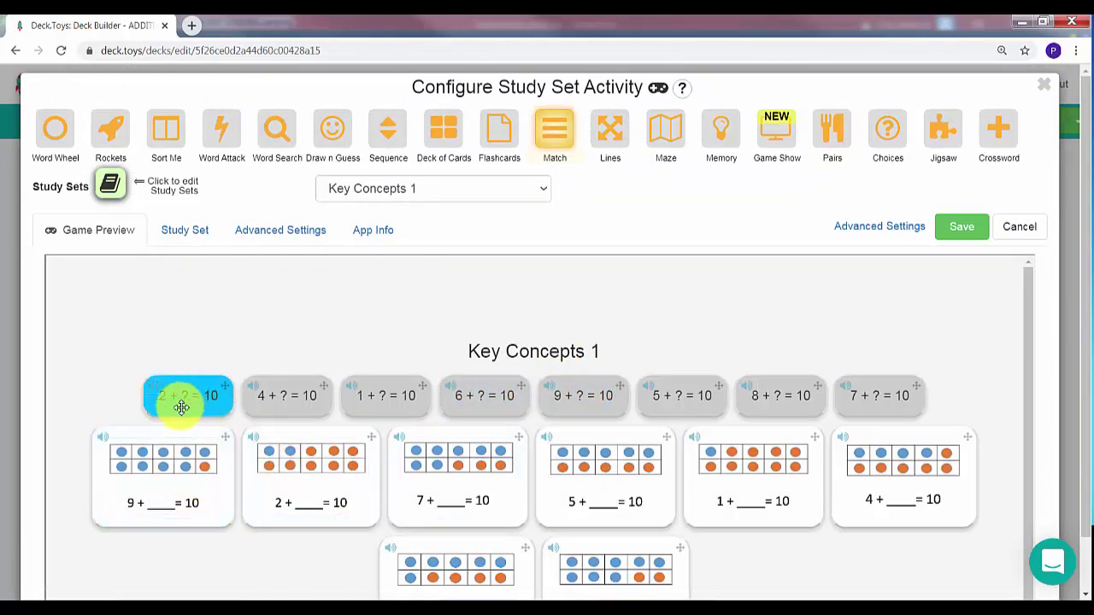
{"action": "left_click", "coordinate": [154, 483]}
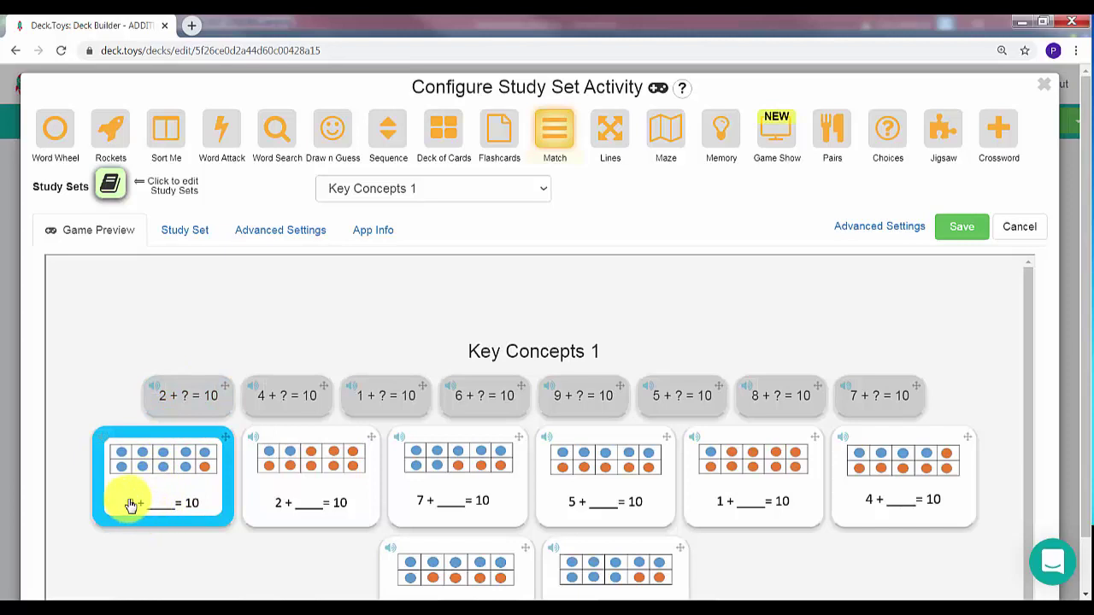
{"action": "left_click", "coordinate": [395, 400]}
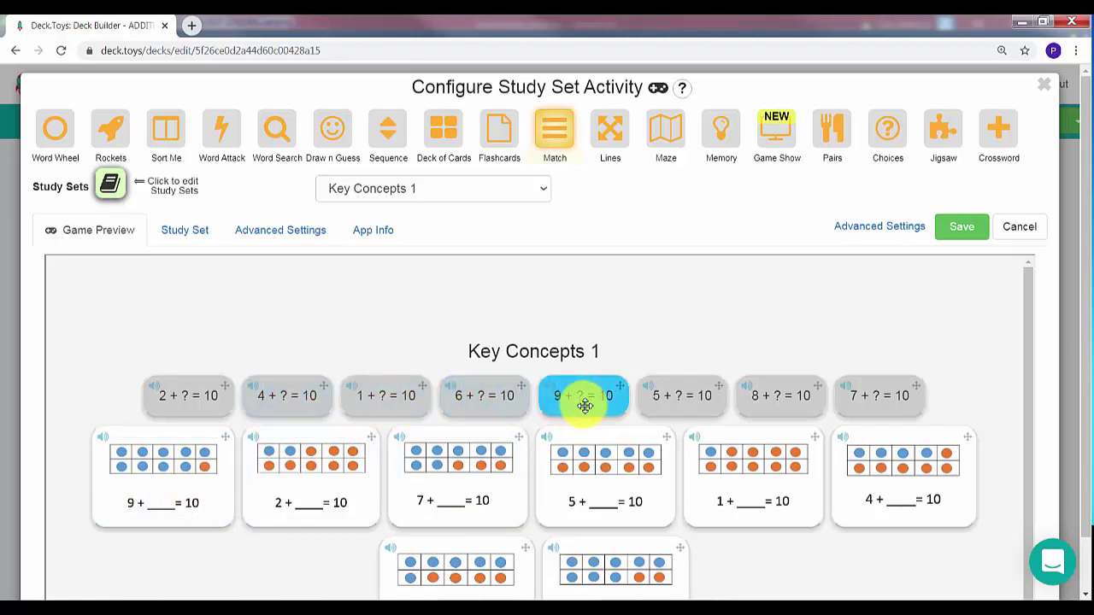
{"action": "left_click_drag", "start_coordinate": [578, 398], "coordinate": [146, 496]}
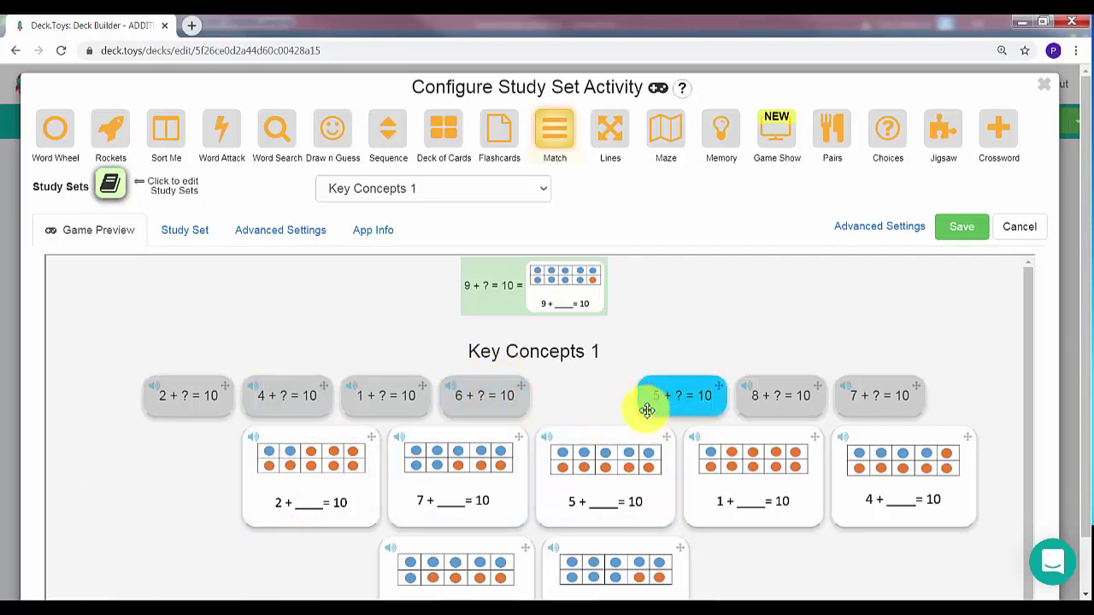
Match the remaining equation cards with their ten frames, dismiss the results, and save the Match activity.
{"action": "left_click_drag", "start_coordinate": [645, 411], "coordinate": [337, 506]}
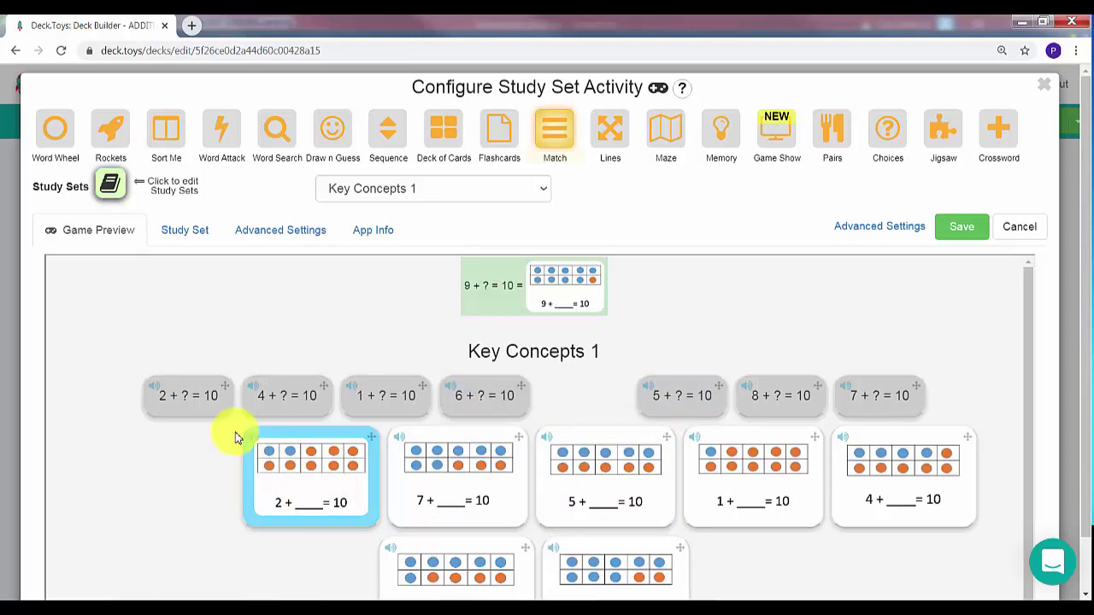
{"action": "left_click_drag", "start_coordinate": [190, 395], "coordinate": [314, 484]}
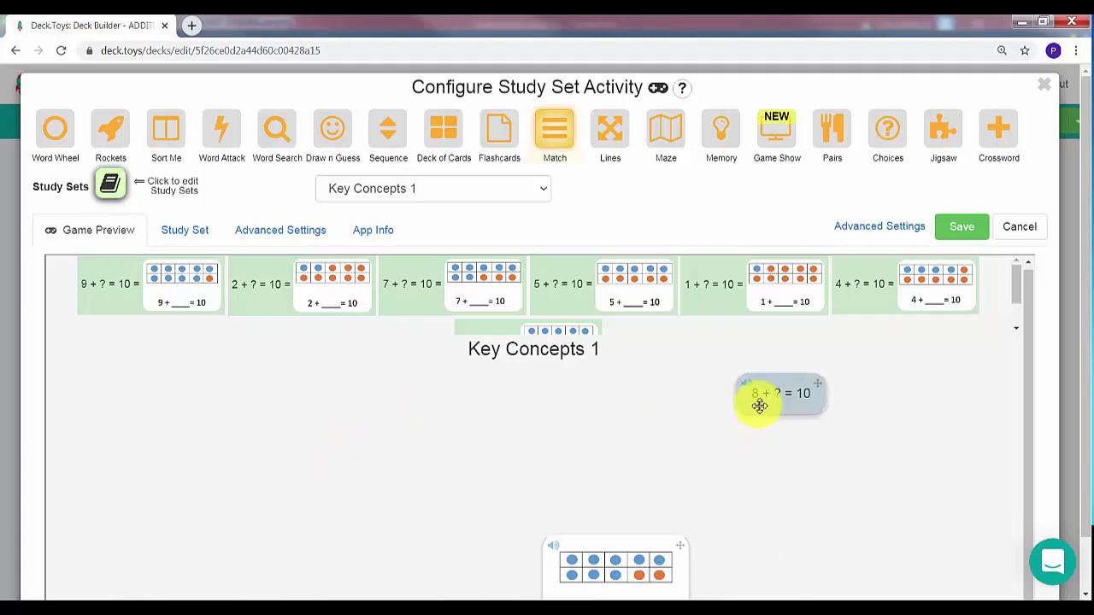
{"action": "left_click_drag", "start_coordinate": [757, 403], "coordinate": [603, 568]}
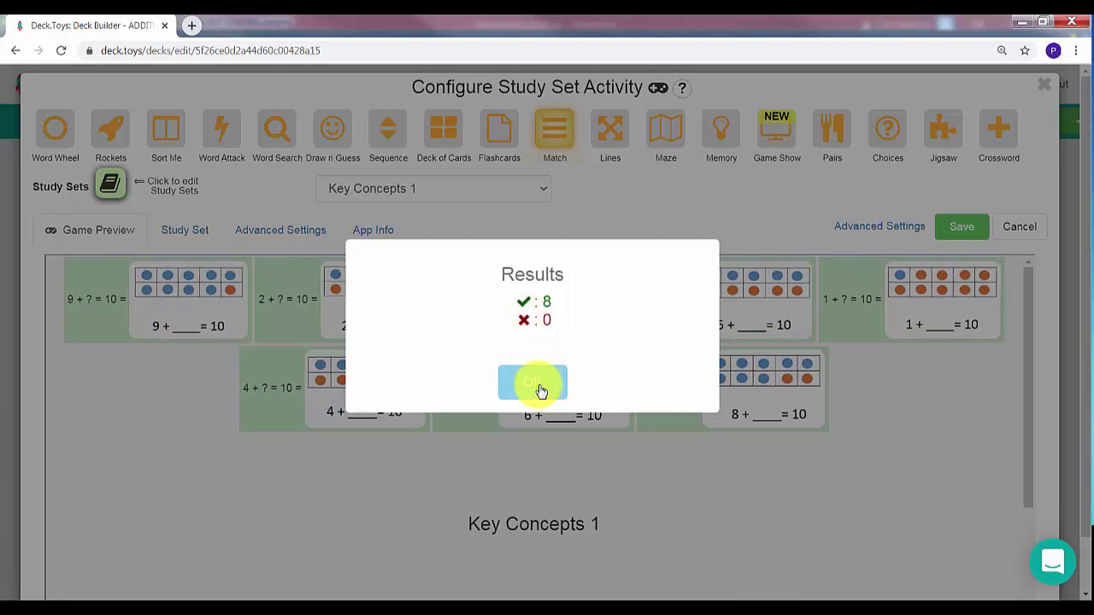
{"action": "left_click", "coordinate": [538, 384]}
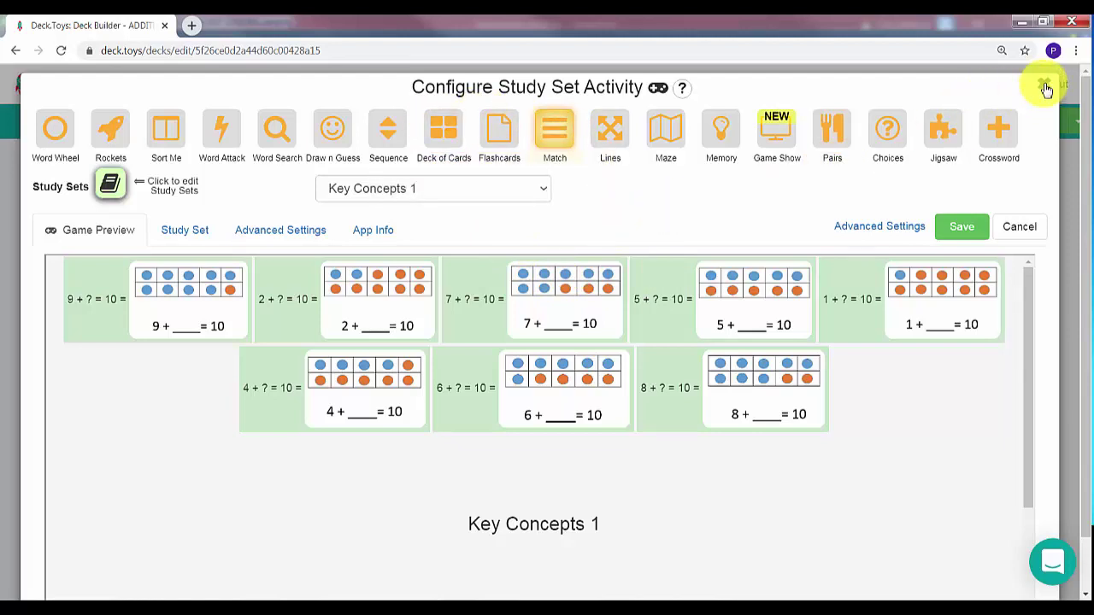
{"action": "left_click", "coordinate": [964, 227]}
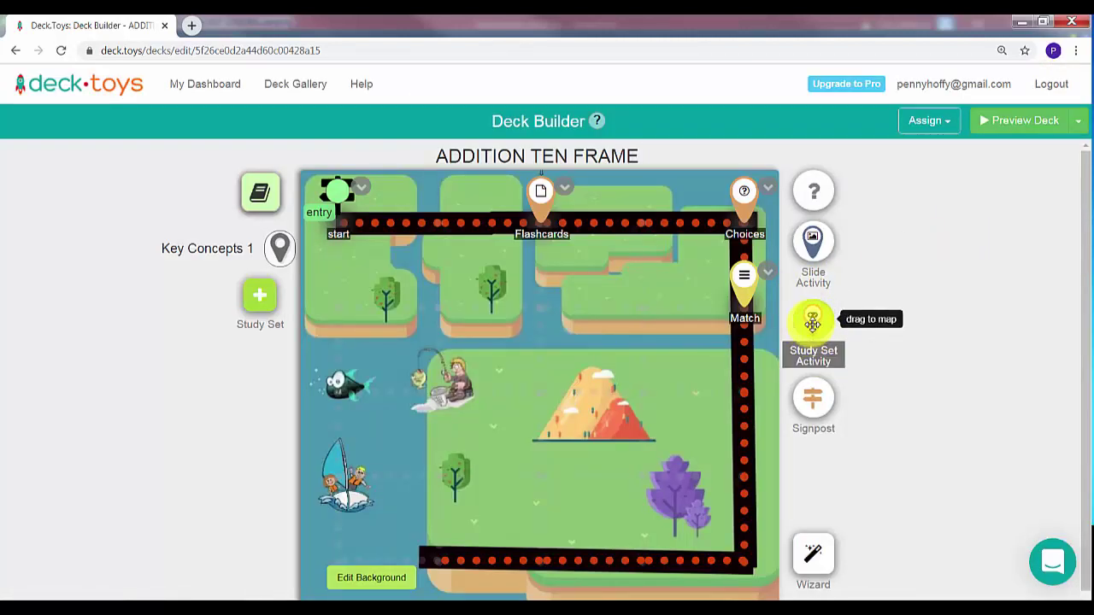
Place a Maze study set activity on the path below Match and open its configuration with Key Concepts 1.
{"action": "mouse_move", "coordinate": [813, 321]}
{"action": "left_mouse_down"}
{"action": "mouse_move", "coordinate": [753, 401]}
{"action": "mouse_move", "coordinate": [747, 423]}
{"action": "mouse_move", "coordinate": [760, 422]}
{"action": "left_mouse_up"}
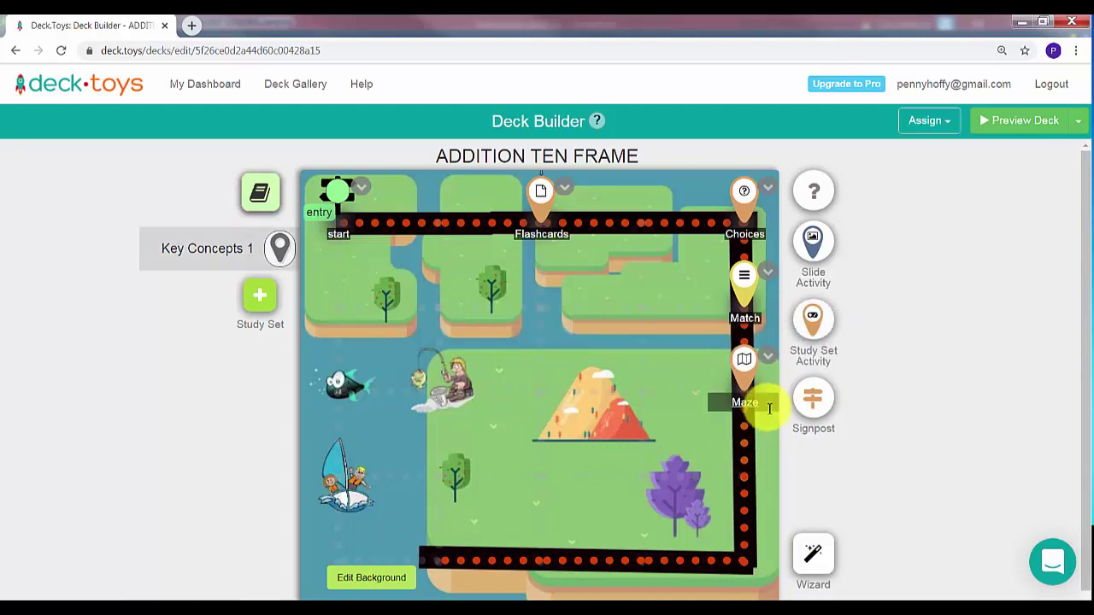
{"action": "left_click", "coordinate": [745, 369]}
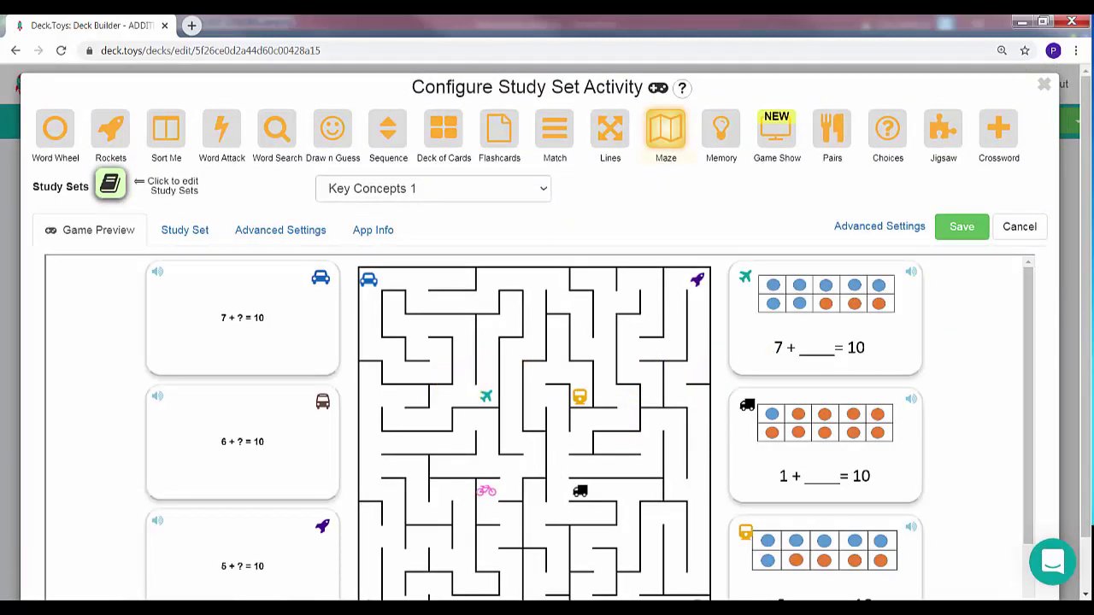
{"action": "scroll", "coordinate": [1036, 292], "scroll_direction": "down", "scroll_amount": 1}
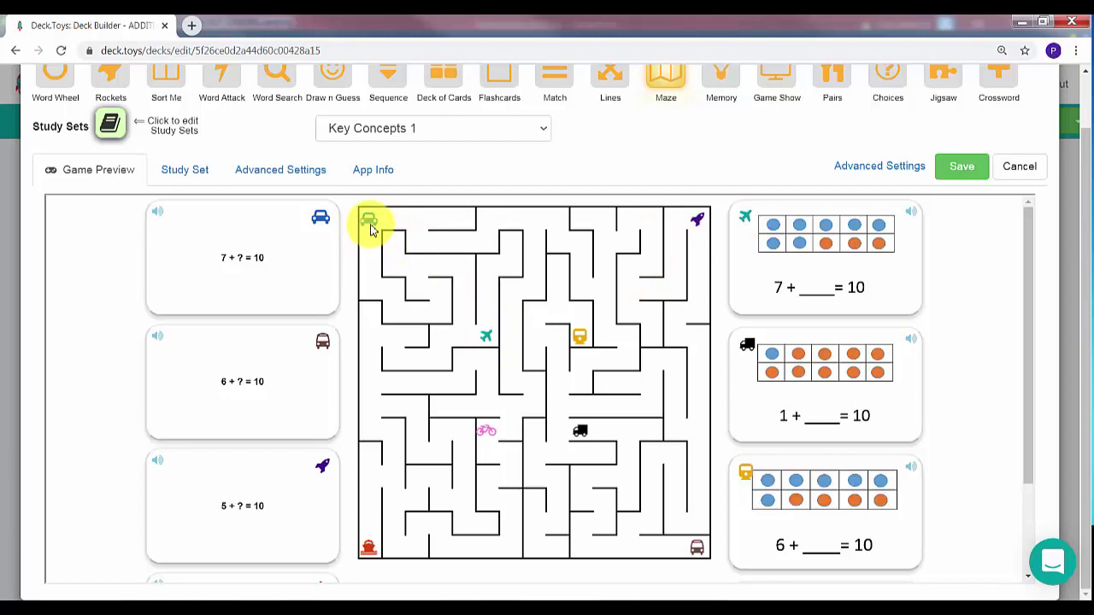
Try moving the blue car of 2 + ? = 10 through the preview maze to the airplane.
{"action": "left_click", "coordinate": [367, 224]}
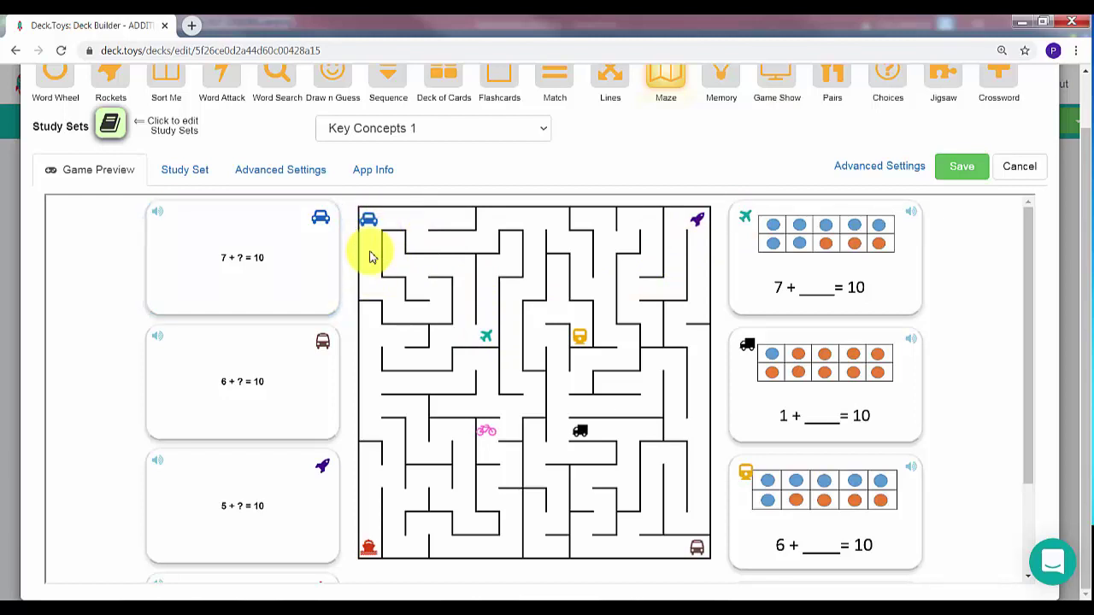
{"action": "left_click", "coordinate": [368, 229]}
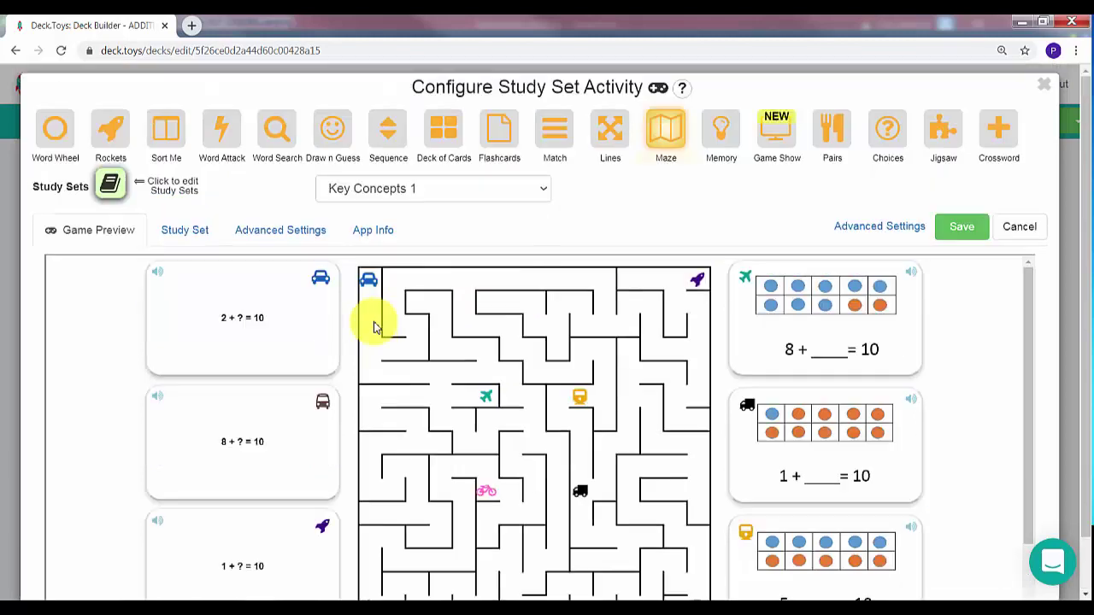
{"action": "left_click", "coordinate": [329, 283]}
{"action": "left_click_drag", "start_coordinate": [367, 276], "coordinate": [370, 348]}
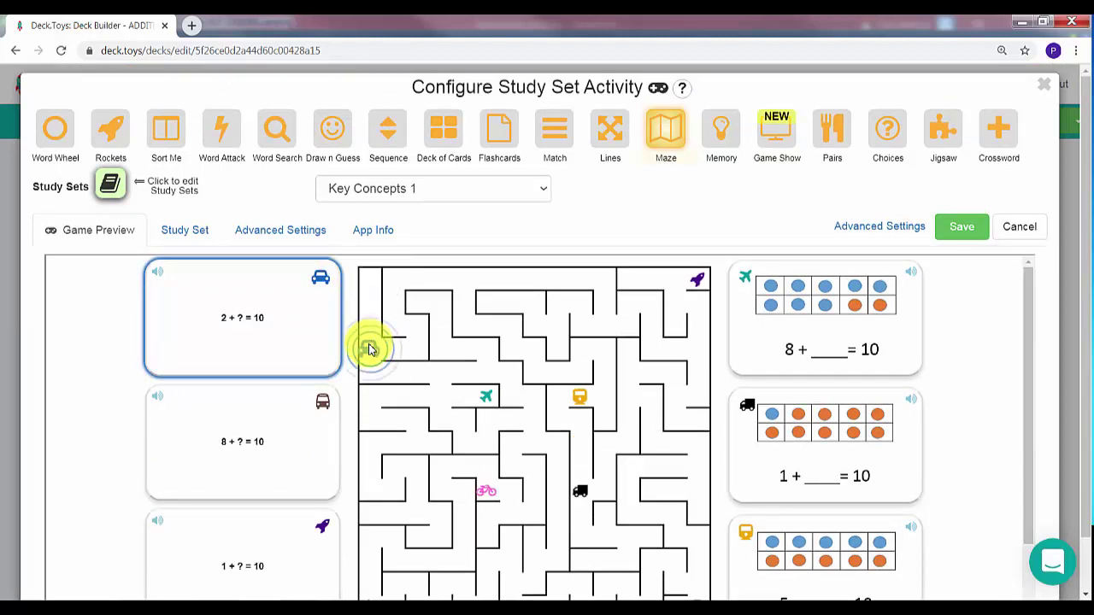
{"action": "mouse_move", "coordinate": [368, 368]}
{"action": "left_mouse_down"}
{"action": "mouse_move", "coordinate": [440, 376]}
{"action": "mouse_move", "coordinate": [442, 398]}
{"action": "mouse_move", "coordinate": [455, 404]}
{"action": "mouse_move", "coordinate": [488, 398]}
{"action": "left_mouse_up"}
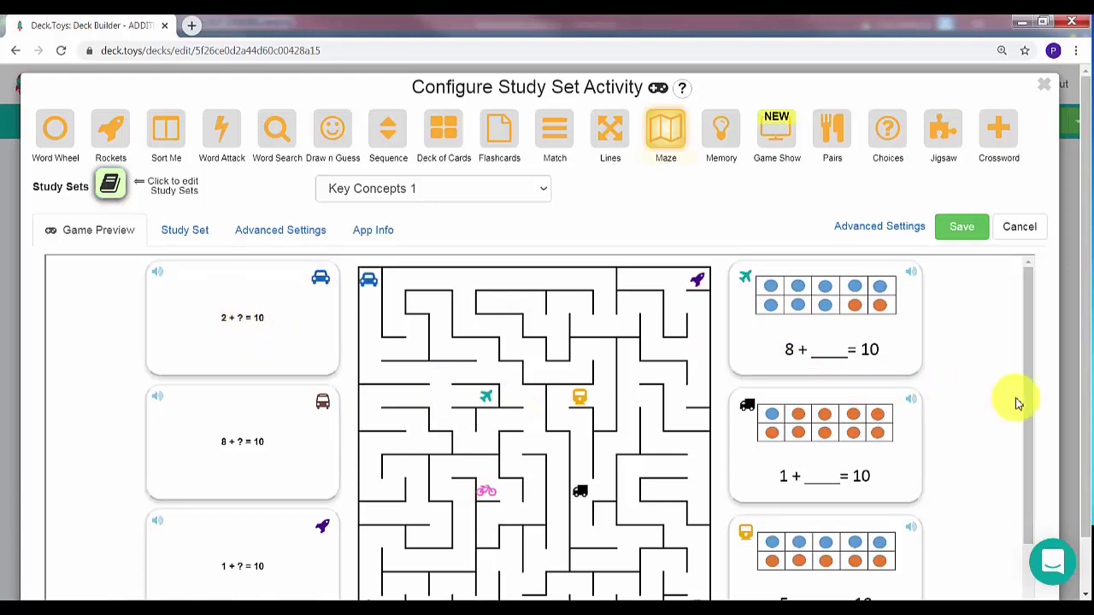
Check the remaining equation and ten-frame cards in the maze preview, and save the Maze activity.
{"action": "scroll", "coordinate": [1016, 401], "scroll_direction": "down", "scroll_amount": 2}
{"action": "scroll", "coordinate": [1016, 401], "scroll_direction": "down", "scroll_amount": 1}
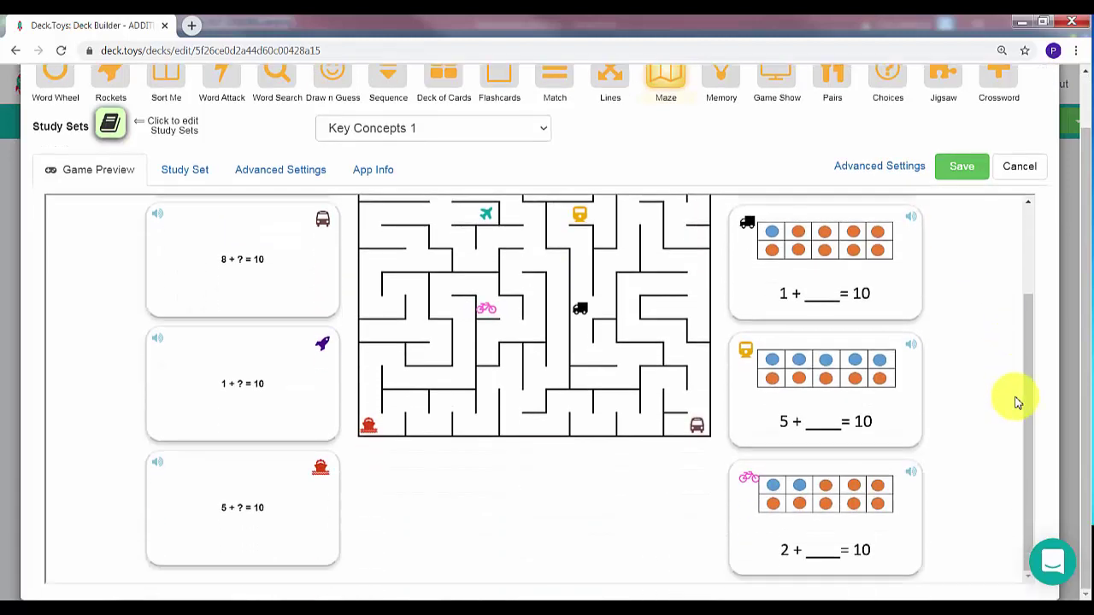
{"action": "scroll", "coordinate": [708, 459], "scroll_direction": "up", "scroll_amount": 2}
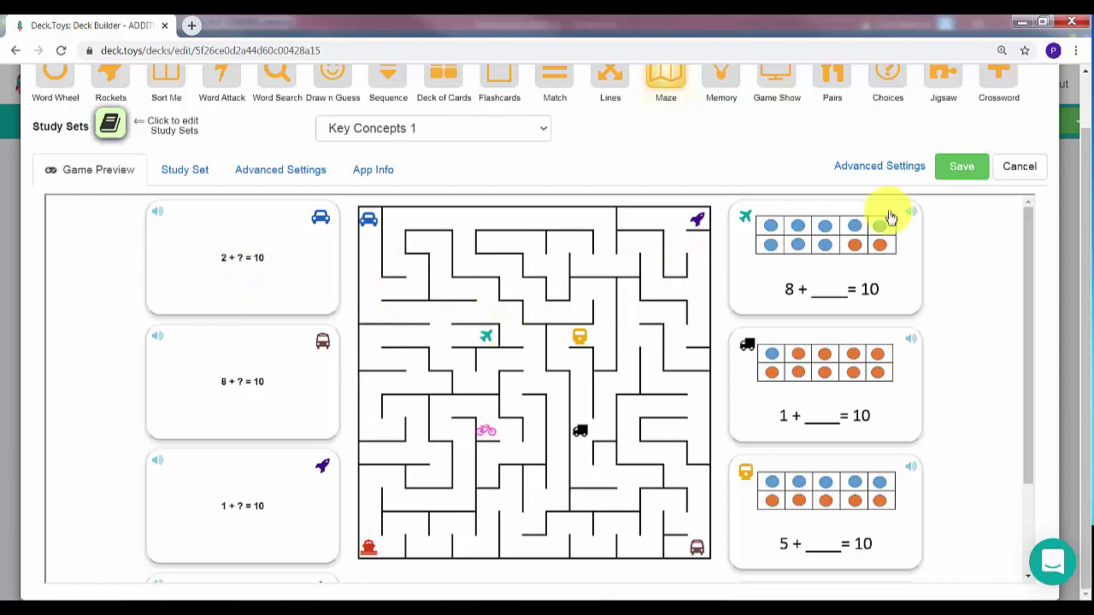
{"action": "left_click", "coordinate": [961, 166]}
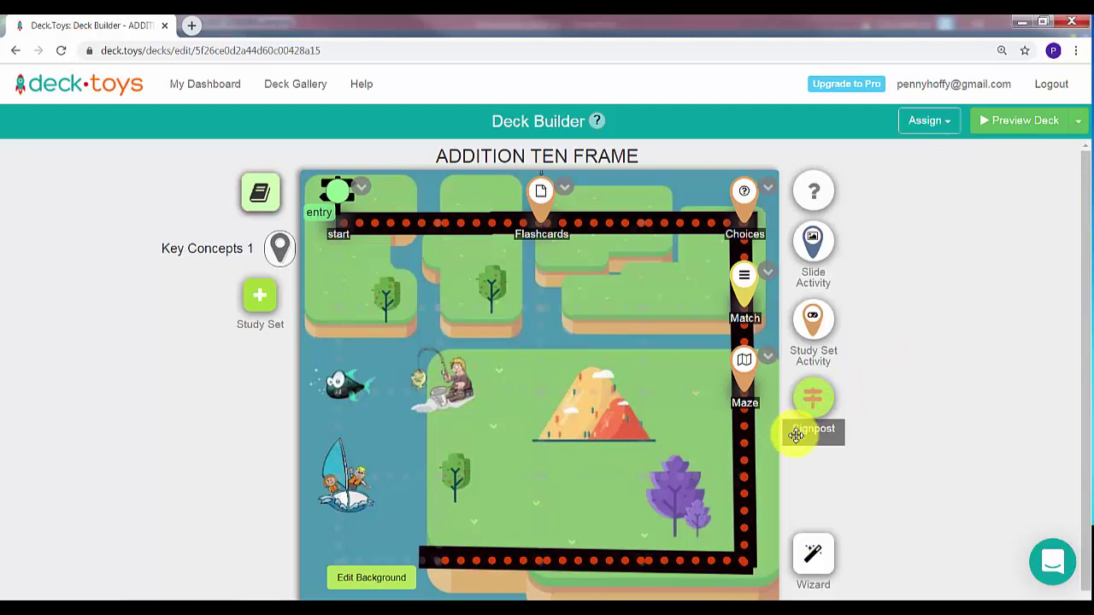
Place a Lines study set activity at the path's lower-right corner and open its configuration.
{"action": "left_click_drag", "start_coordinate": [796, 435], "coordinate": [752, 523]}
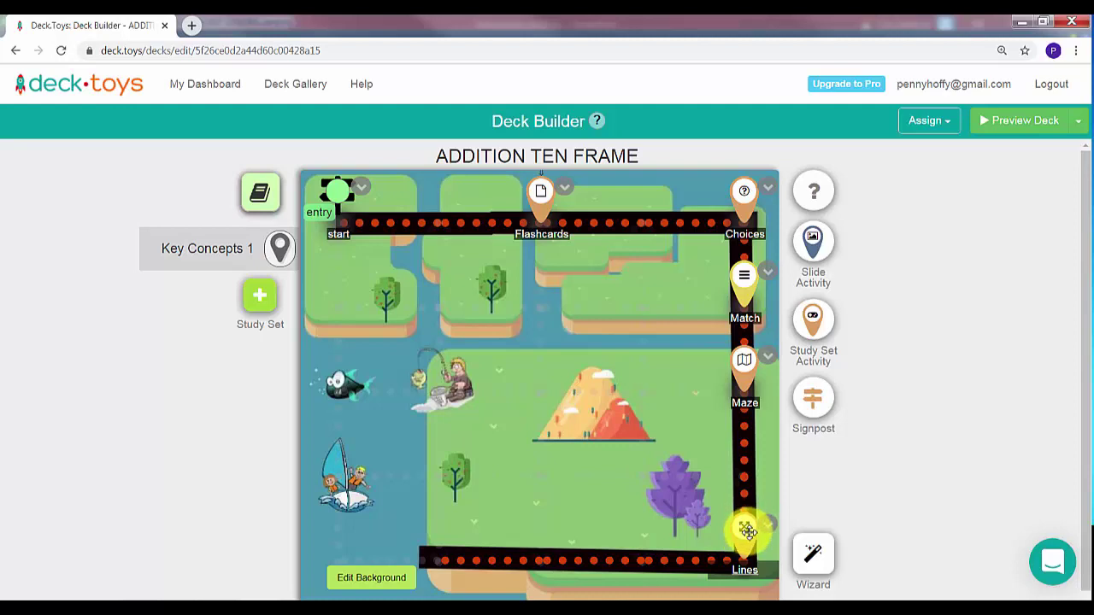
{"action": "left_click", "coordinate": [747, 532]}
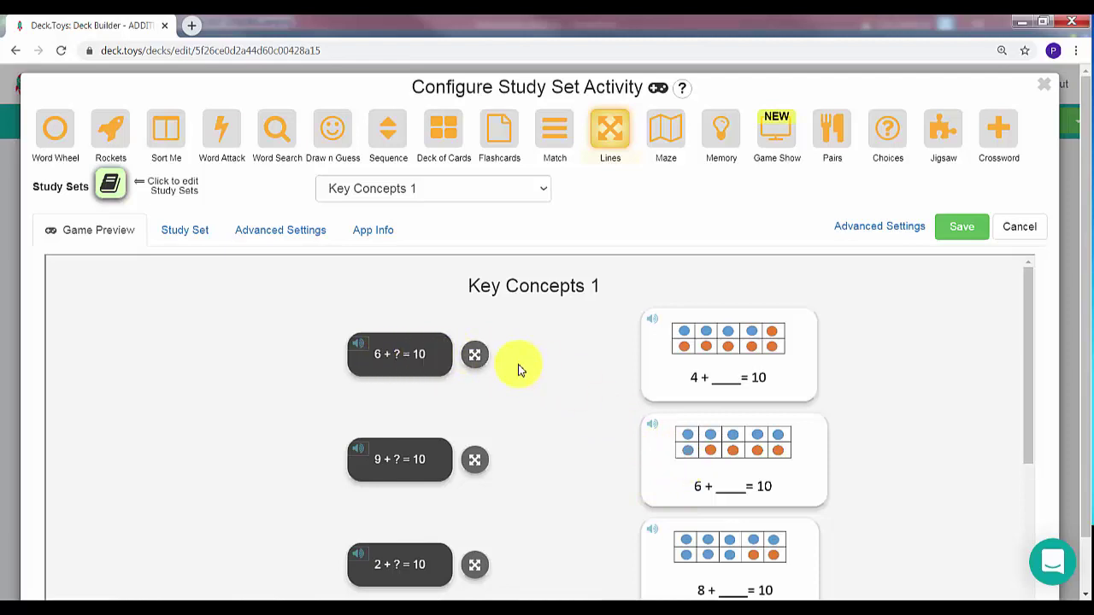
Preview the Jigsaw and Memory games with Key Concepts 1 and switch the activity type back to Lines.
{"action": "left_click", "coordinate": [940, 139]}
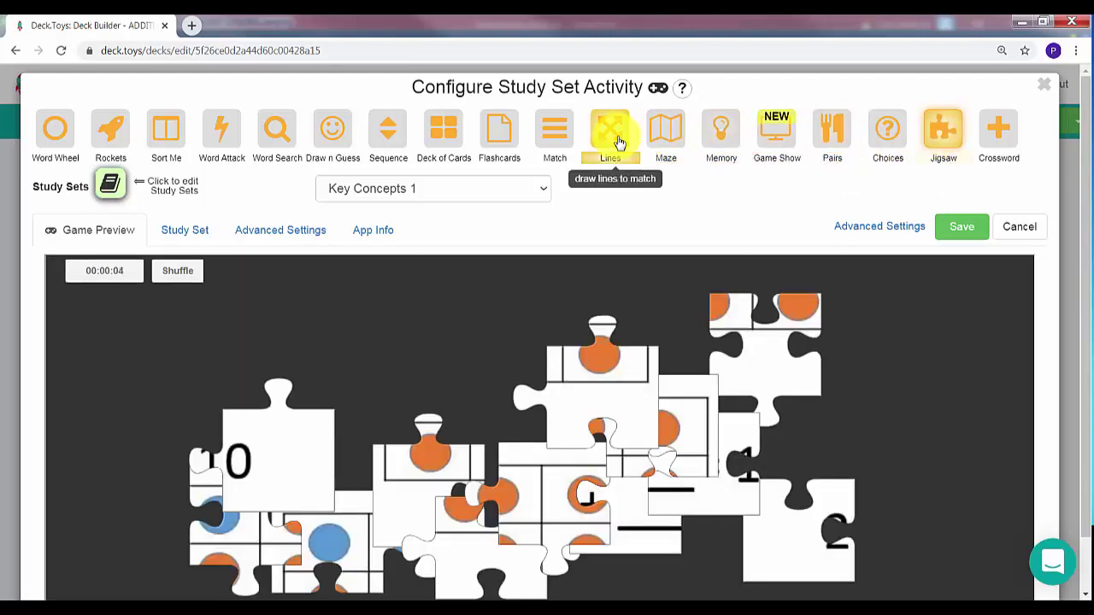
{"action": "left_click", "coordinate": [720, 137]}
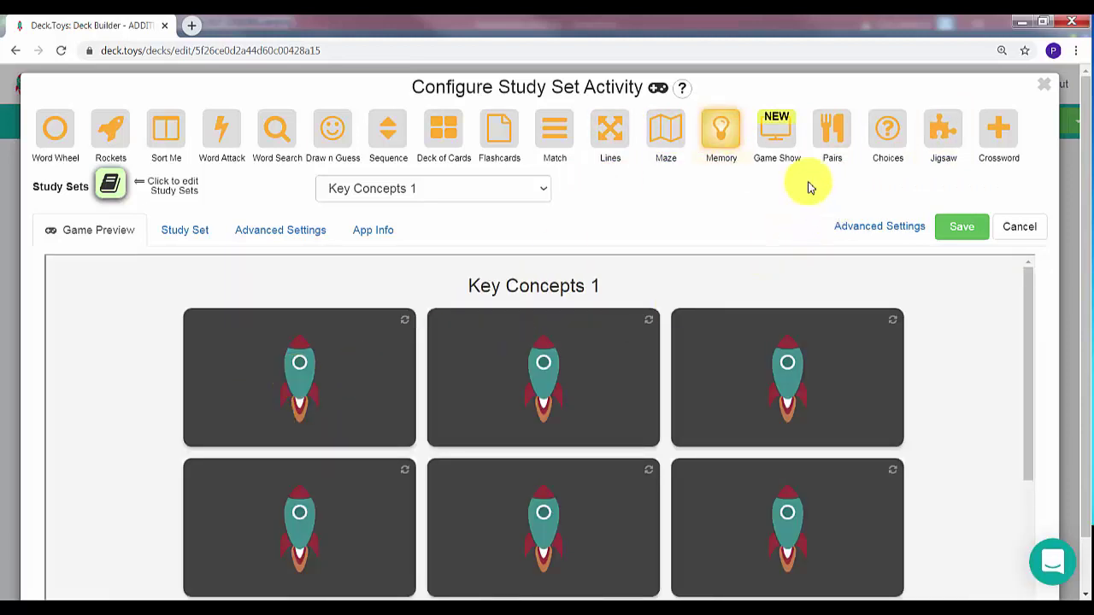
{"action": "left_click", "coordinate": [614, 145]}
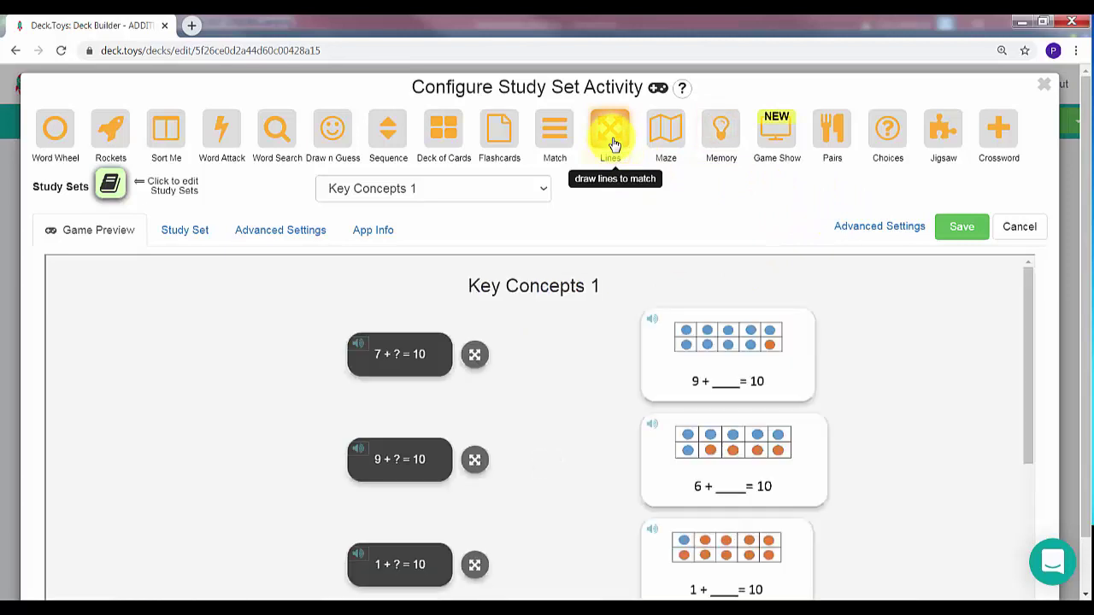
Connect 7 + ? = 10 to its matching ten frame in the Lines preview, and save the Lines activity.
{"action": "mouse_move", "coordinate": [1028, 357]}
{"action": "left_mouse_down"}
{"action": "mouse_move", "coordinate": [1030, 467]}
{"action": "mouse_move", "coordinate": [1050, 528]}
{"action": "mouse_move", "coordinate": [1033, 376]}
{"action": "left_mouse_up"}
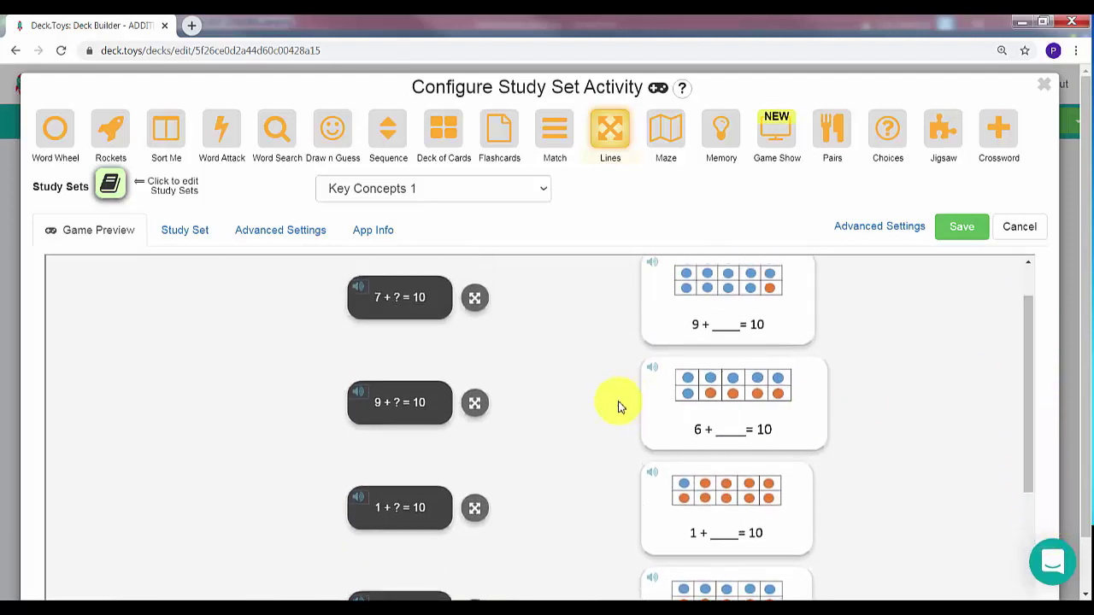
{"action": "left_click_drag", "start_coordinate": [476, 300], "coordinate": [589, 590]}
{"action": "scroll", "coordinate": [633, 581], "scroll_direction": "down", "scroll_amount": 2}
{"action": "scroll", "coordinate": [632, 581], "scroll_direction": "down", "scroll_amount": 2}
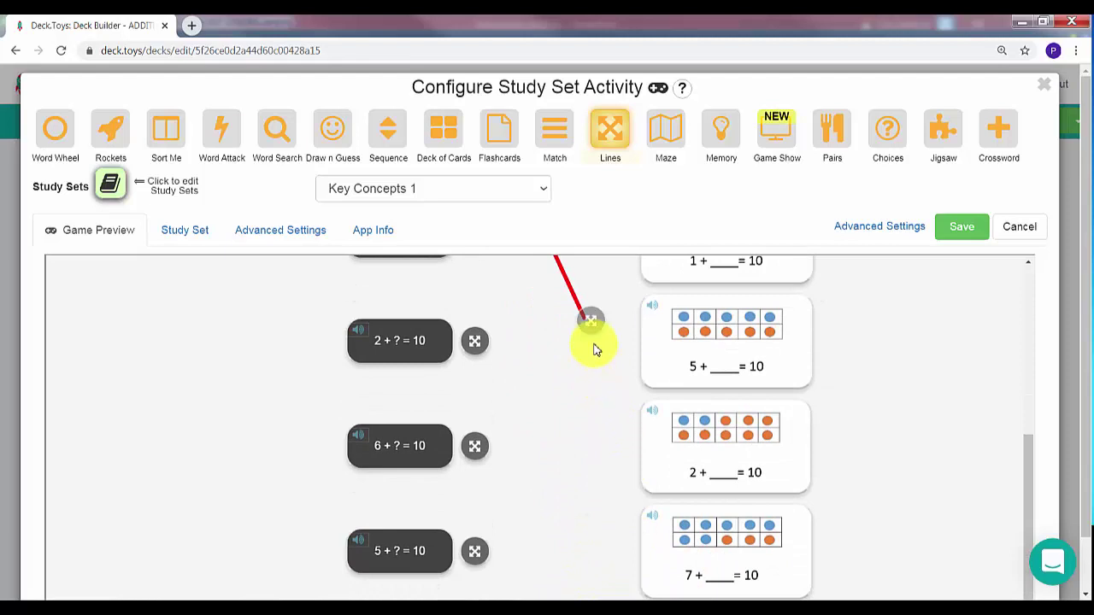
{"action": "scroll", "coordinate": [598, 338], "scroll_direction": "down", "scroll_amount": 1}
{"action": "left_click_drag", "start_coordinate": [598, 265], "coordinate": [666, 497]}
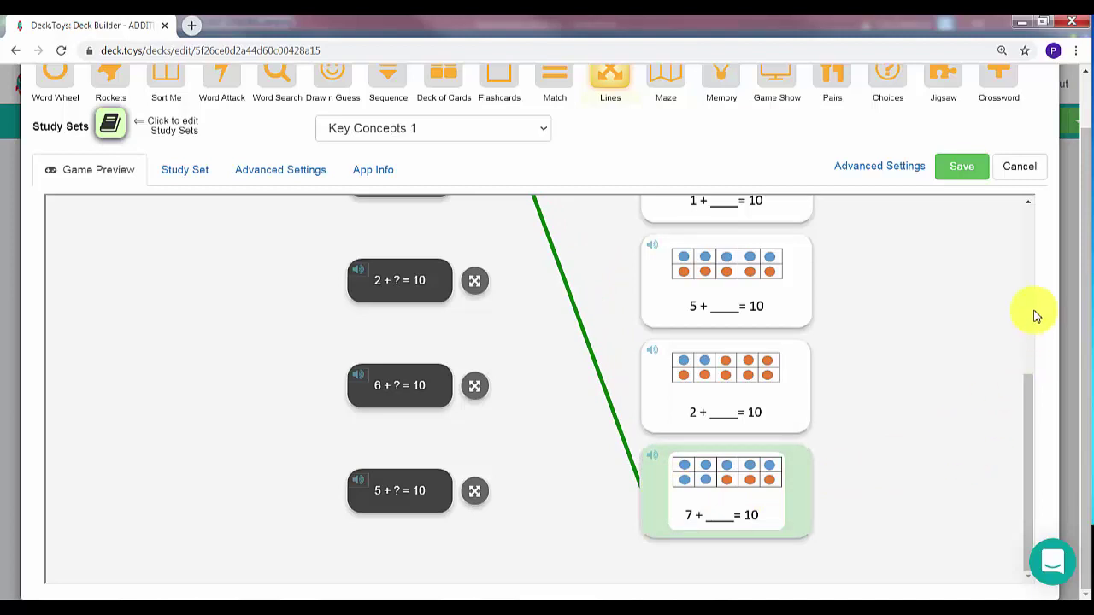
{"action": "left_click", "coordinate": [961, 166]}
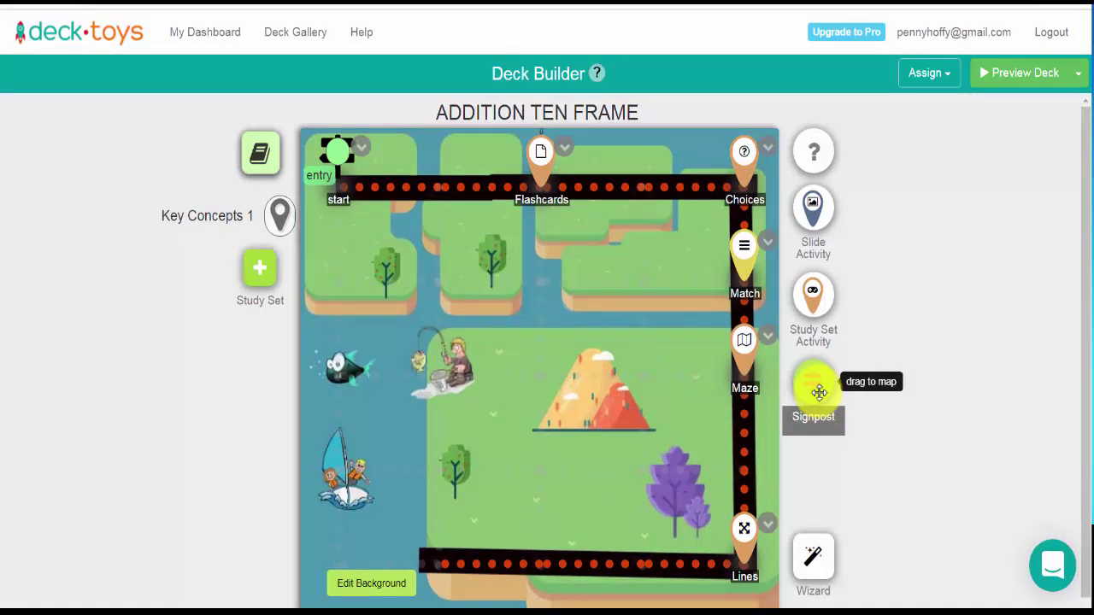
Place a signpost at the end of the path's lower stretch and title it FINISH.
{"action": "left_click_drag", "start_coordinate": [815, 390], "coordinate": [442, 521]}
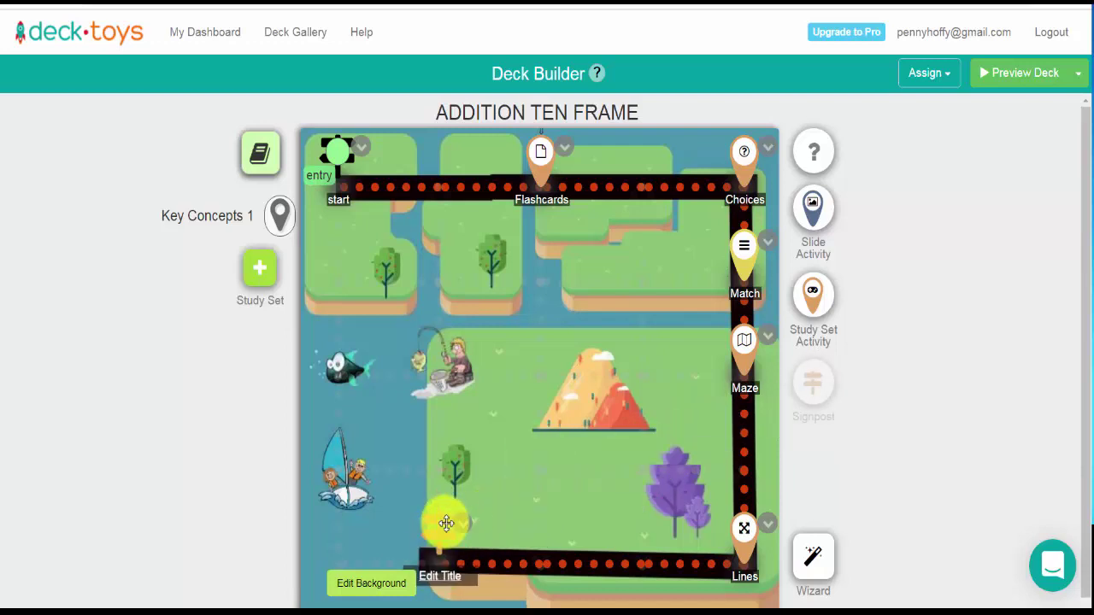
{"action": "left_click", "coordinate": [442, 570]}
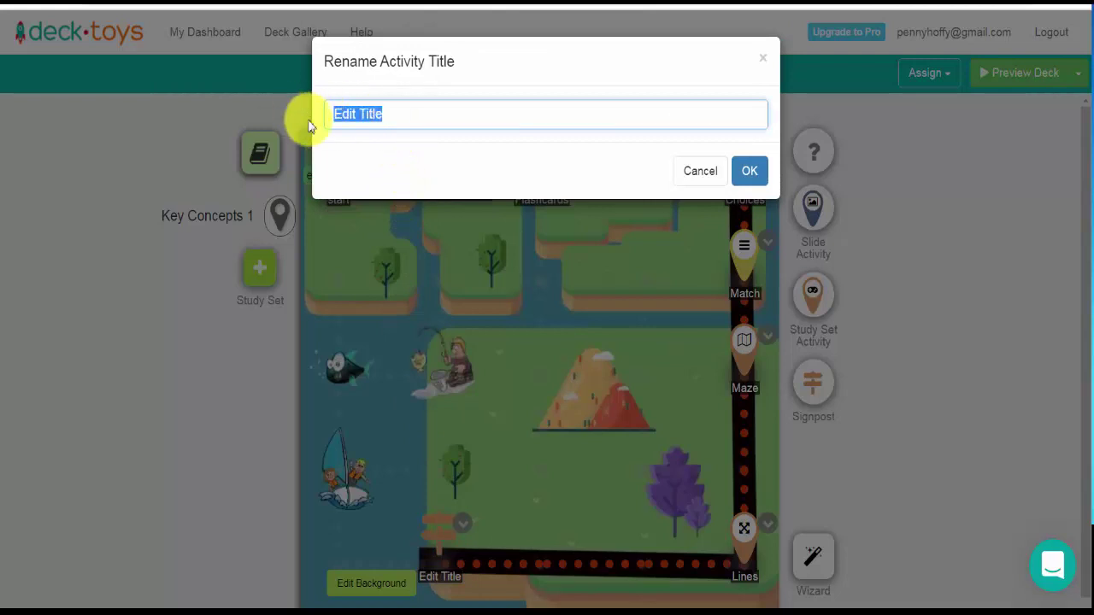
{"action": "type", "text": "FINISH"}
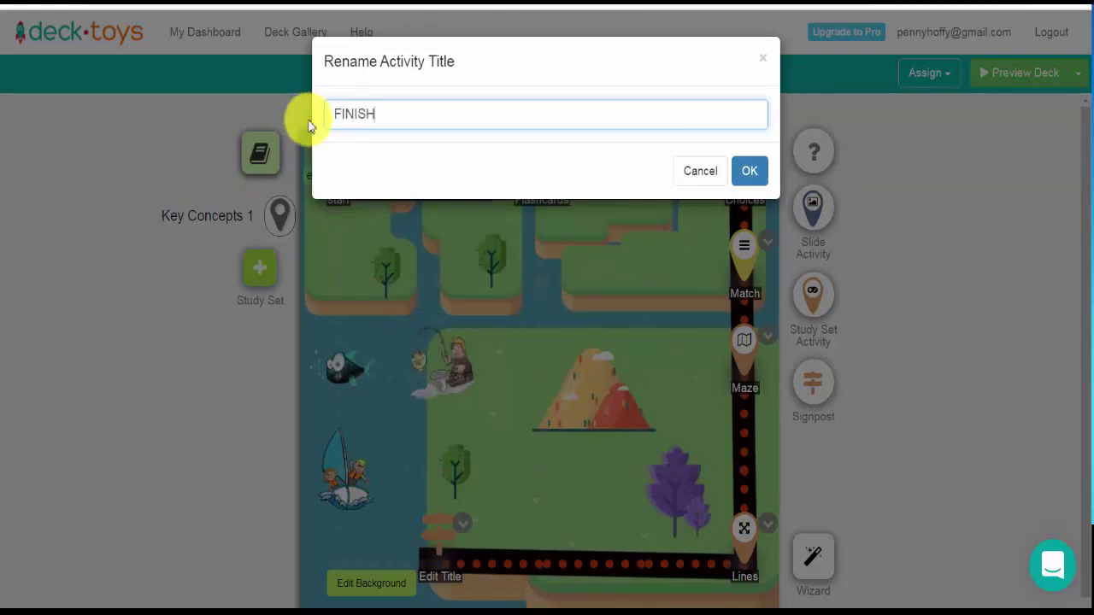
{"action": "left_click", "coordinate": [750, 171]}
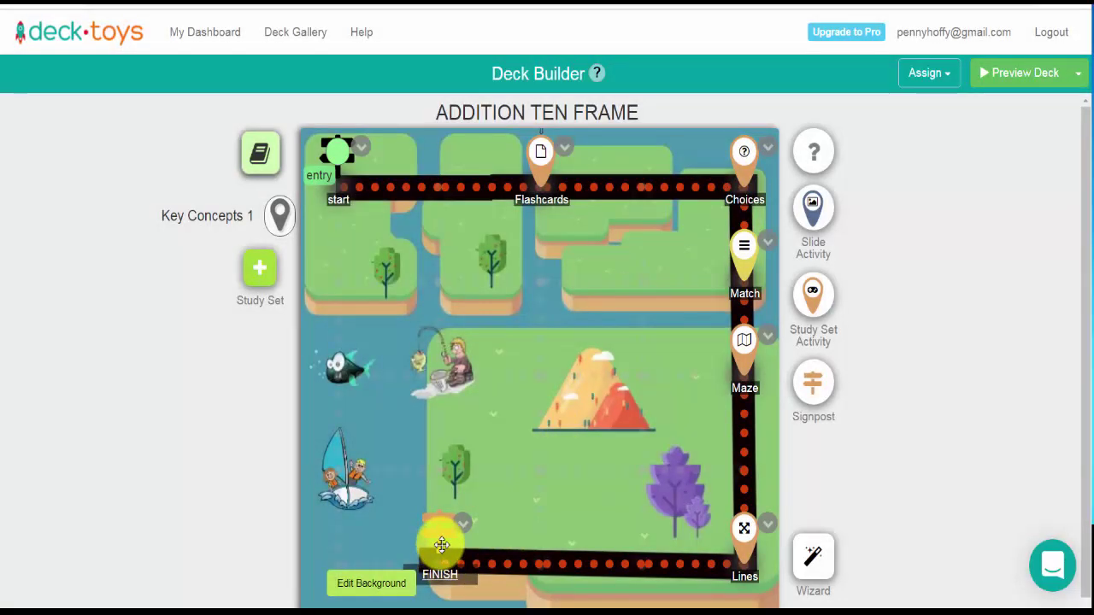
Search GIPHY for THATS ALL FOLKS, embed the first "That's all Folks!" GIF in the FINISH signpost, and save it.
{"action": "left_click", "coordinate": [440, 532]}
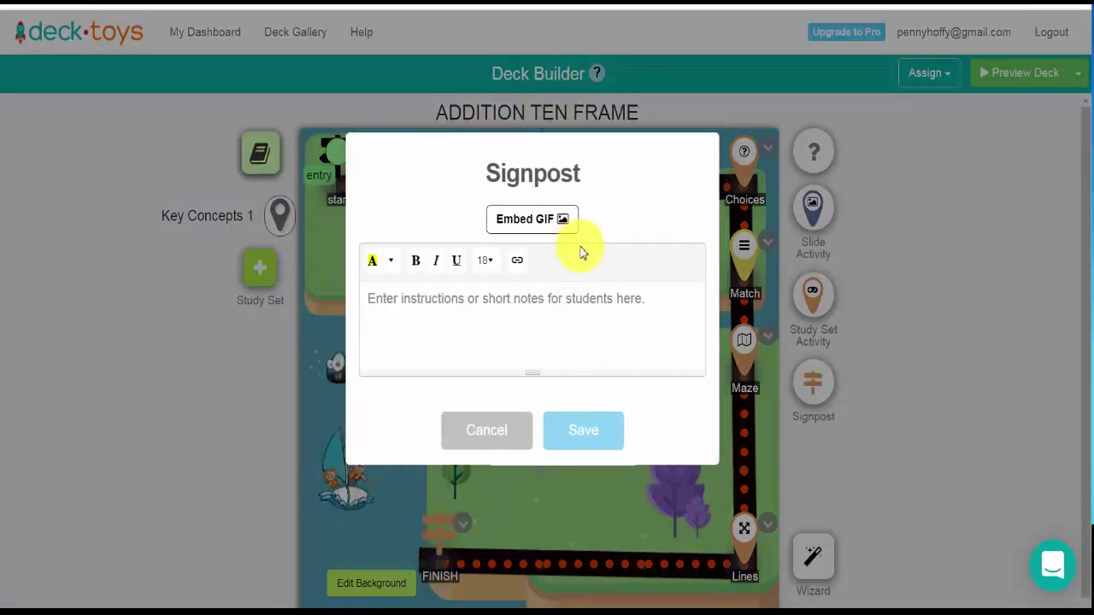
{"action": "left_click", "coordinate": [566, 220]}
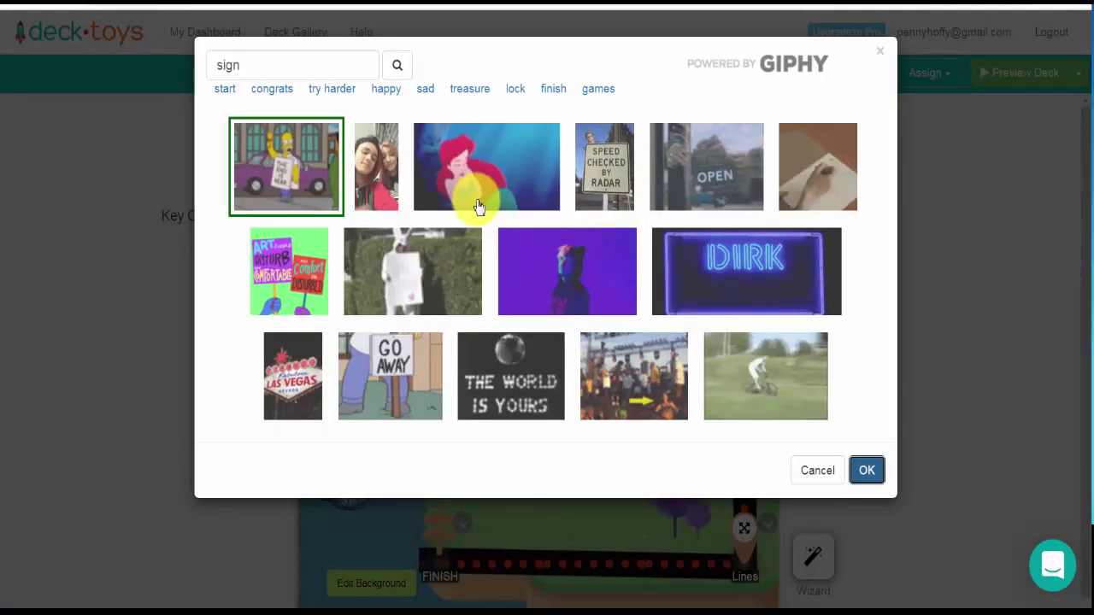
{"action": "double_click", "coordinate": [282, 73]}
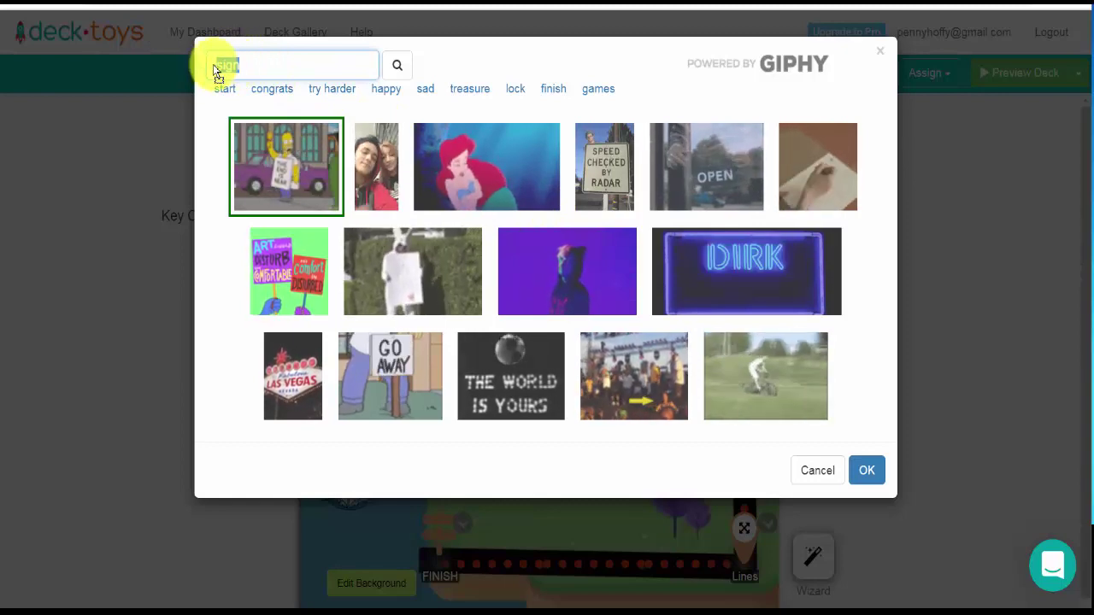
{"action": "type", "text": "THATS"}
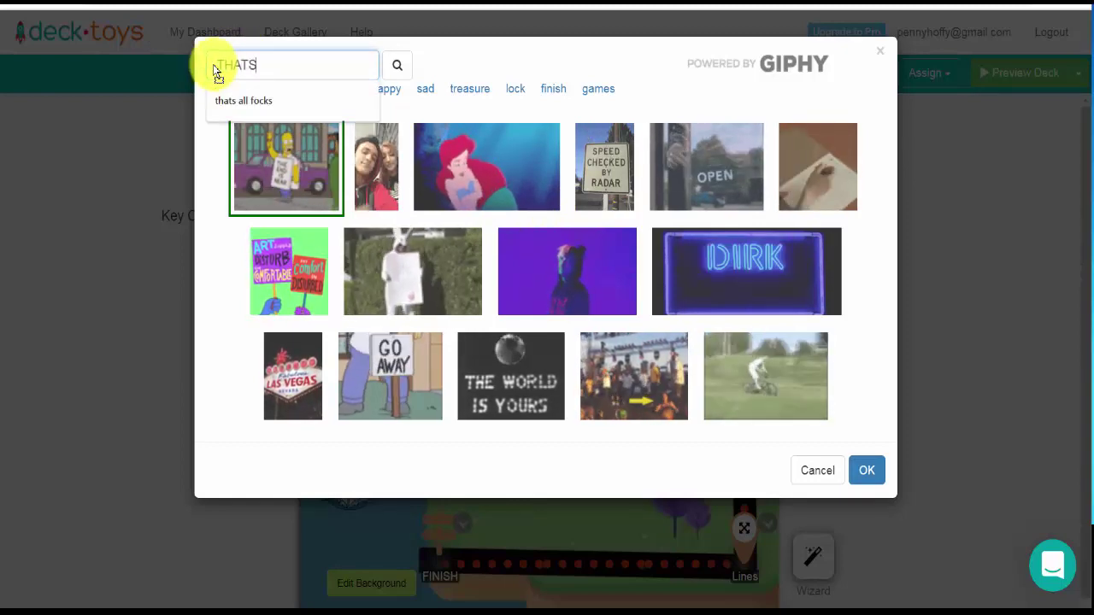
{"action": "type", "text": " ALL "}
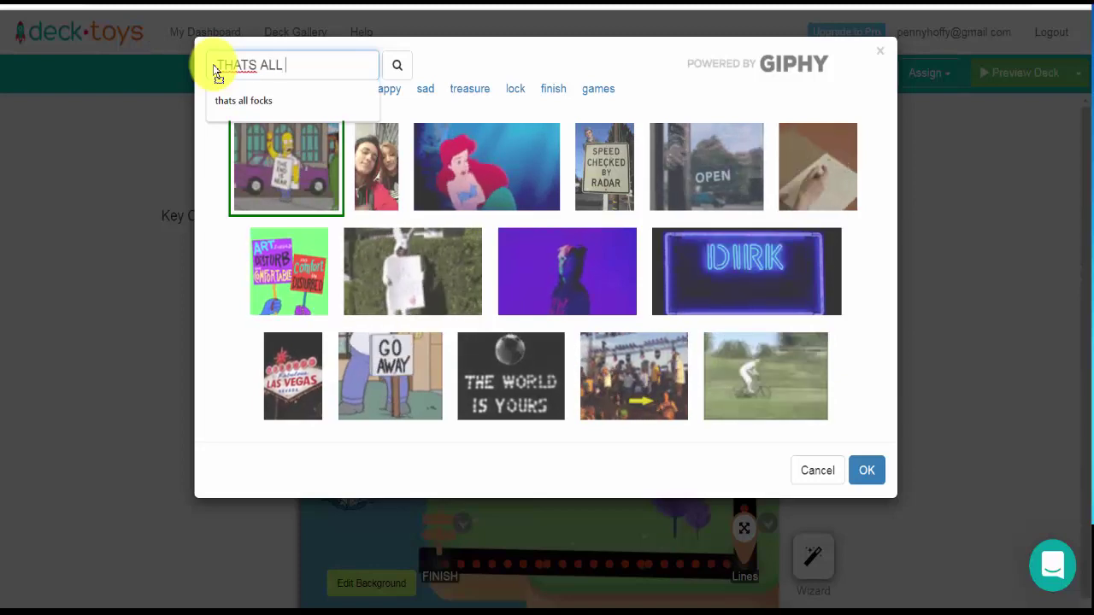
{"action": "type", "text": "FOLKS"}
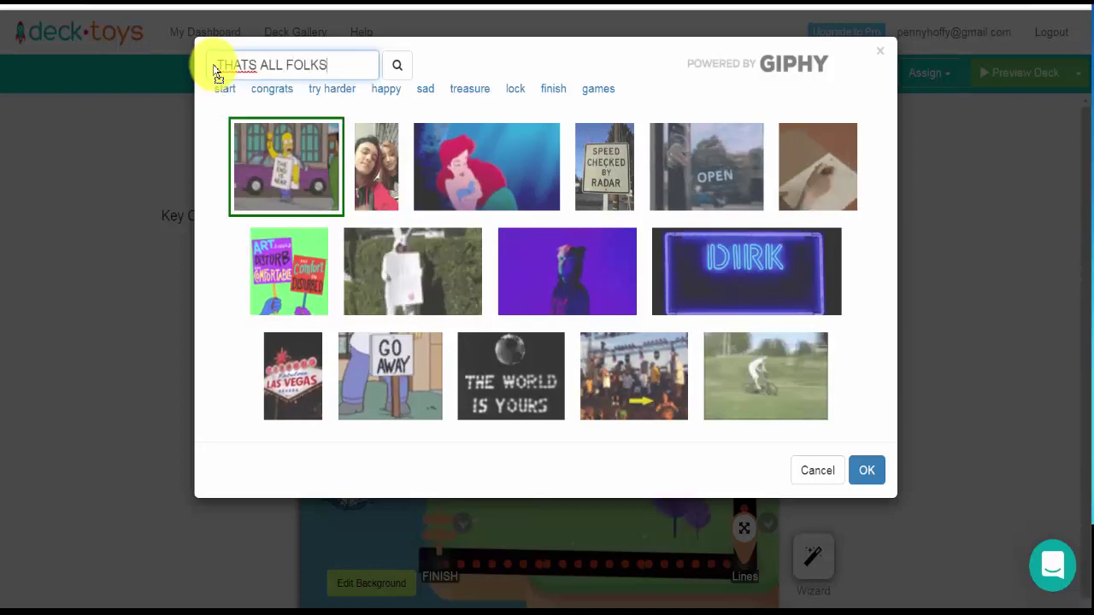
{"action": "key", "text": "Return"}
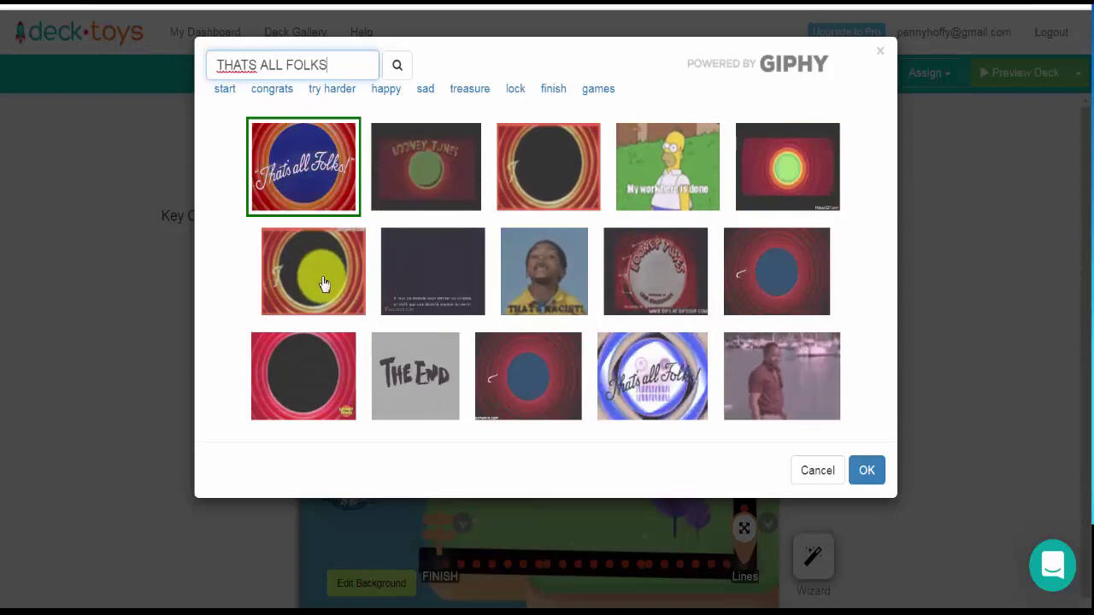
{"action": "left_click", "coordinate": [309, 169]}
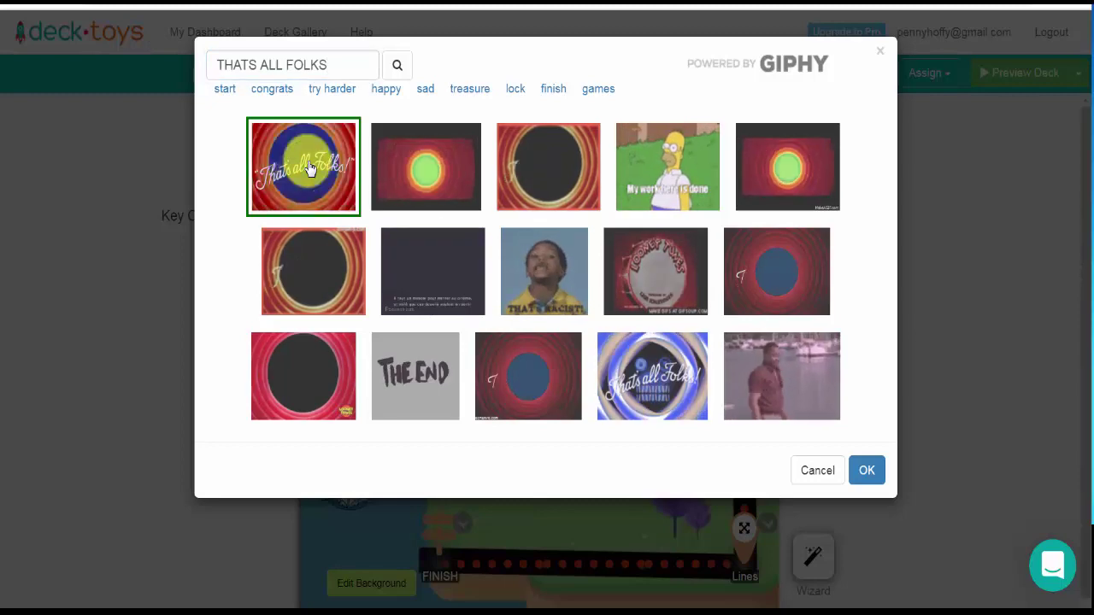
{"action": "left_click", "coordinate": [882, 484]}
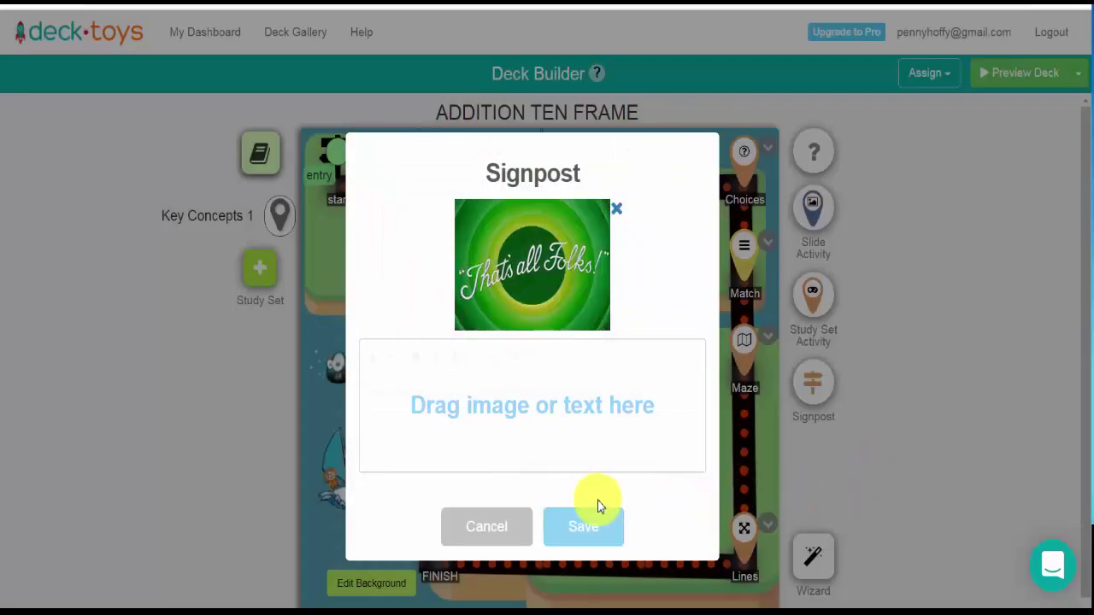
{"action": "left_click", "coordinate": [590, 530]}
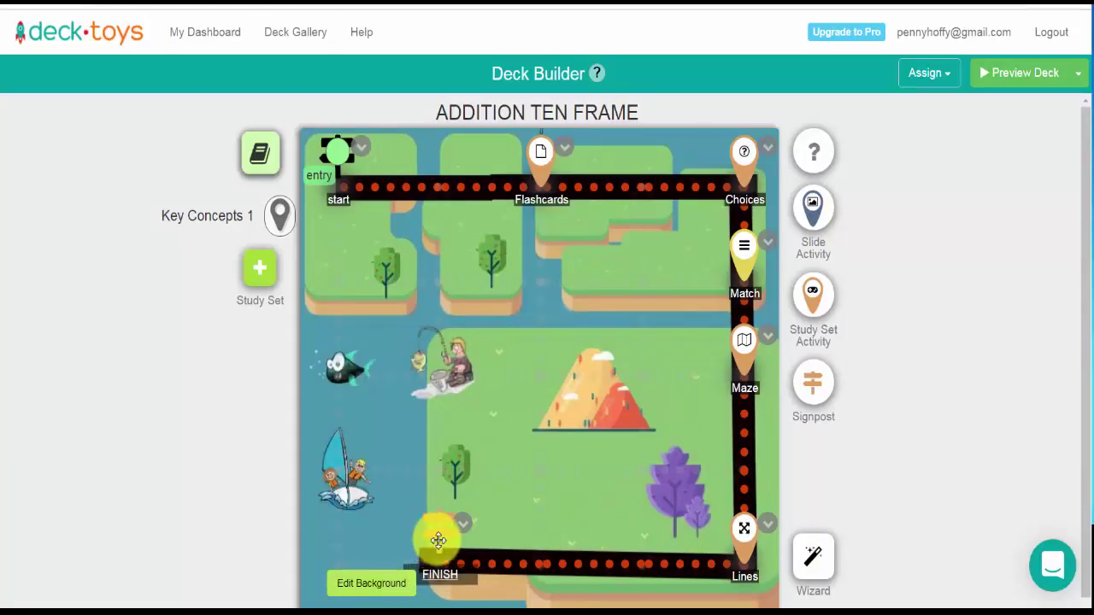
Add the note "Thanks for working on this lesson" to the FINISH signpost and save it.
{"action": "left_click", "coordinate": [438, 540]}
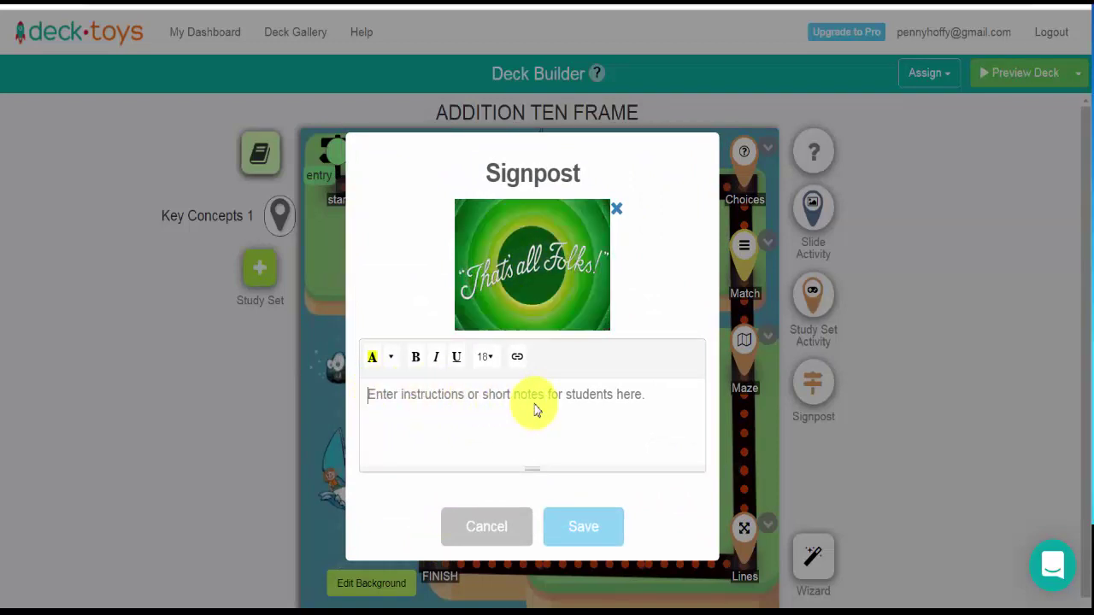
{"action": "left_click", "coordinate": [377, 403]}
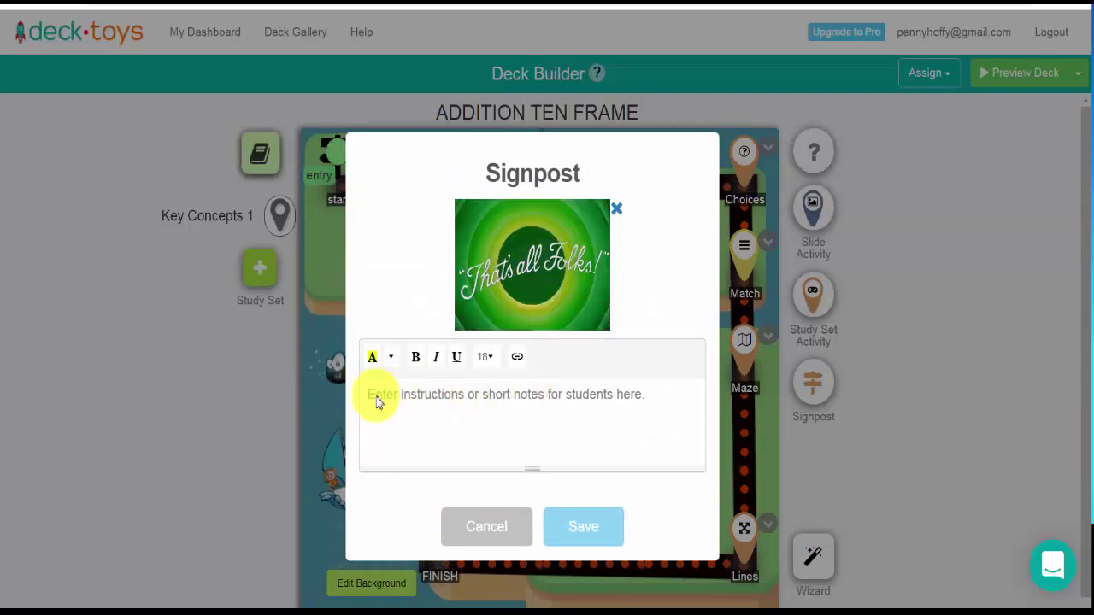
{"action": "type", "text": "T"}
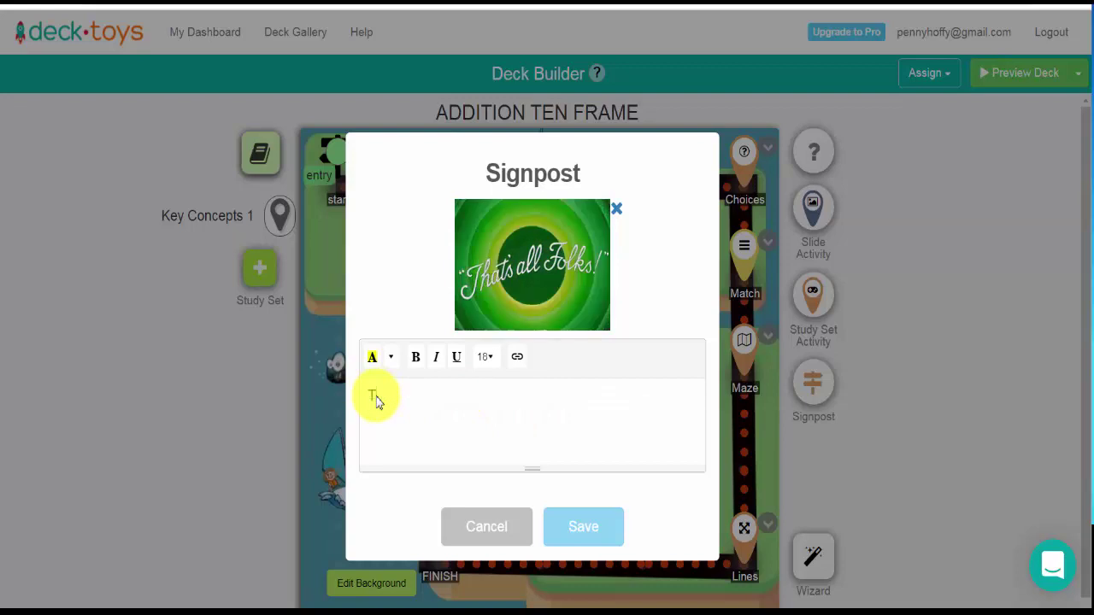
{"action": "type", "text": "hanks for workin"}
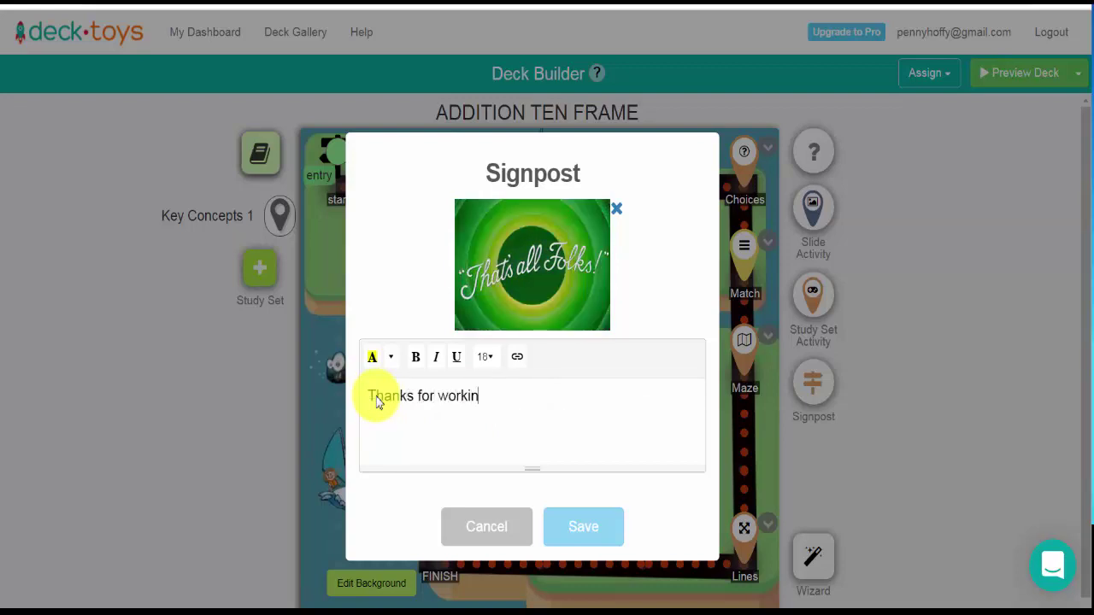
{"action": "type", "text": "g on this lesson"}
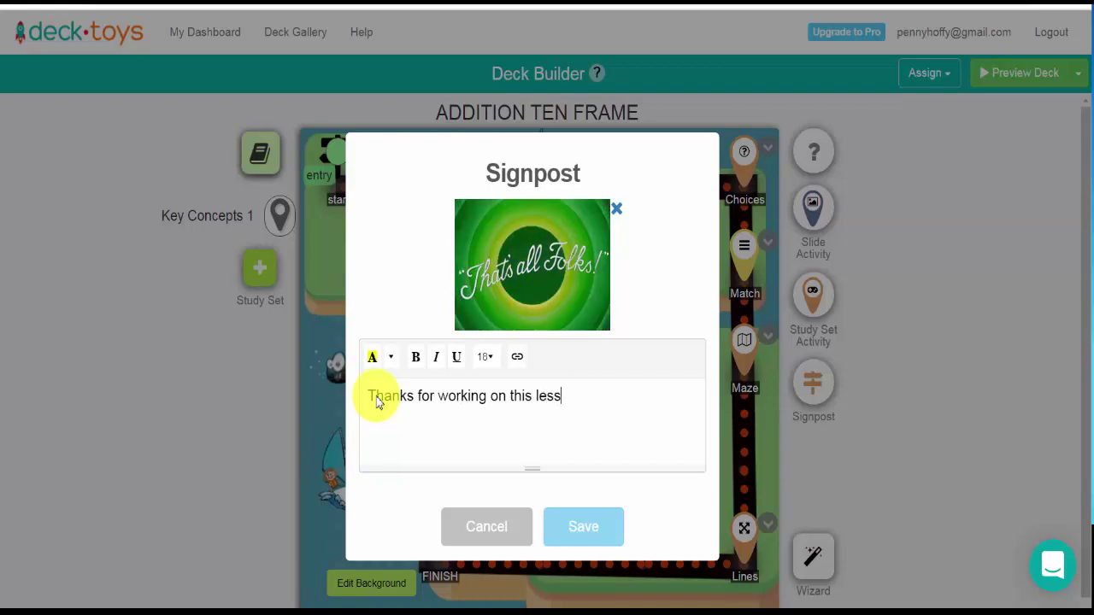
{"action": "left_click", "coordinate": [584, 528]}
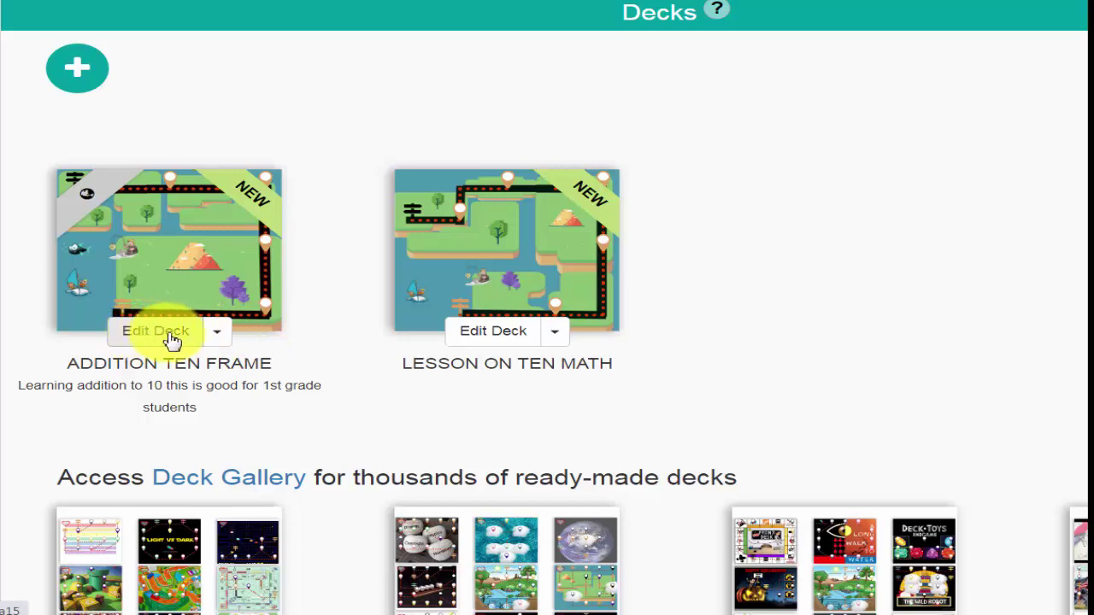
Open the settings for sharing the ADDITION TEN FRAME deck with other teachers.
{"action": "left_click", "coordinate": [219, 338]}
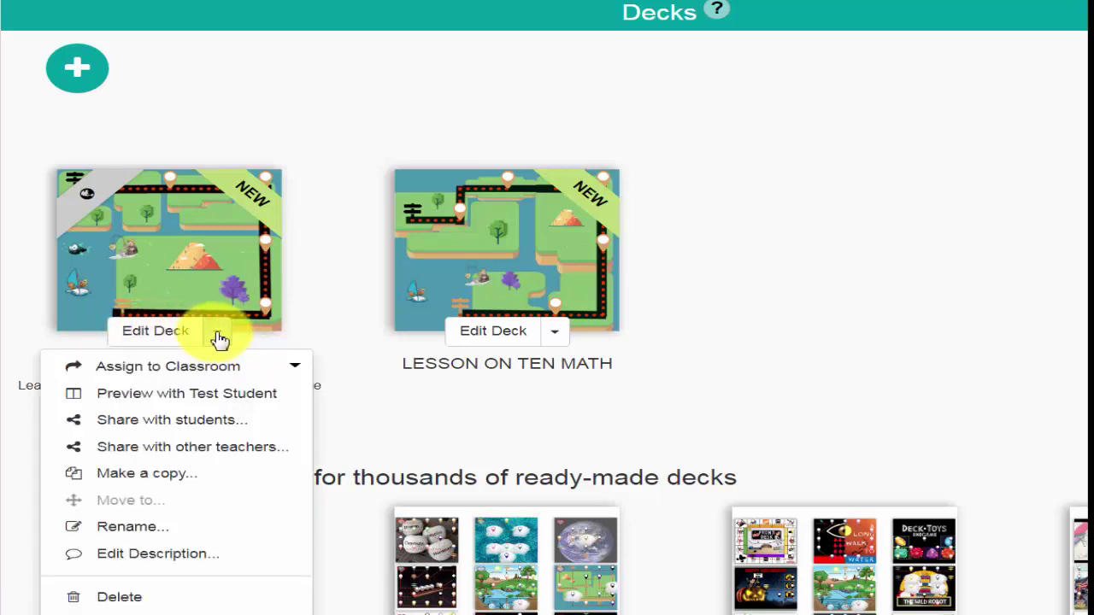
{"action": "left_click", "coordinate": [206, 447]}
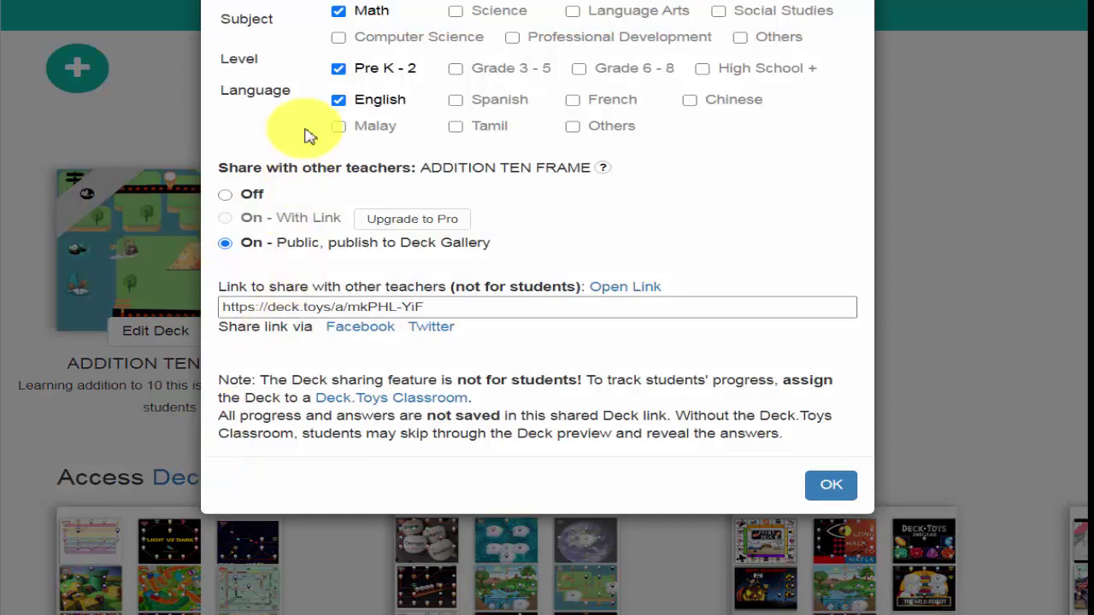